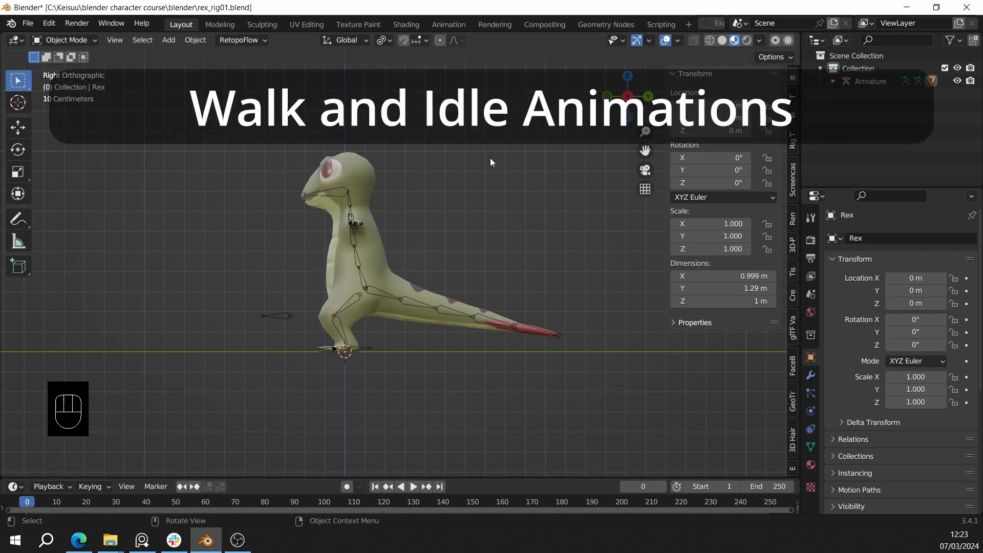
pyautogui.keyDown('shift'); pyautogui.moveTo(491, 158); pyautogui.dragTo(471, 180, button='middle'); pyautogui.keyUp('shift')
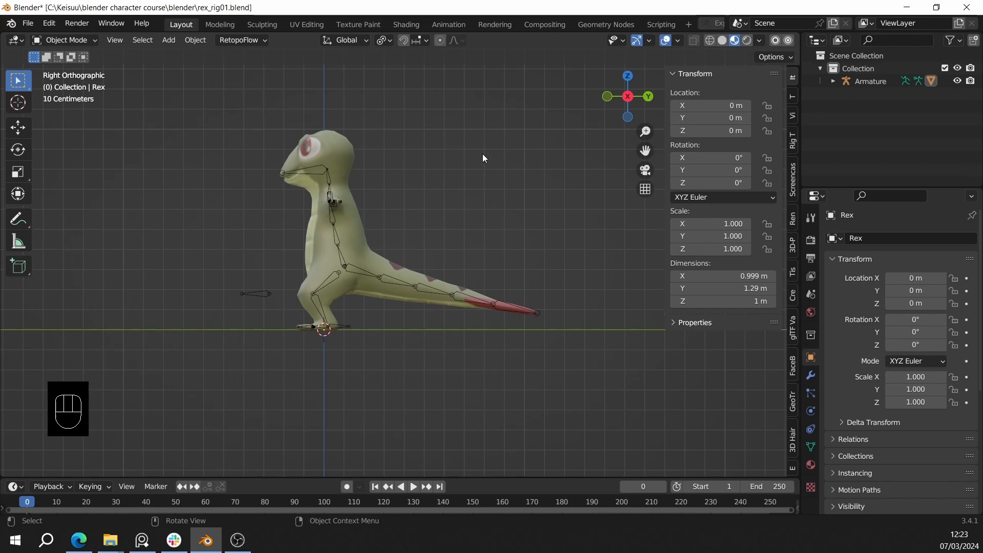
pyautogui.moveTo(483, 153); pyautogui.dragTo(612, 164, button='middle')
pyautogui.scroll(2, 589, 177)
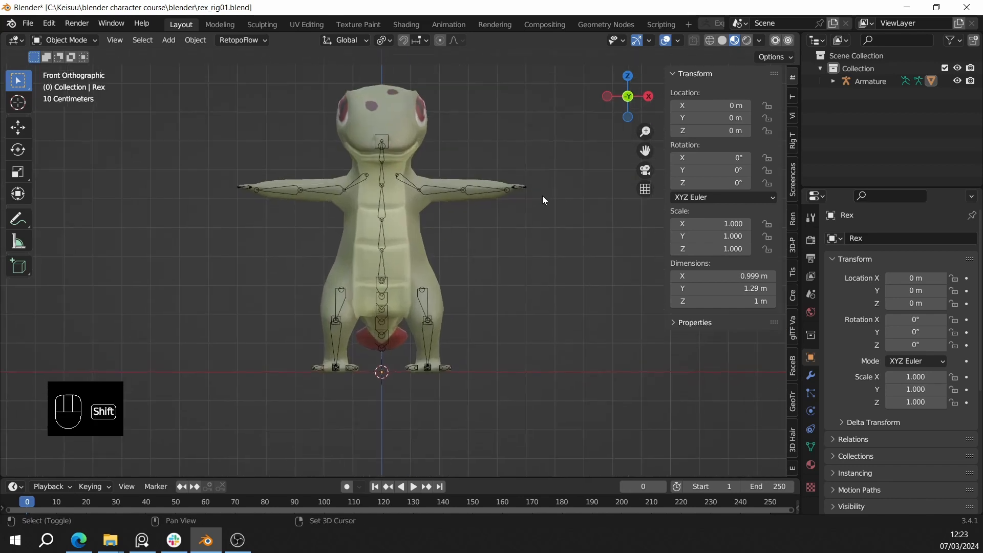
pyautogui.scroll(-3, 500, 211)
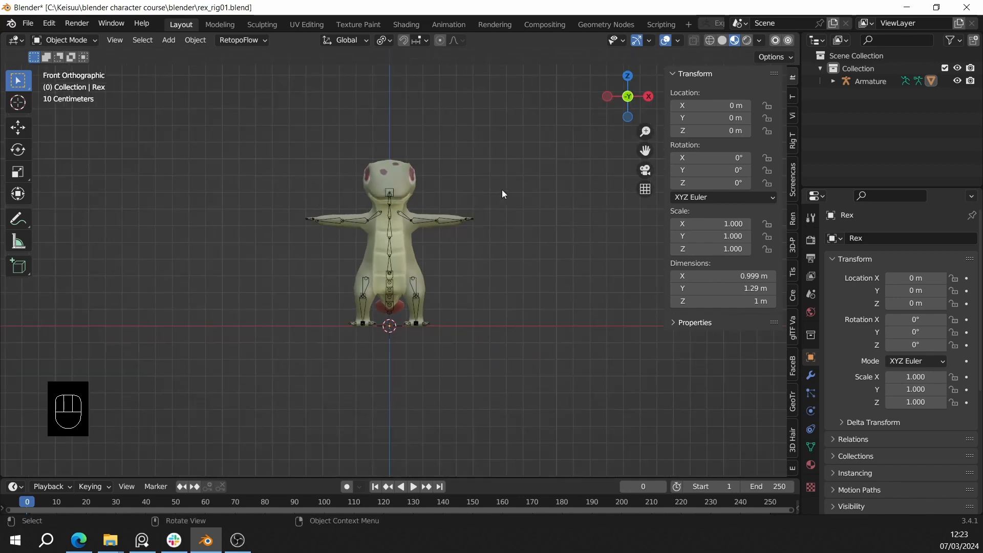
pyautogui.scroll(2, 502, 193)
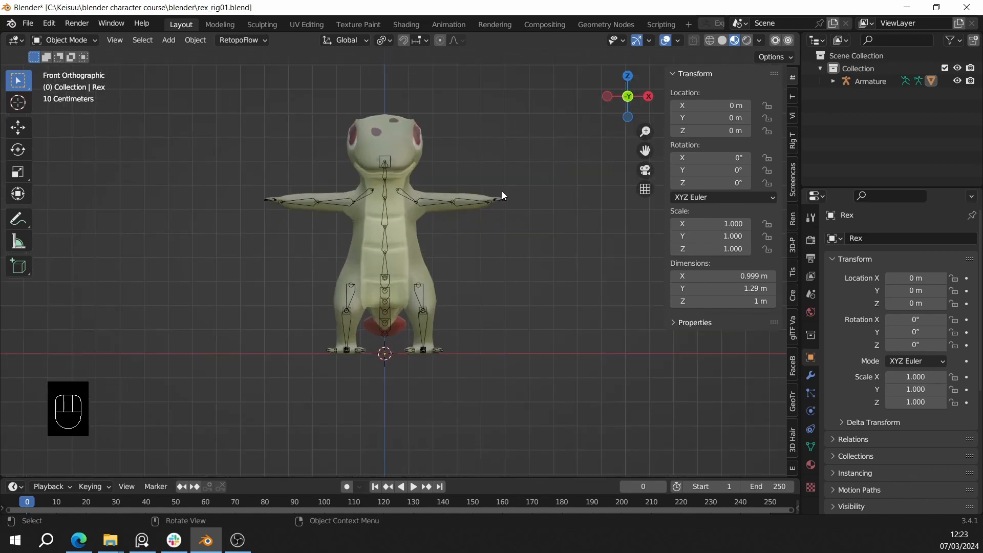
pyautogui.moveTo(490, 214); pyautogui.dragTo(390, 205, button='middle')
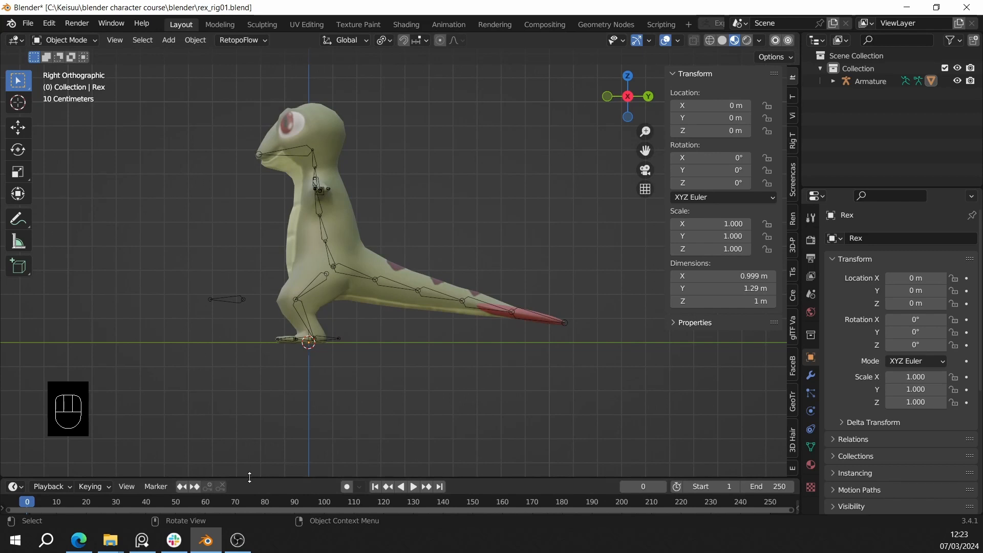
# Enlarge the timeline area slightly and set the animation's end frame to 60.
pyautogui.moveTo(249, 478); pyautogui.dragTo(253, 461)
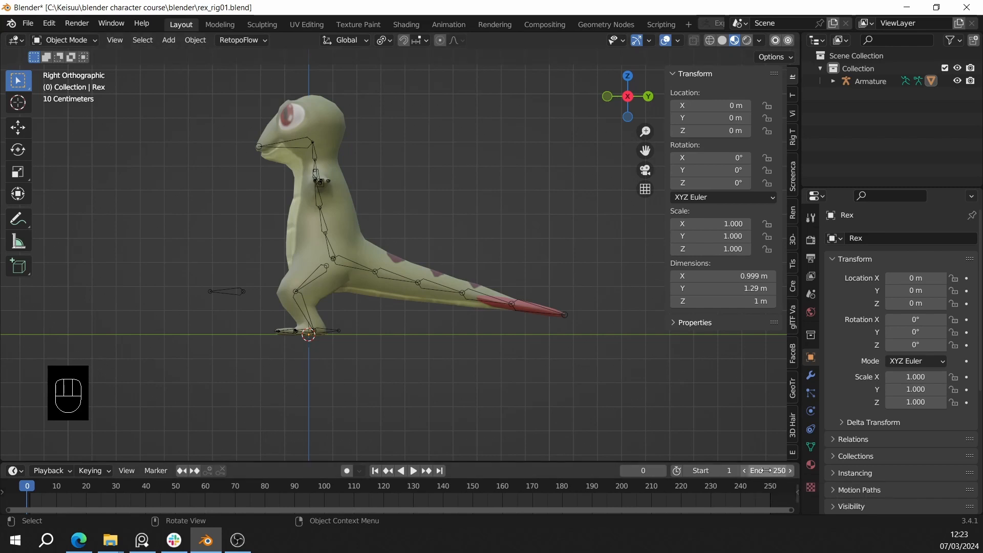
pyautogui.click(766, 470)
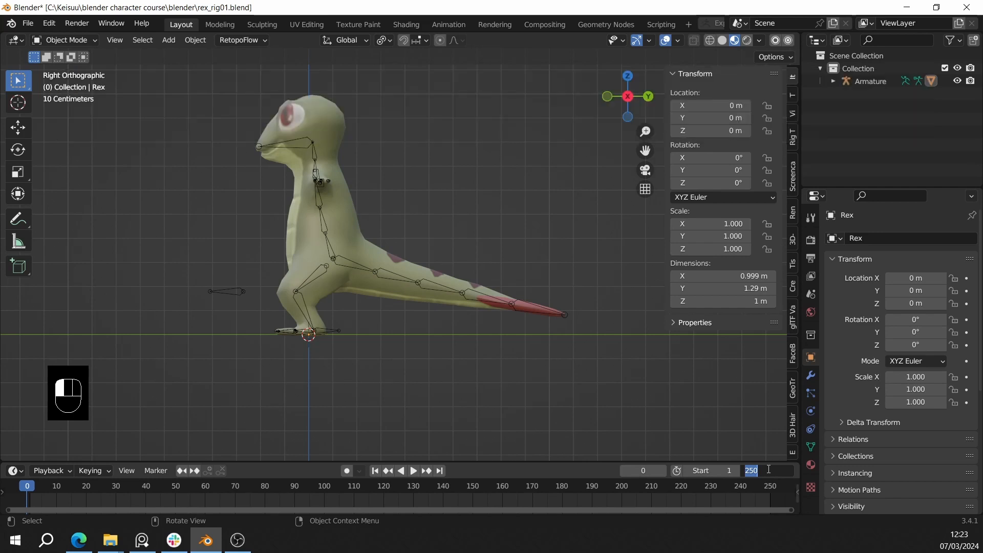
pyautogui.write('60')
pyautogui.press('Return')
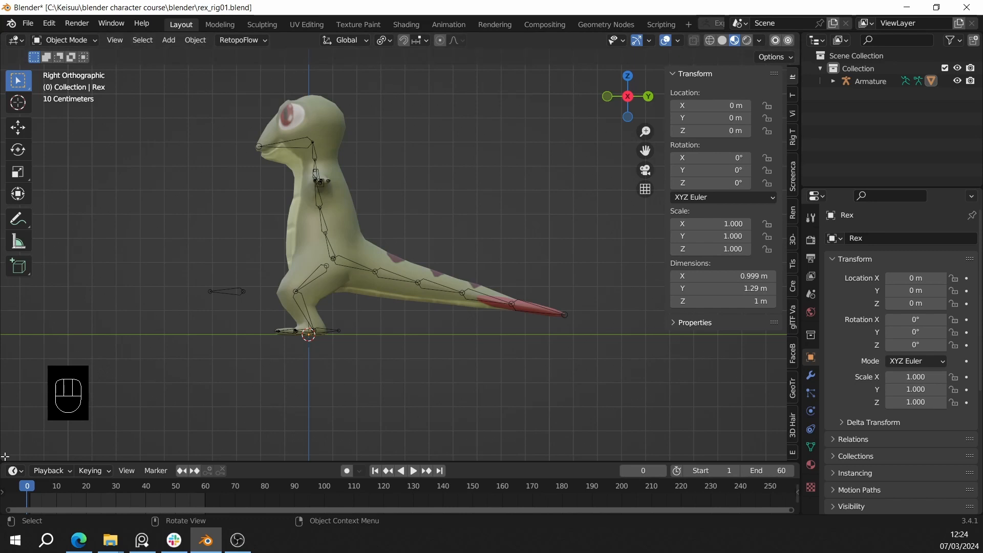
# Split the 3D viewport horizontally, turn the lower area into a Dope Sheet in Action Editor mode, and reduce its height.
pyautogui.moveTo(5, 456); pyautogui.dragTo(14, 308)
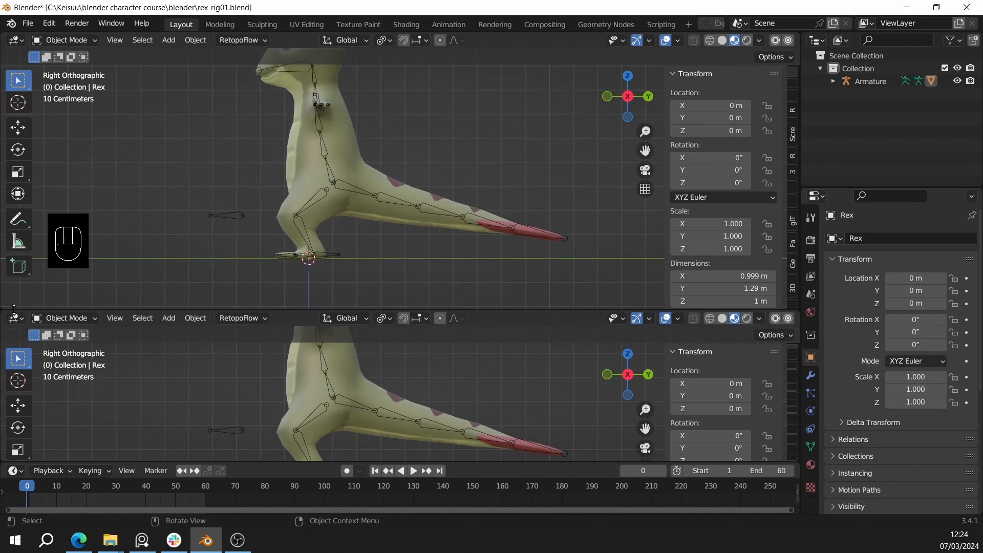
pyautogui.click(19, 319)
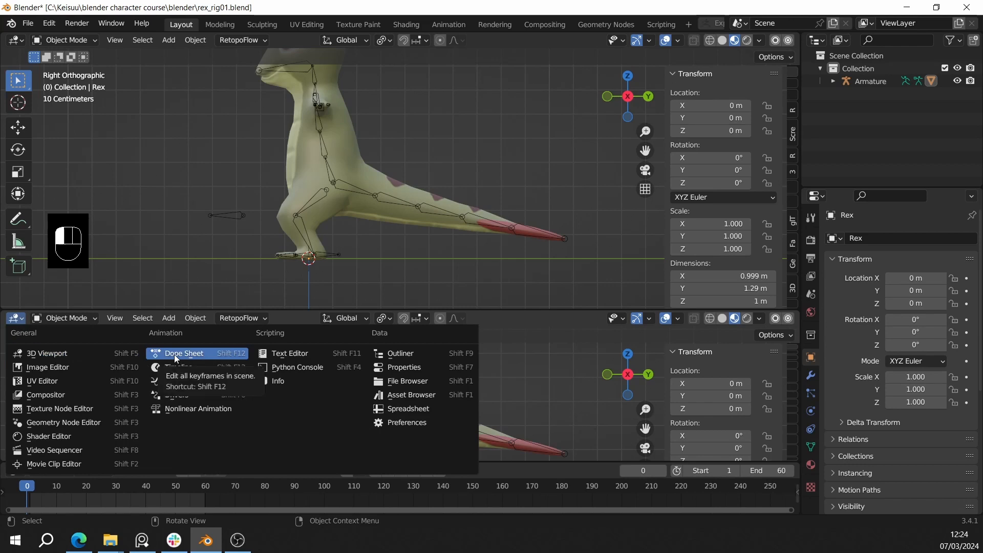
pyautogui.click(10, 321)
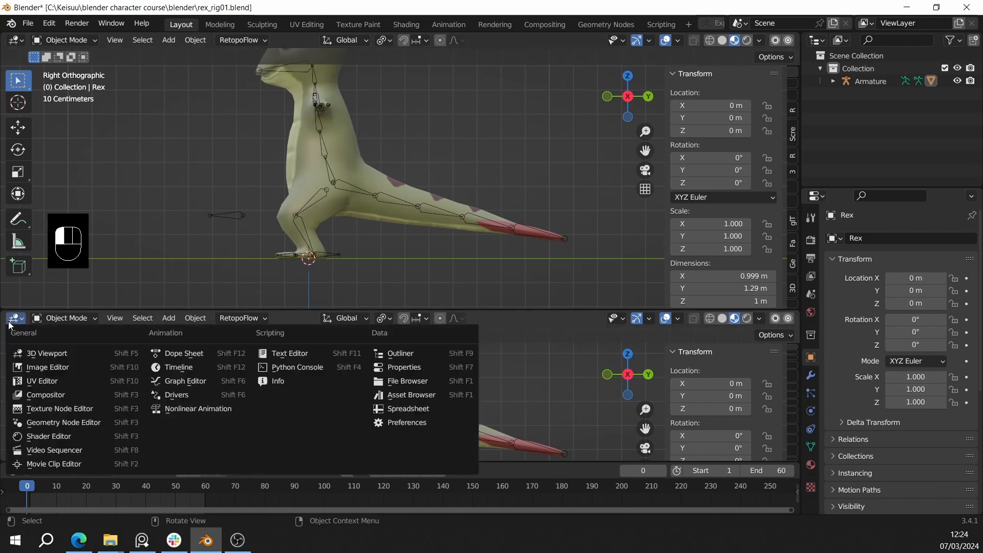
pyautogui.click(180, 352)
pyautogui.click(78, 321)
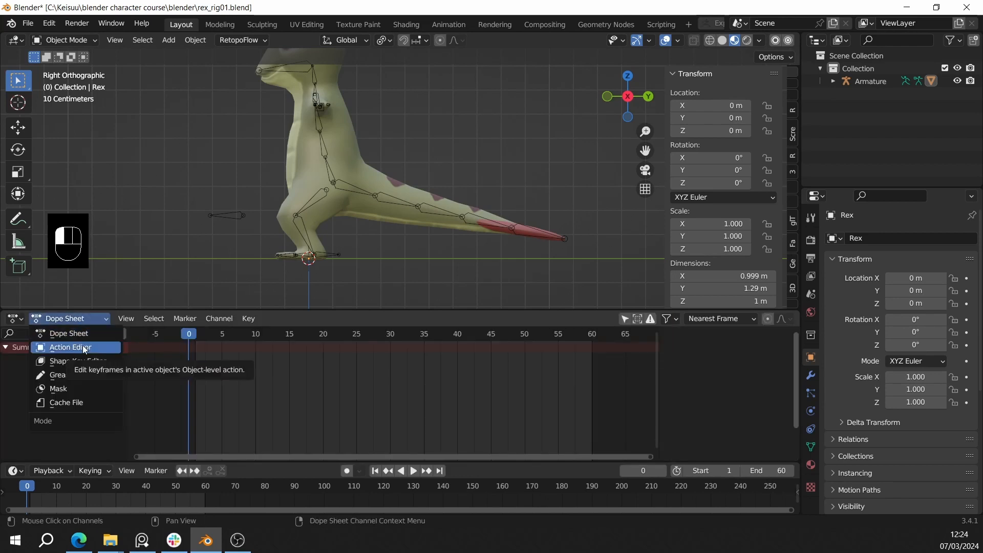
pyautogui.click(83, 346)
pyautogui.moveTo(252, 311); pyautogui.dragTo(266, 397)
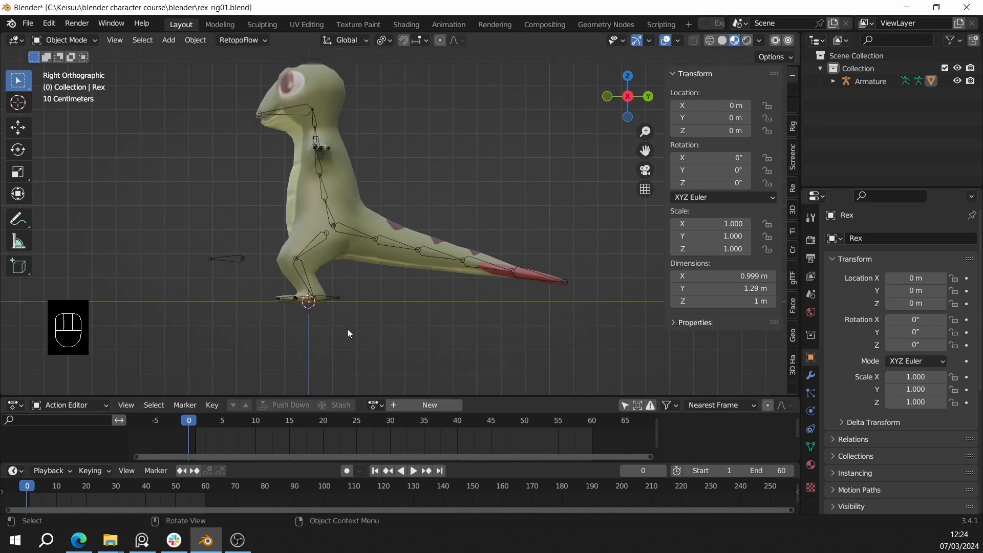
# Create a new action named rex_walk and protect it with a fake user.
pyautogui.click(427, 405)
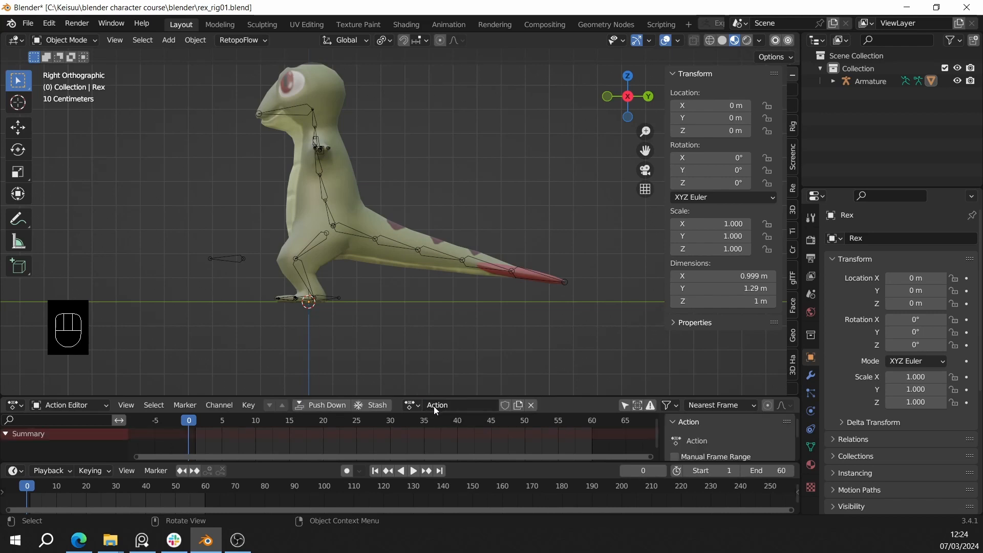
pyautogui.click(461, 405)
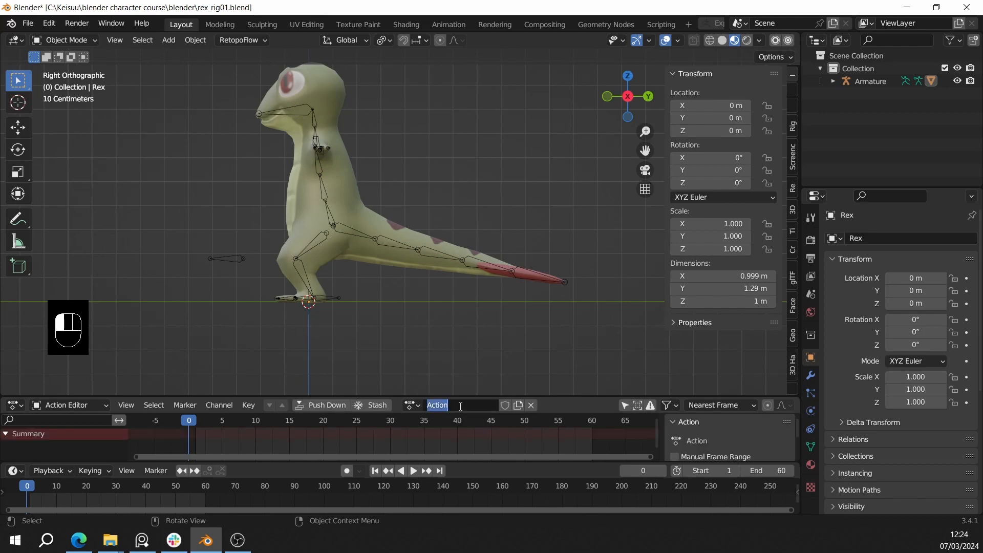
pyautogui.write('rex_walk')
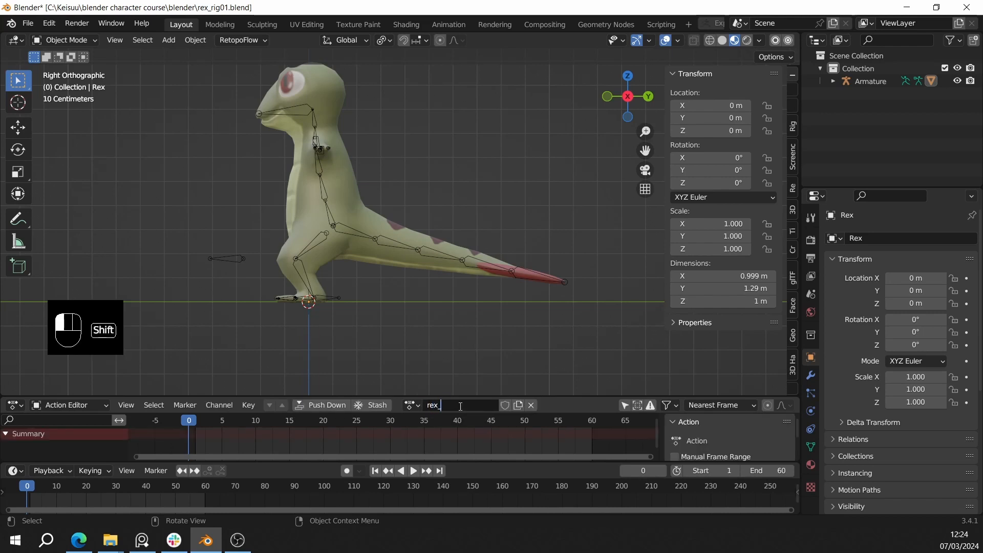
pyautogui.press('Return')
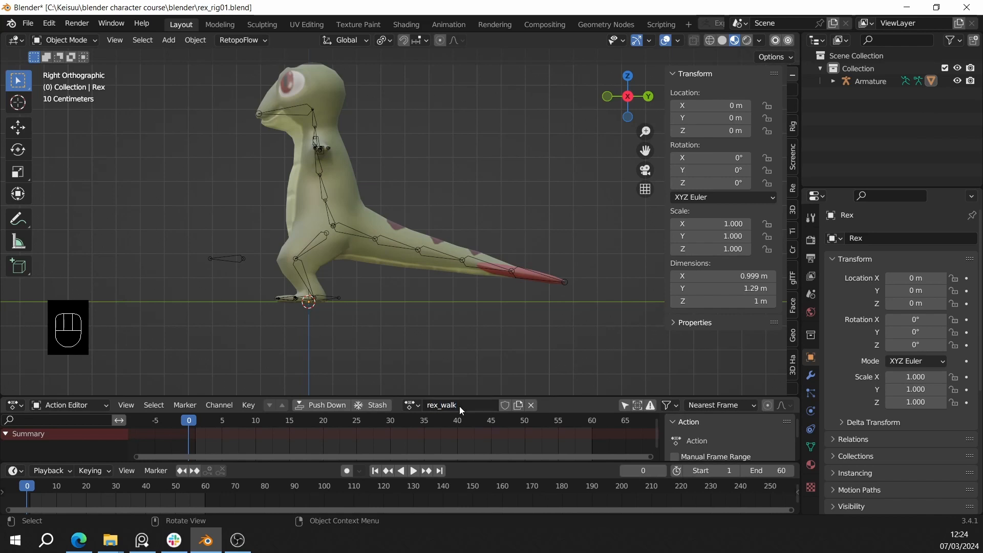
pyautogui.click(505, 406)
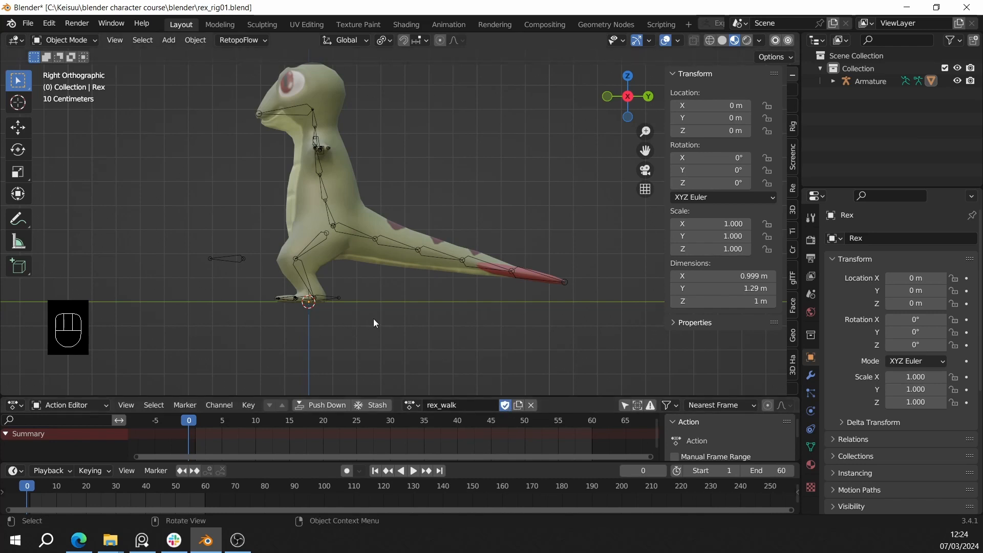
# Save the Blender file.
pyautogui.moveTo(374, 323); pyautogui.dragTo(539, 297, button='middle')
pyautogui.scroll(3, 468, 310)
pyautogui.hotkey('ctrl', 's')
pyautogui.hotkey('ctrl', 's')
pyautogui.scroll(-3, 465, 310)
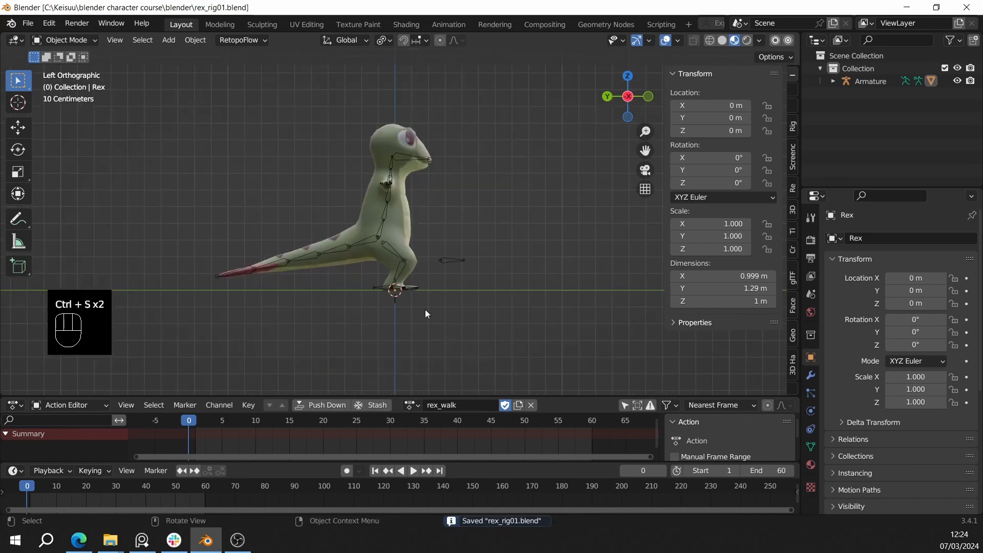
# Select the character's armature in the right side view.
pyautogui.moveTo(425, 309); pyautogui.dragTo(656, 313, button='middle')
pyautogui.scroll(3, 487, 337)
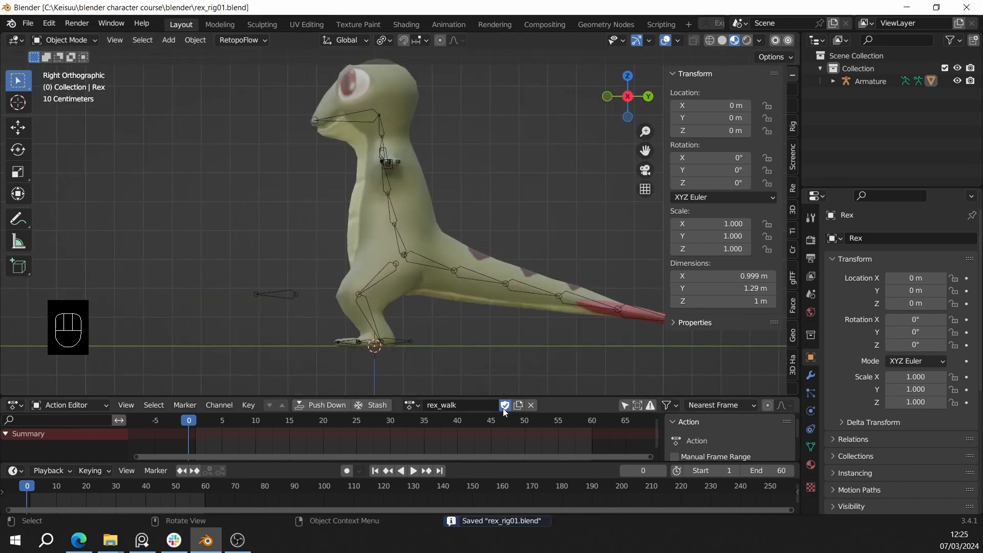
pyautogui.keyDown('shift'); pyautogui.moveTo(452, 324); pyautogui.dragTo(419, 293, button='middle'); pyautogui.keyUp('shift')
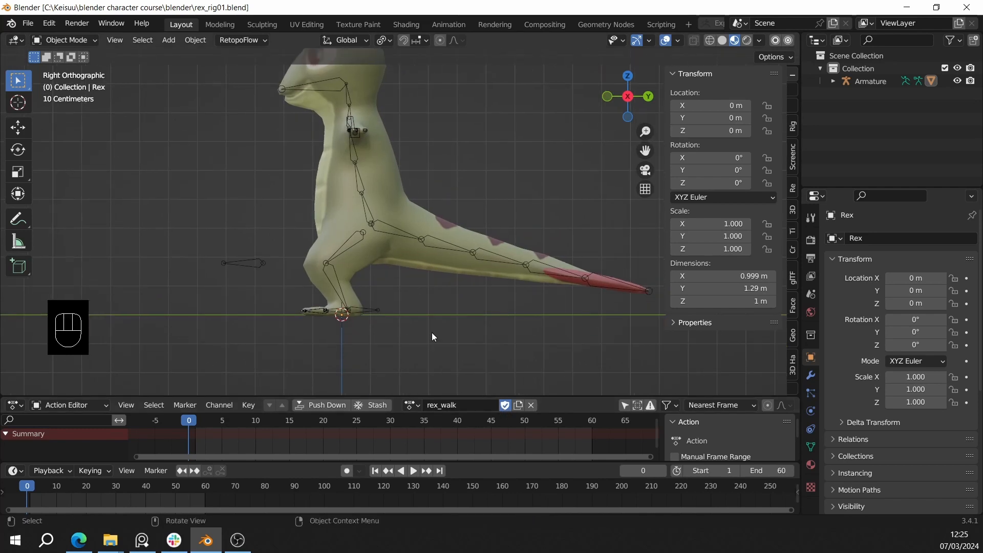
pyautogui.click(371, 312)
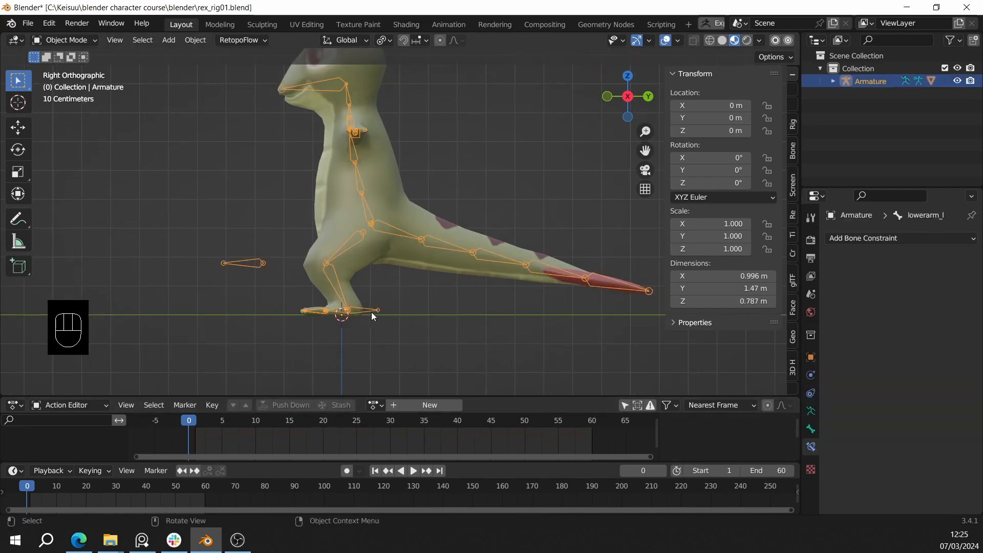
# Split off a Graph Editor area between the viewport and the Action Editor, fit its frame range, and adjust the area heights.
pyautogui.moveTo(200, 395); pyautogui.dragTo(195, 410)
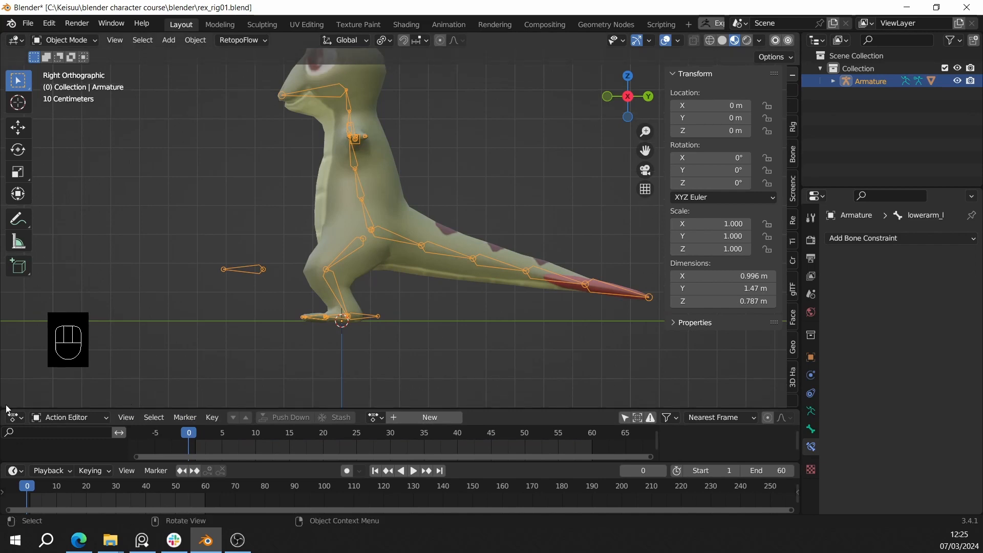
pyautogui.moveTo(2, 404); pyautogui.dragTo(17, 295)
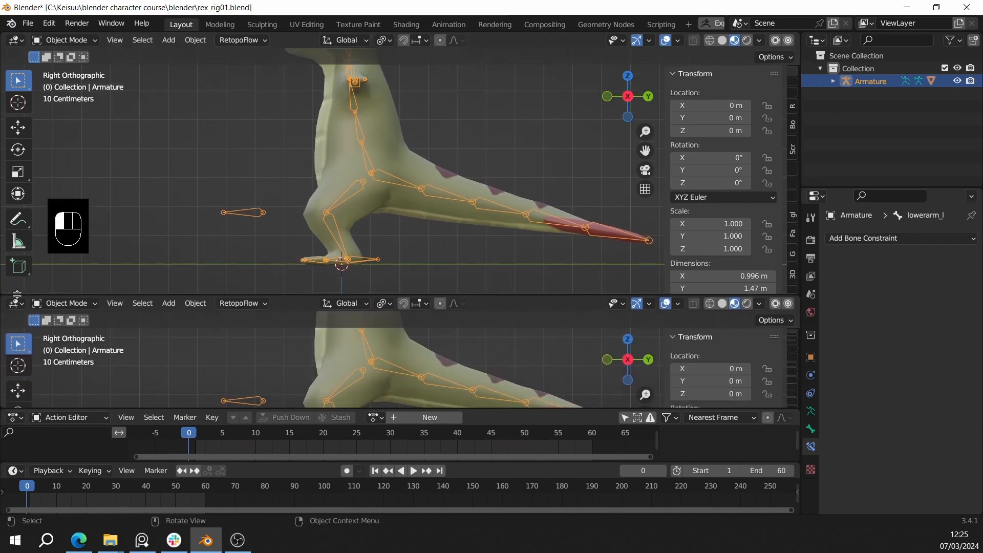
pyautogui.click(16, 303)
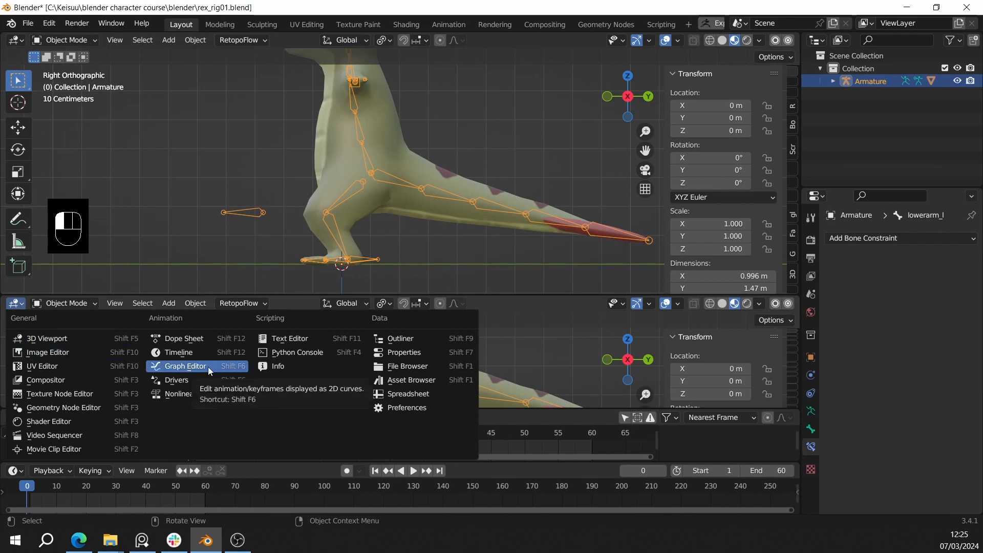
pyautogui.click(15, 304)
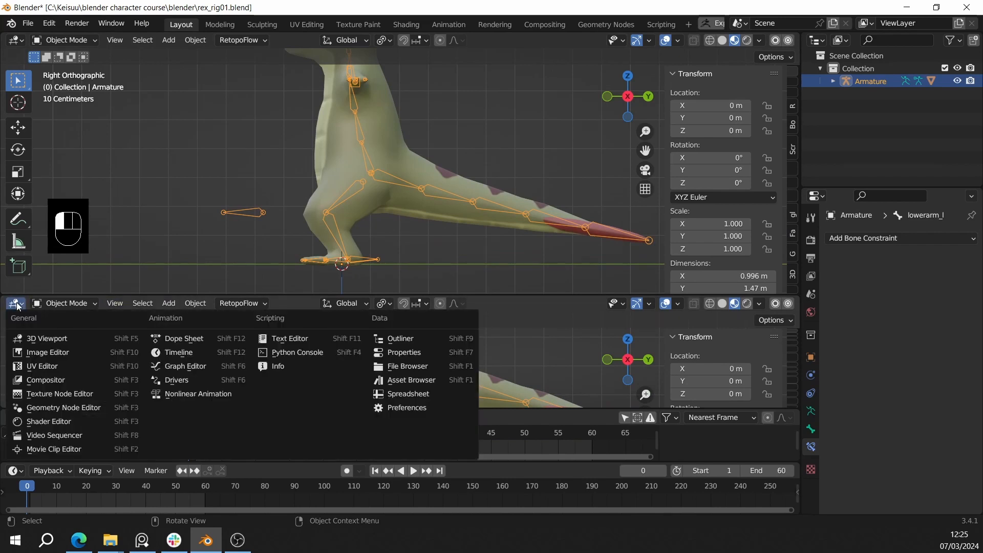
pyautogui.click(172, 367)
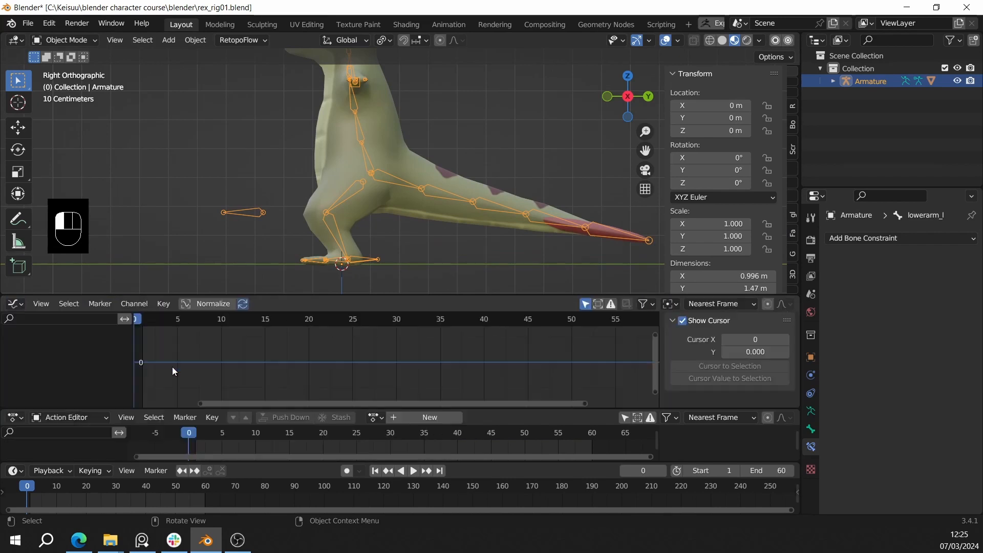
pyautogui.moveTo(197, 411); pyautogui.dragTo(197, 427)
pyautogui.press('Home')
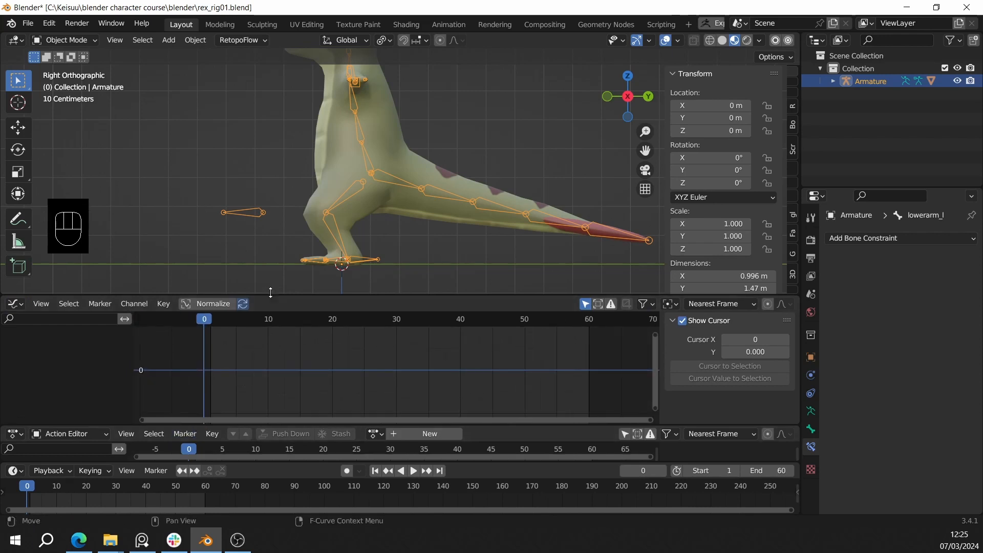
pyautogui.moveTo(271, 293); pyautogui.dragTo(271, 333)
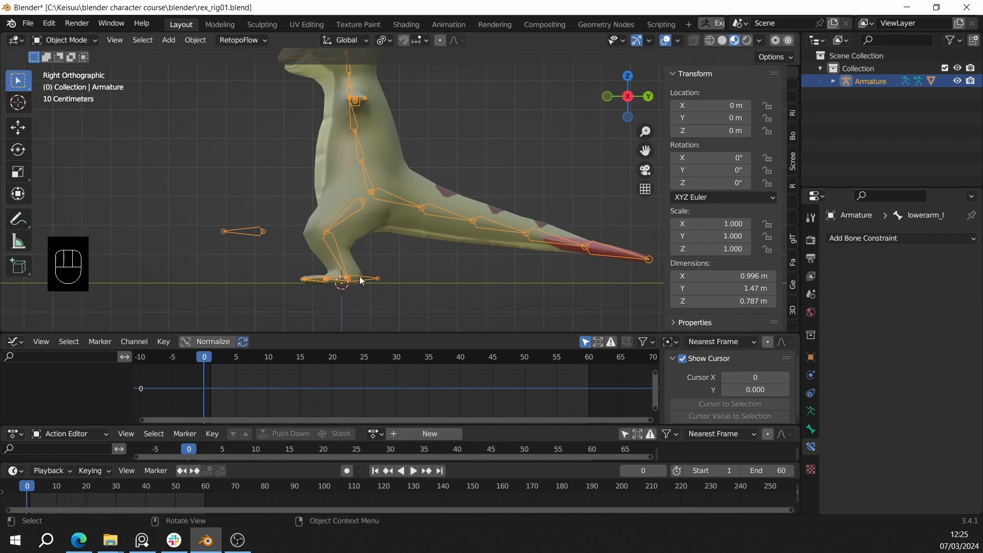
# Assign the rex_walk action to the armature and switch it to Pose Mode.
pyautogui.click(375, 435)
pyautogui.click(403, 304)
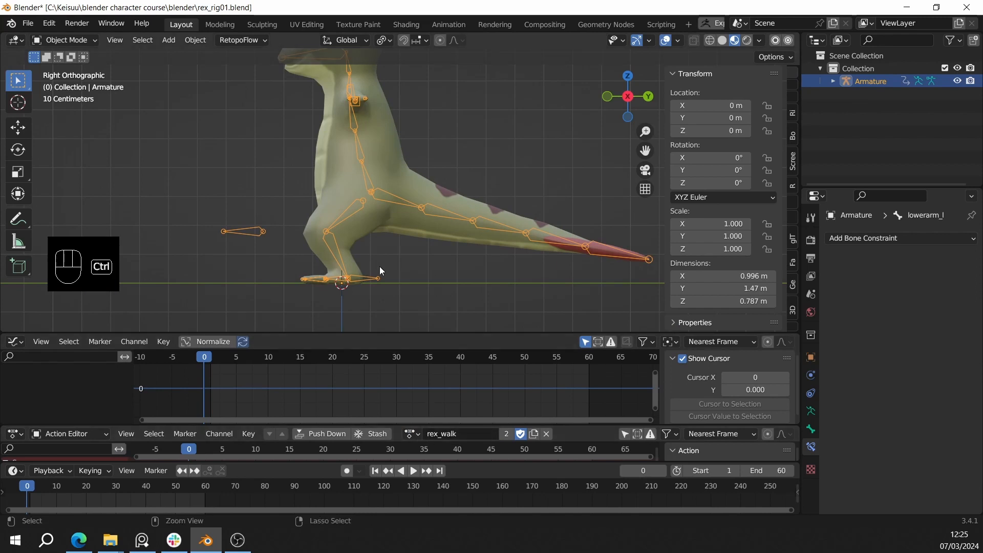
pyautogui.keyDown('shift'); pyautogui.moveTo(371, 237); pyautogui.dragTo(358, 259, button='middle'); pyautogui.keyUp('shift')
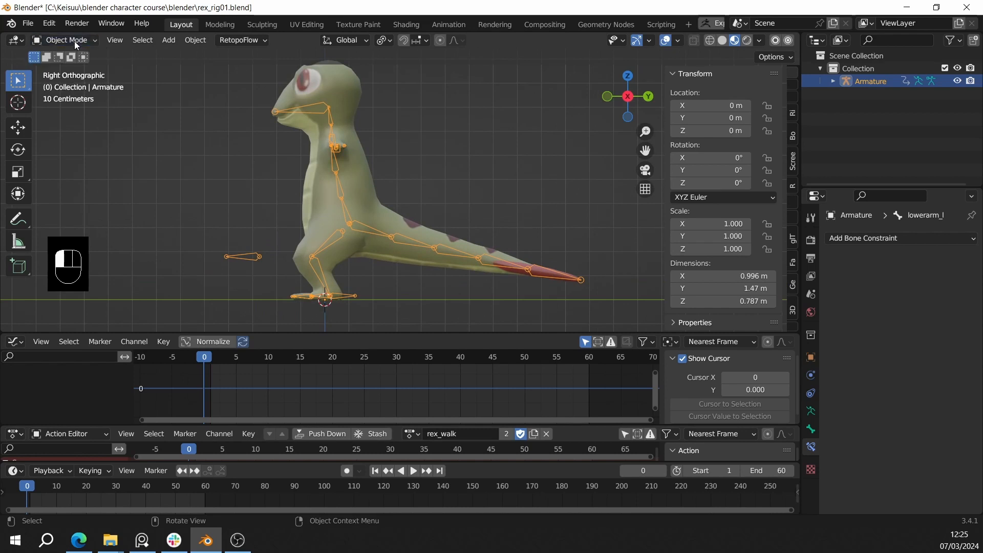
pyautogui.scroll(-1, 368, 162)
pyautogui.keyDown('shift'); pyautogui.moveTo(370, 164); pyautogui.dragTo(353, 173, button='middle'); pyautogui.keyUp('shift')
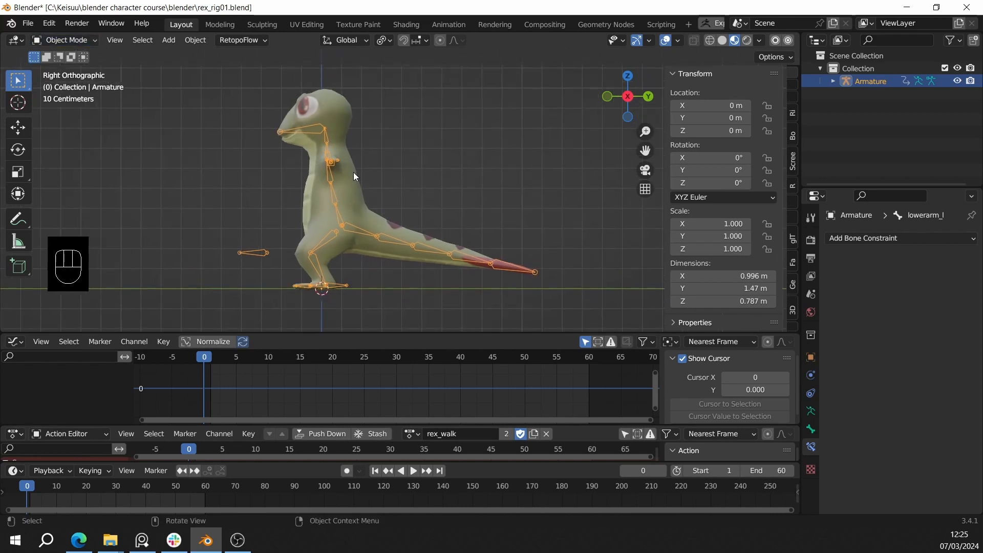
pyautogui.press('ctrl')
pyautogui.hotkey('ctrl', 'Tab')
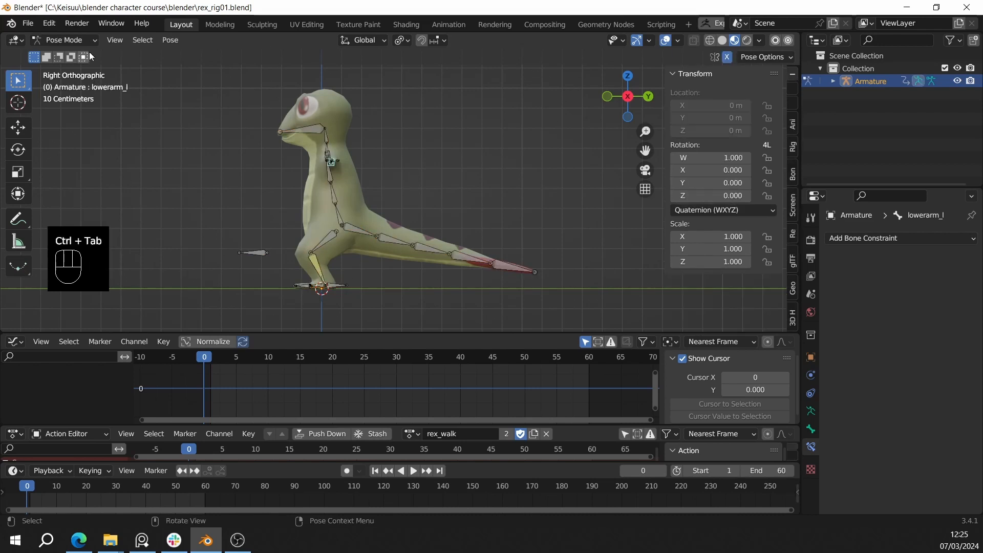
# Select the feet_IK_l control bone at the character's foot and try moving it.
pyautogui.scroll(1, 394, 195)
pyautogui.moveTo(395, 200); pyautogui.dragTo(370, 246, button='middle')
pyautogui.keyDown('shift'); pyautogui.moveTo(370, 246); pyautogui.dragTo(406, 182, button='middle'); pyautogui.keyUp('shift')
pyautogui.scroll(2, 406, 183)
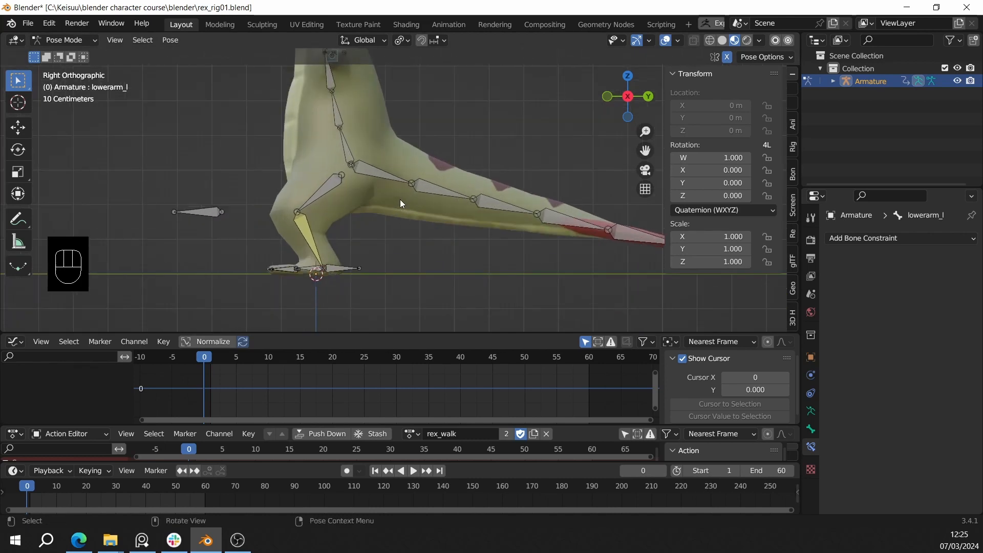
pyautogui.keyDown('shift'); pyautogui.moveTo(380, 225); pyautogui.dragTo(448, 273, button='middle'); pyautogui.keyUp('shift')
pyautogui.click(408, 249)
pyautogui.press('g')
pyautogui.rightClick(435, 217)
pyautogui.scroll(1, 408, 212)
pyautogui.scroll(-2, 398, 232)
pyautogui.moveTo(467, 217)
pyautogui.mouseDown(button='middle')
pyautogui.moveTo(463, 244)
pyautogui.moveTo(476, 225)
pyautogui.mouseUp(button='middle')
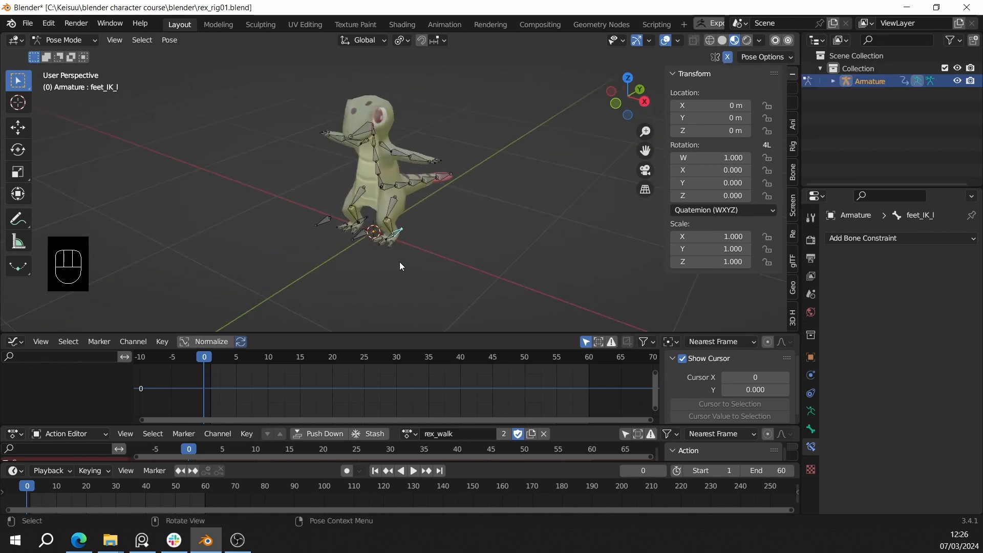
# Select both foot IK control bones, feet_IK_l and feet_IK_r, at the character's feet.
pyautogui.keyDown('alt'); pyautogui.moveTo(399, 262); pyautogui.dragTo(367, 227, button='middle'); pyautogui.keyUp('alt')
pyautogui.scroll(2, 367, 227)
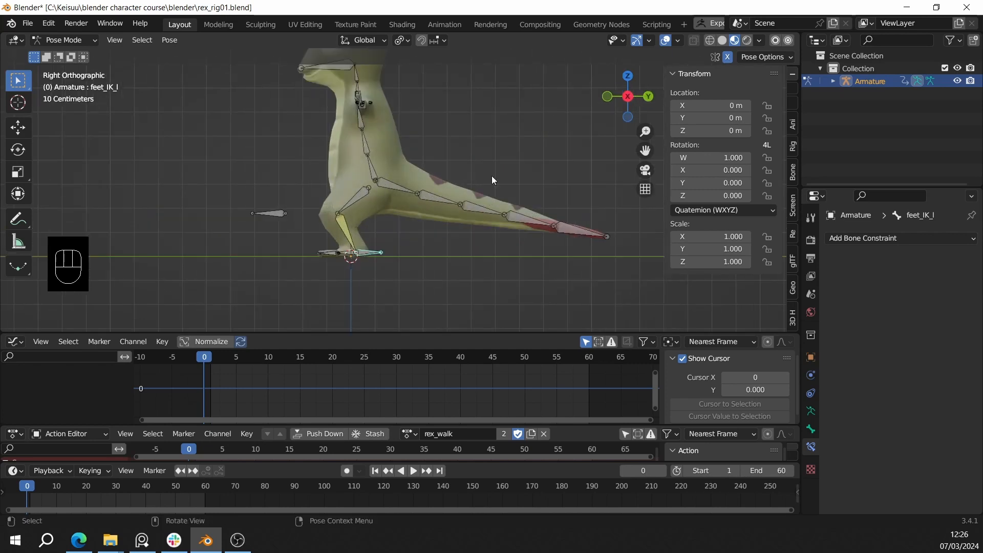
pyautogui.moveTo(492, 176); pyautogui.dragTo(406, 264, button='middle')
pyautogui.scroll(-1, 379, 191)
pyautogui.moveTo(407, 265); pyautogui.dragTo(374, 221)
pyautogui.moveTo(374, 220); pyautogui.dragTo(398, 202, button='middle')
pyautogui.scroll(4, 399, 216)
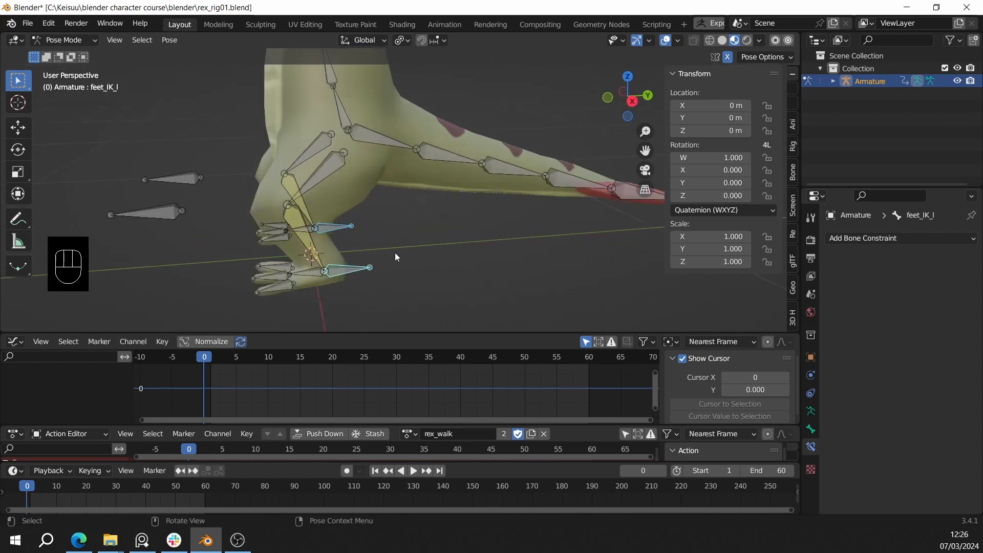
pyautogui.press('g')
pyautogui.keyDown('alt'); pyautogui.moveTo(379, 211); pyautogui.dragTo(373, 232, button='middle'); pyautogui.keyUp('alt')
pyautogui.scroll(-1, 373, 202)
pyautogui.press('g')
pyautogui.rightClick(379, 234)
pyautogui.scroll(-3, 381, 213)
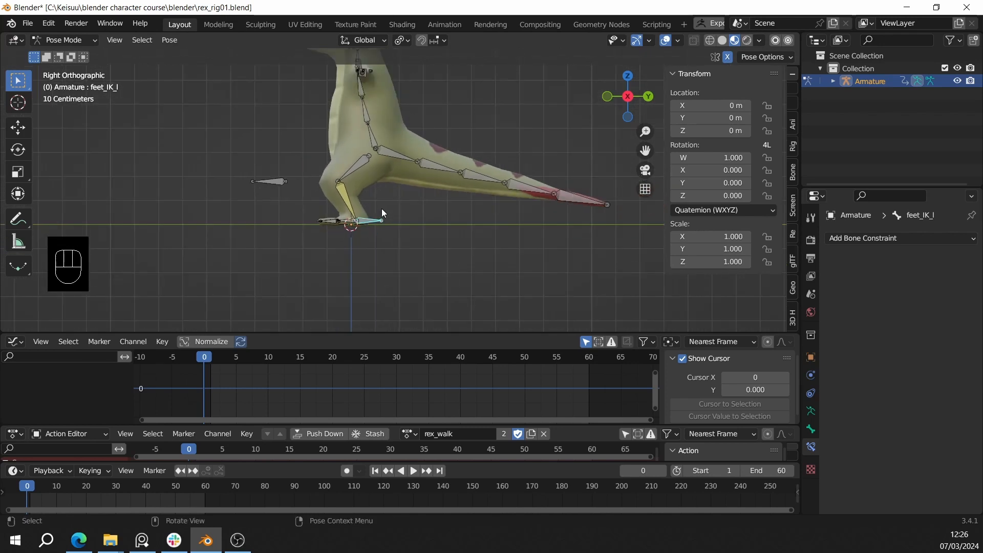
# Reselect both foot IK bones and insert a Location, Rotation & Scale keyframe for them at frame 0.
pyautogui.moveTo(390, 258); pyautogui.dragTo(376, 207)
pyautogui.press('i')
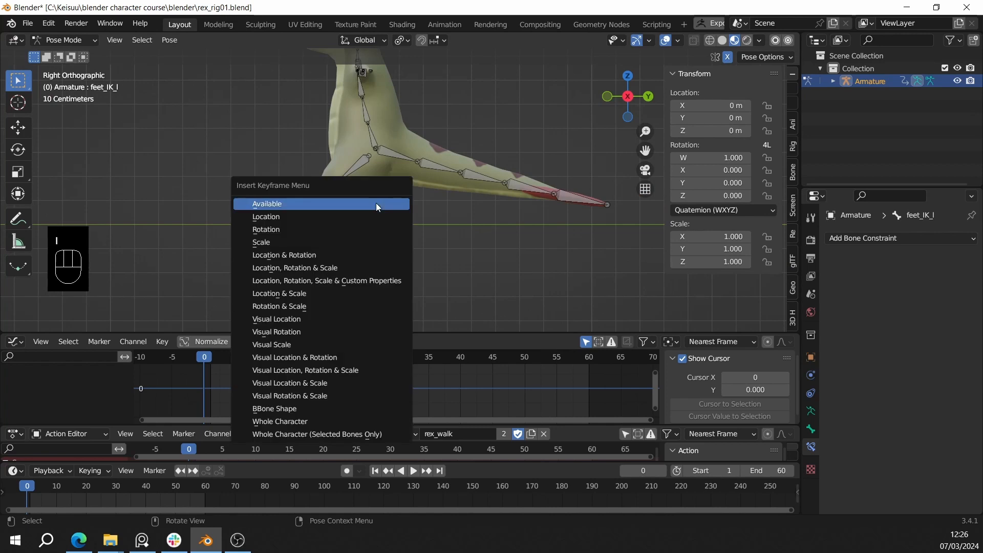
pyautogui.click(376, 203)
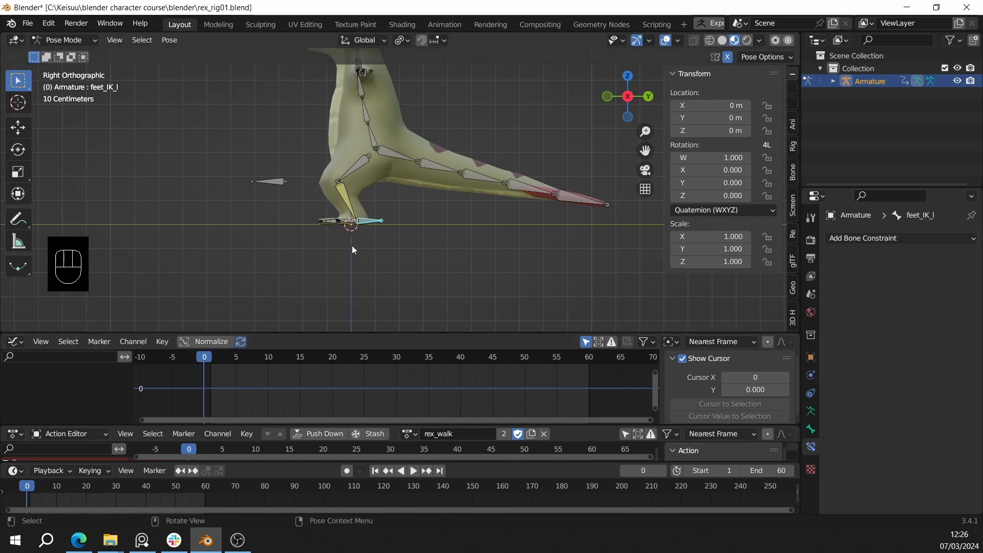
pyautogui.moveTo(383, 217); pyautogui.dragTo(401, 228, button='middle')
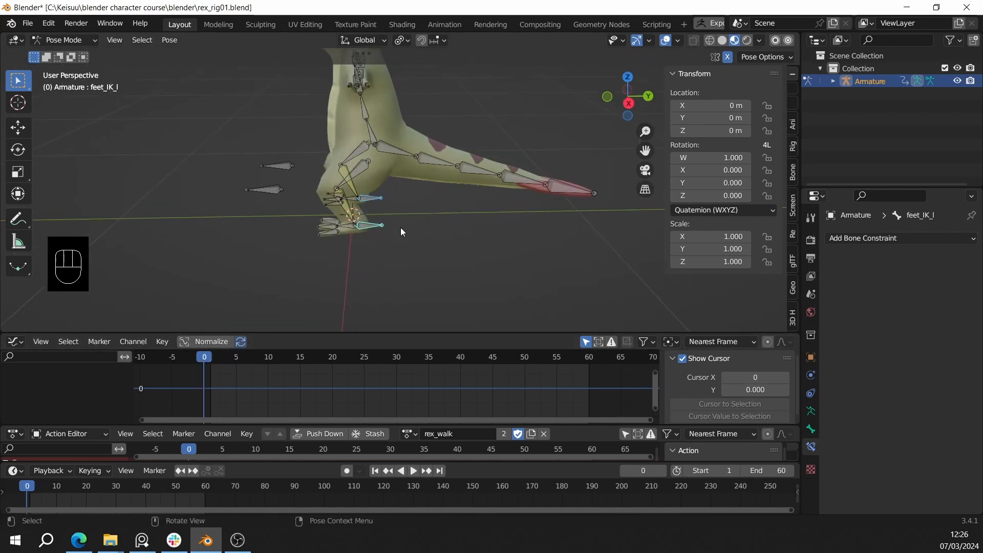
pyautogui.press('i')
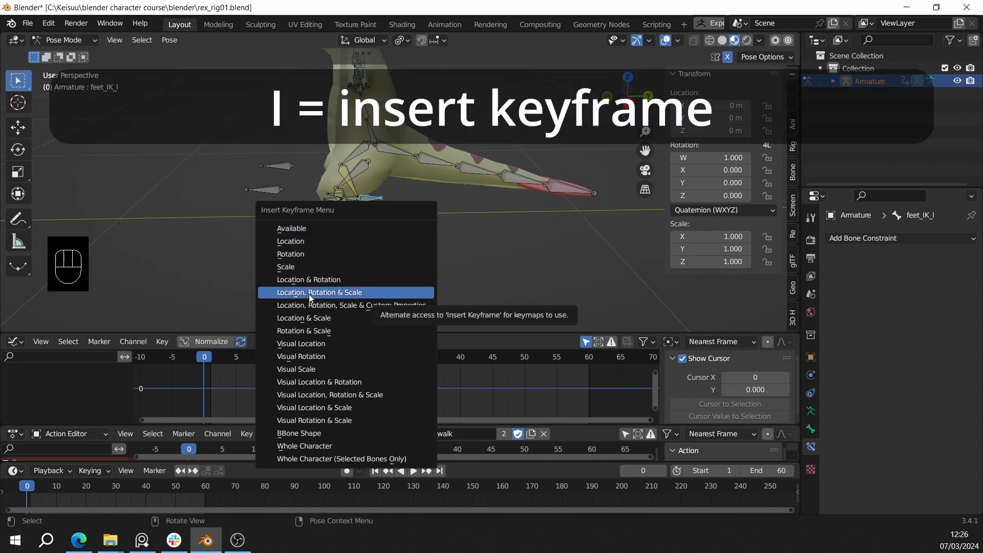
pyautogui.click(338, 292)
# Return to the right side view of the feet and set the current frame to 10.
pyautogui.moveTo(425, 236); pyautogui.dragTo(377, 237, button='middle')
pyautogui.scroll(-5, 429, 240)
pyautogui.scroll(3, 409, 263)
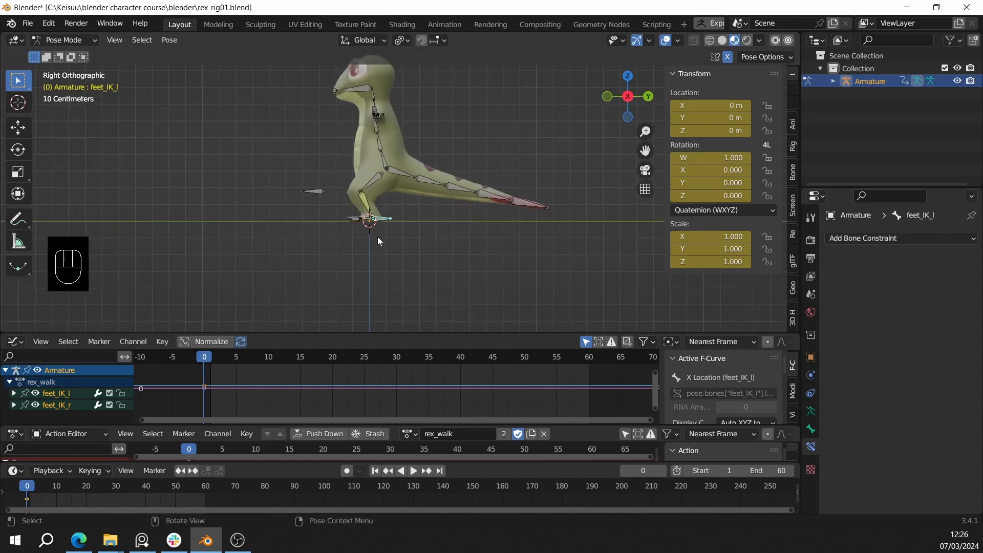
pyautogui.scroll(3, 377, 237)
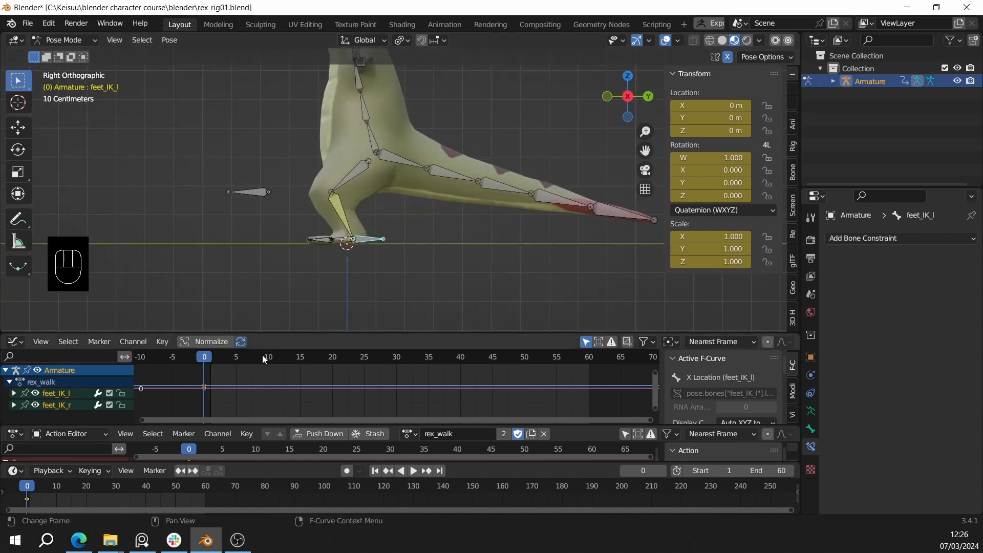
pyautogui.moveTo(263, 356); pyautogui.dragTo(270, 356)
pyautogui.keyDown('shift'); pyautogui.moveTo(377, 258); pyautogui.dragTo(370, 222, button='middle'); pyautogui.keyUp('shift')
pyautogui.scroll(2, 370, 224)
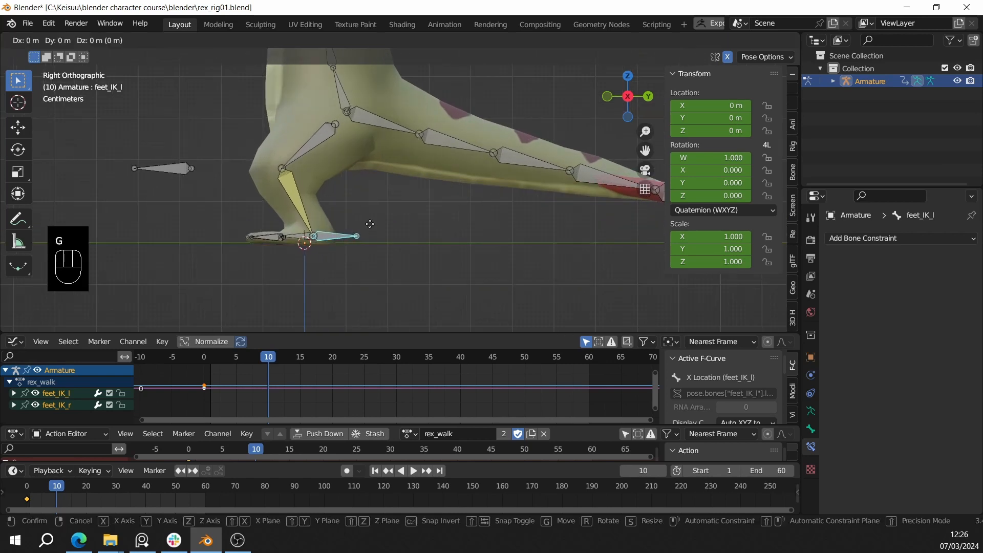
pyautogui.press('g')
pyautogui.rightClick(379, 224)
pyautogui.press('g')
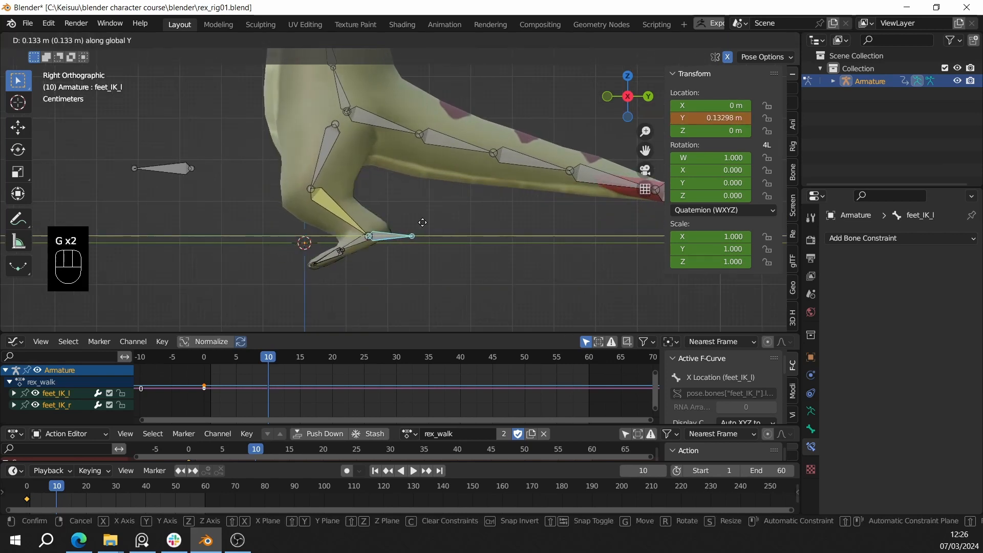
pyautogui.rightClick(386, 224)
# Move both foot IK bones about 0.148 m along global Y and insert a Location, Rotation & Scale keyframe at frame 10.
pyautogui.scroll(-2, 388, 223)
pyautogui.moveTo(378, 263); pyautogui.dragTo(349, 192)
pyautogui.moveTo(349, 192); pyautogui.dragTo(363, 221, button='middle')
pyautogui.moveTo(364, 188); pyautogui.dragTo(384, 267)
pyautogui.keyDown('alt'); pyautogui.moveTo(384, 261); pyautogui.dragTo(393, 215, button='middle'); pyautogui.keyUp('alt')
pyautogui.scroll(2, 389, 225)
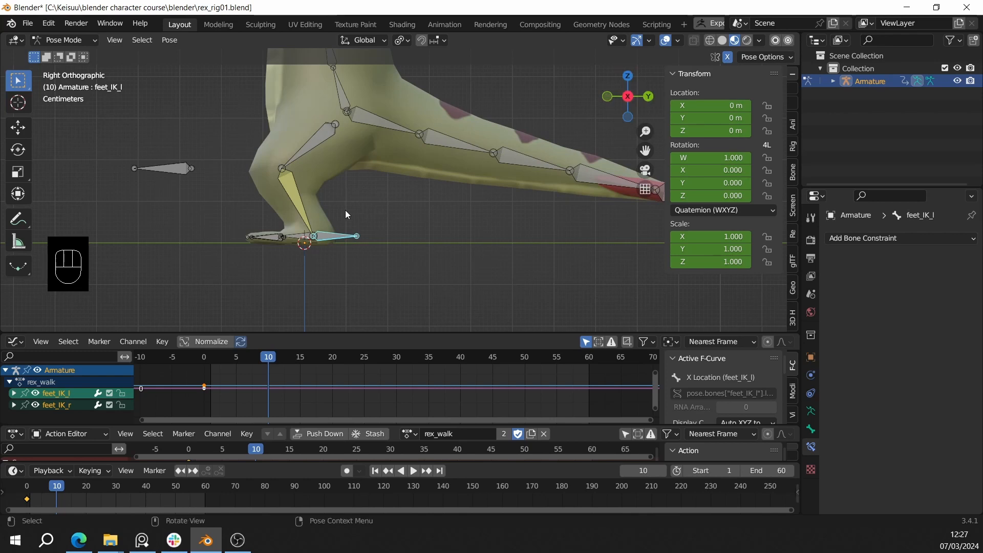
pyautogui.press('g')
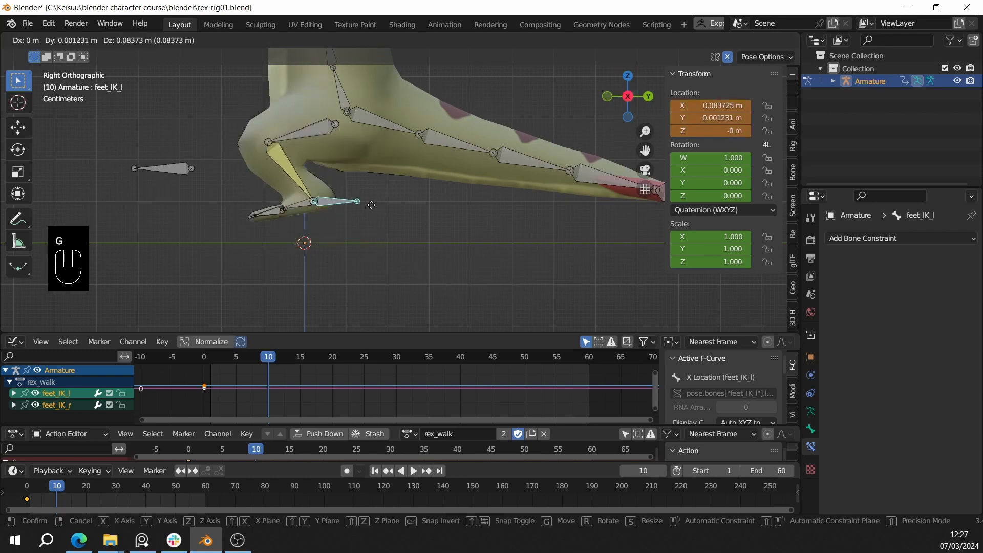
pyautogui.press('y')
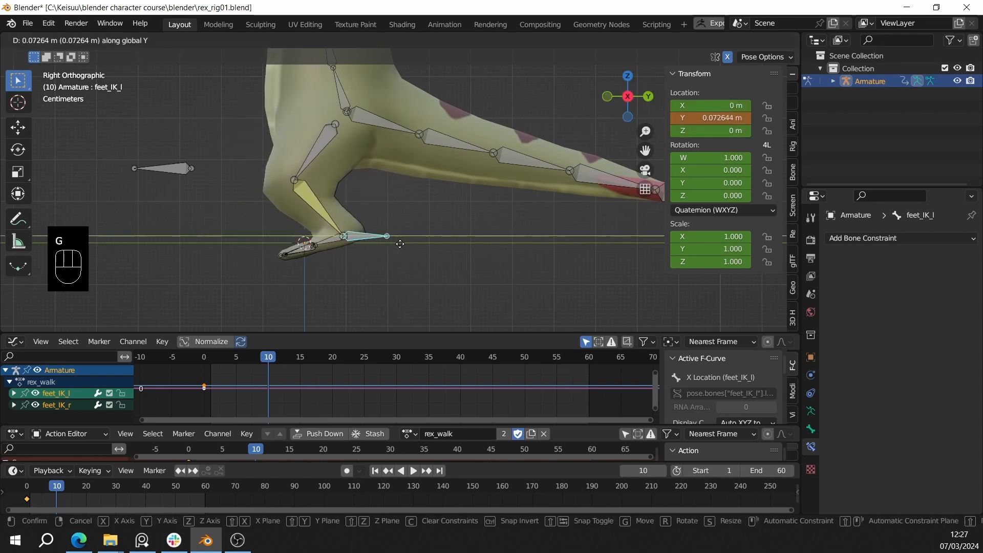
pyautogui.click(429, 247)
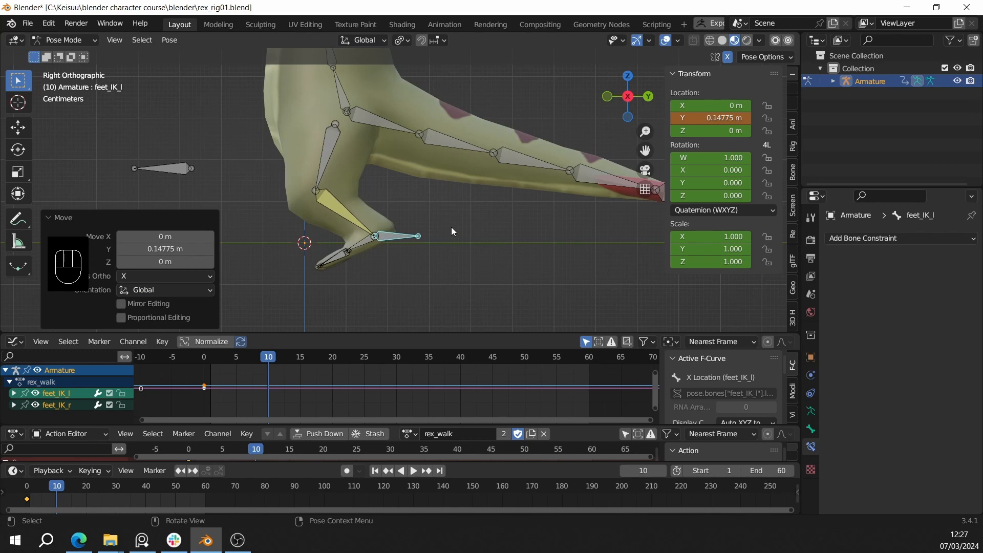
pyautogui.press('i')
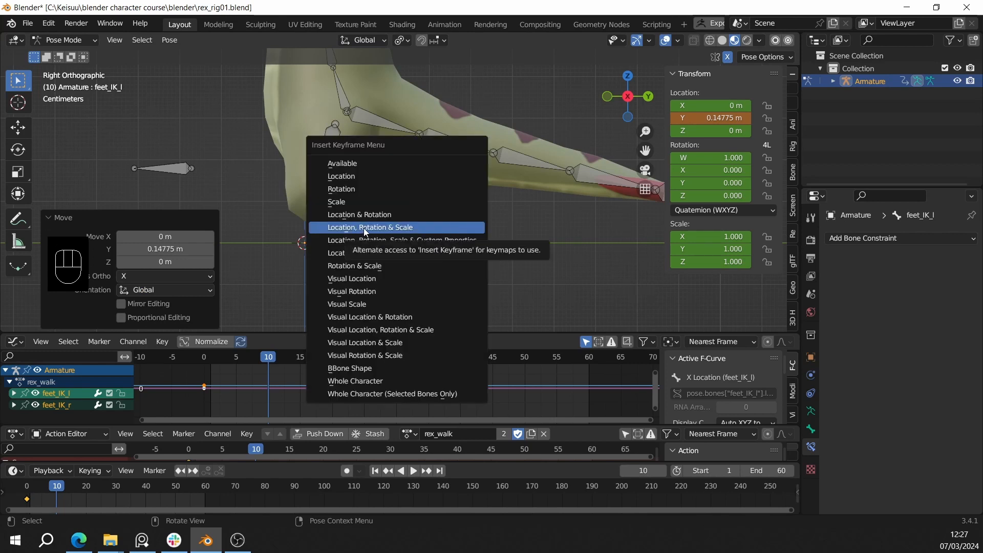
pyautogui.click(396, 226)
# Advance the current frame to 20 in the Graph Editor.
pyautogui.scroll(-3, 241, 396)
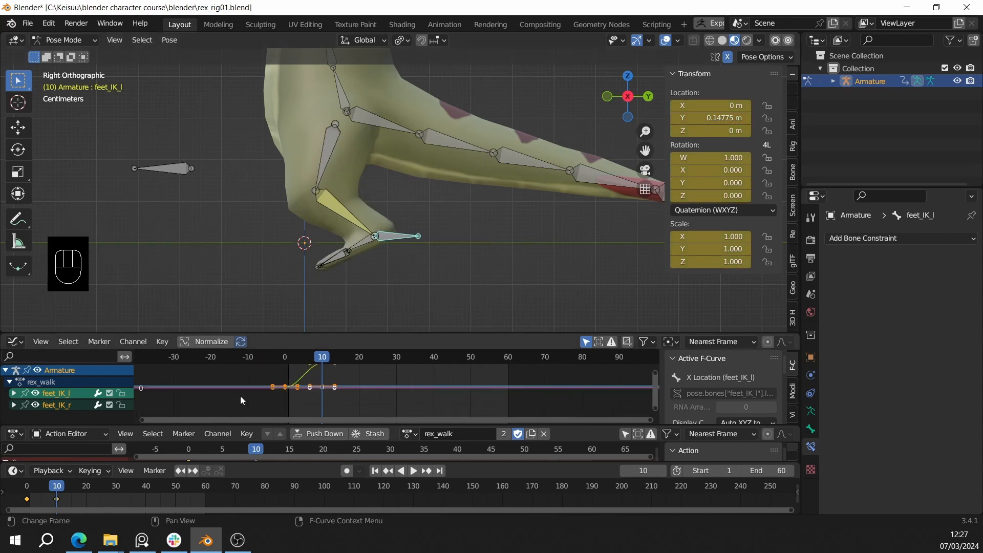
pyautogui.moveTo(298, 389); pyautogui.dragTo(281, 393, button='middle')
pyautogui.scroll(3, 283, 393)
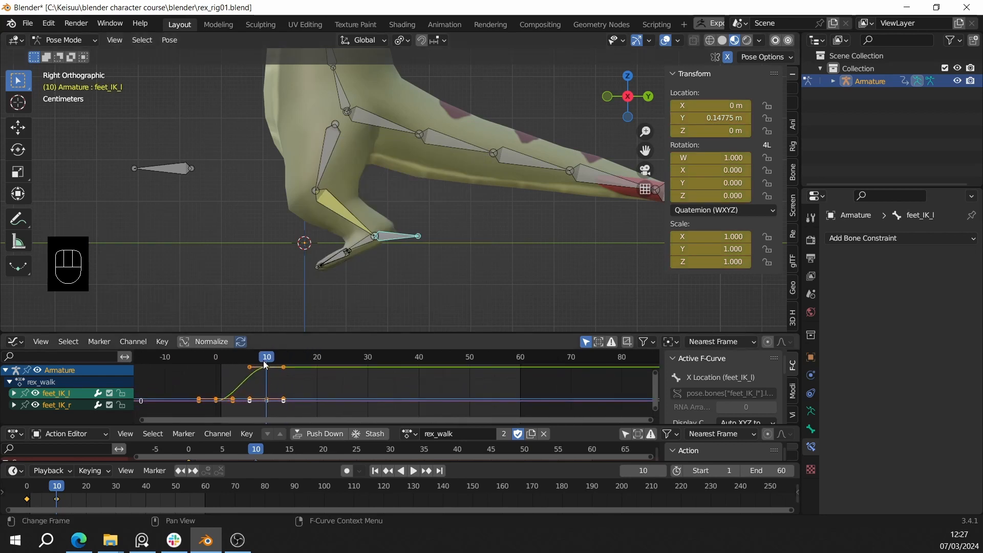
pyautogui.moveTo(263, 361); pyautogui.dragTo(316, 356)
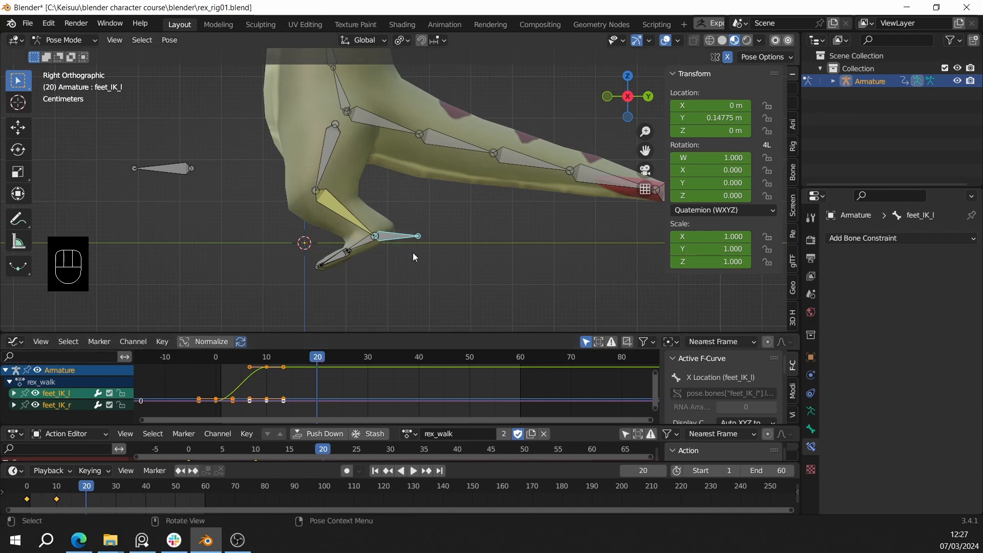
pyautogui.press('g')
pyautogui.press('g')
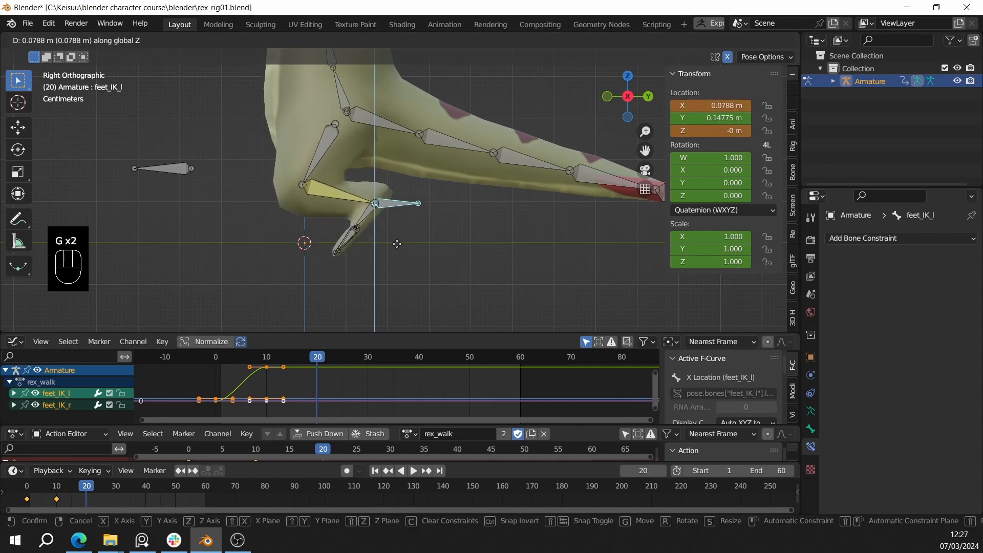
pyautogui.rightClick(400, 290)
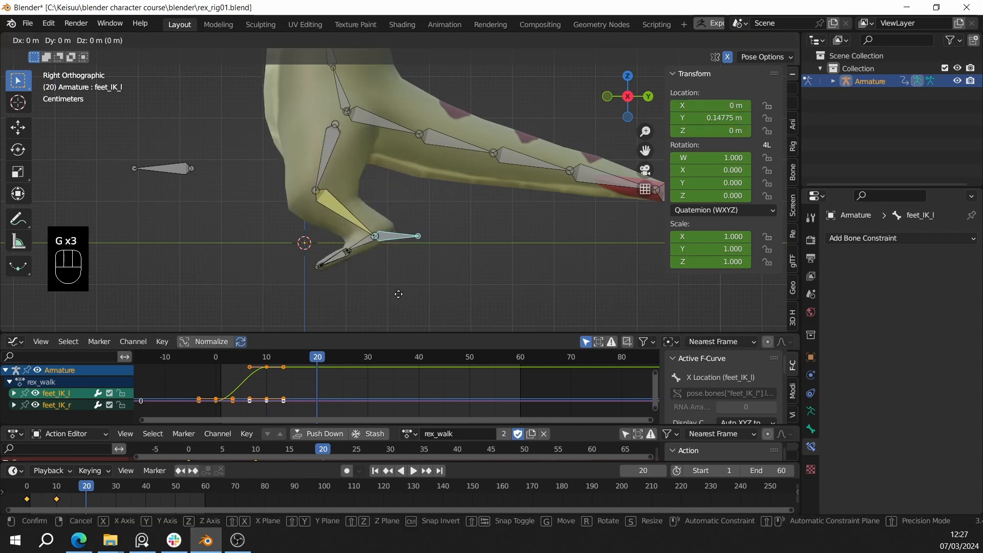
# Raise the foot IK bones about 0.111 m along global Z and insert a Location, Rotation & Scale keyframe at frame 20.
pyautogui.press('g')
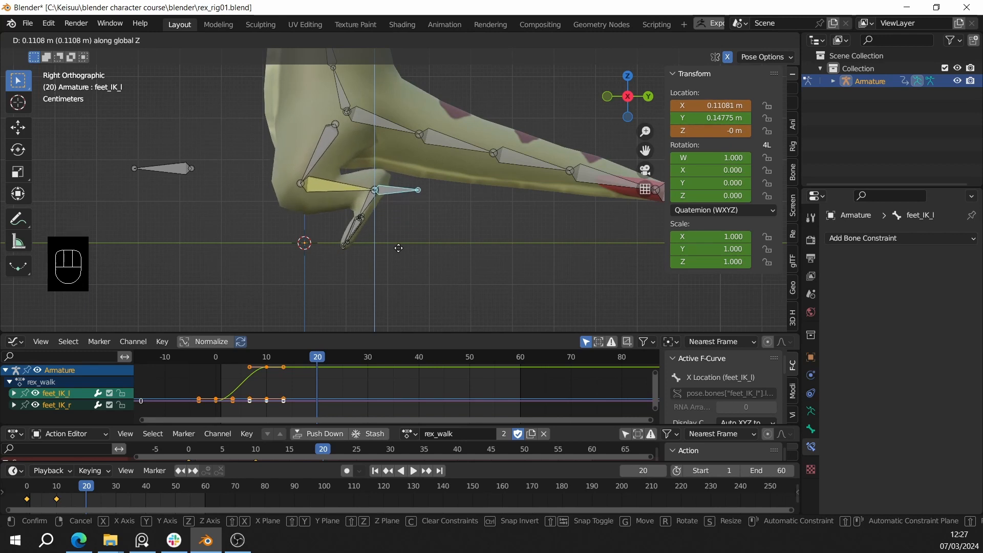
pyautogui.click(399, 248)
pyautogui.press('i')
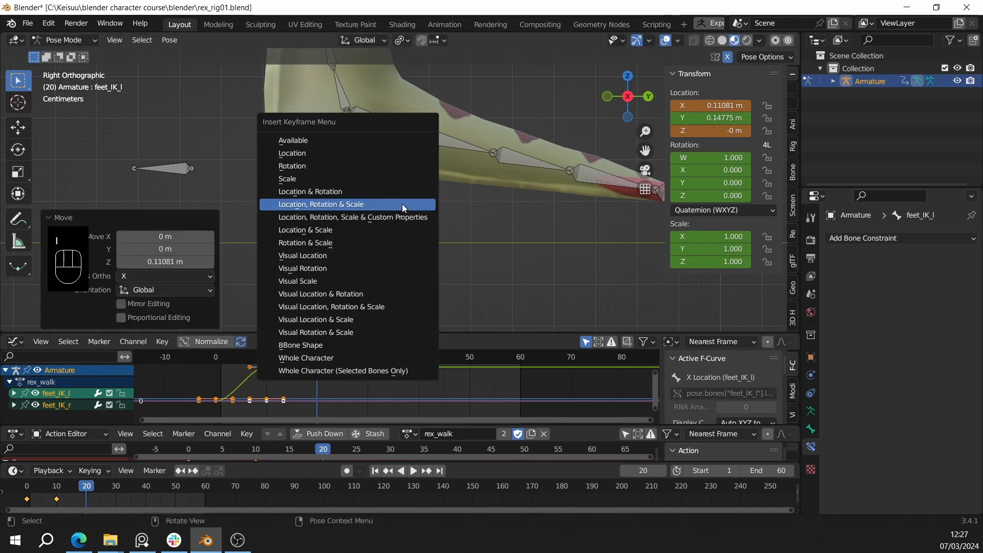
pyautogui.click(401, 204)
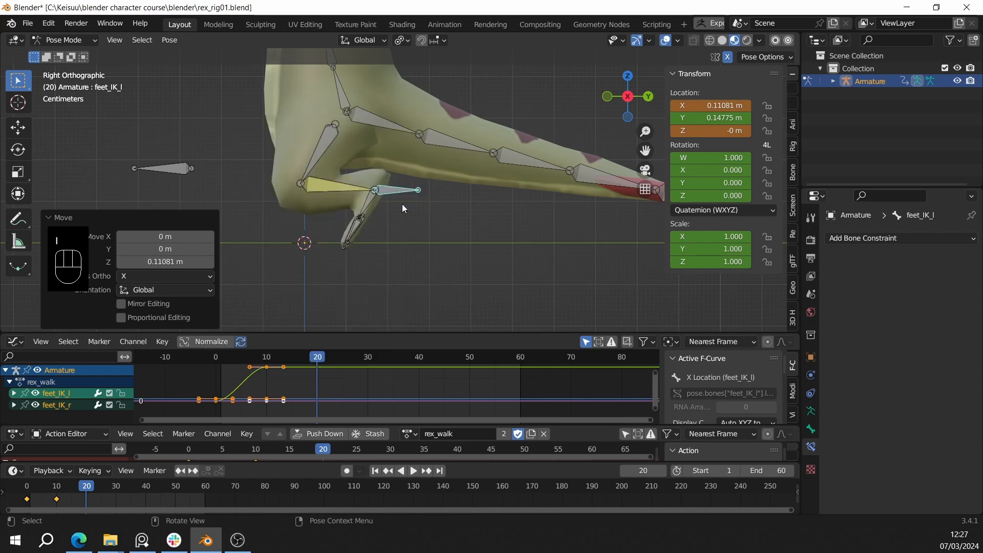
pyautogui.press('i')
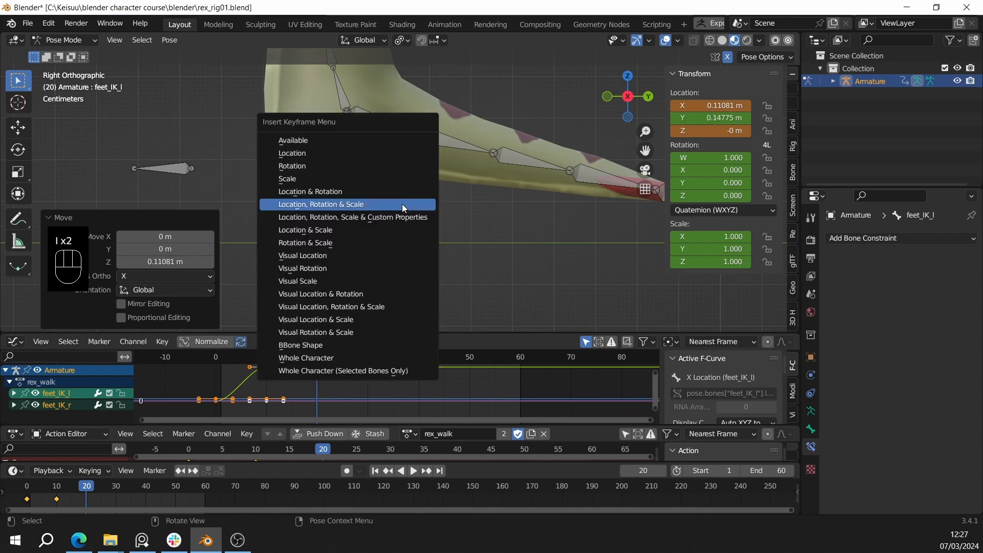
pyautogui.click(338, 204)
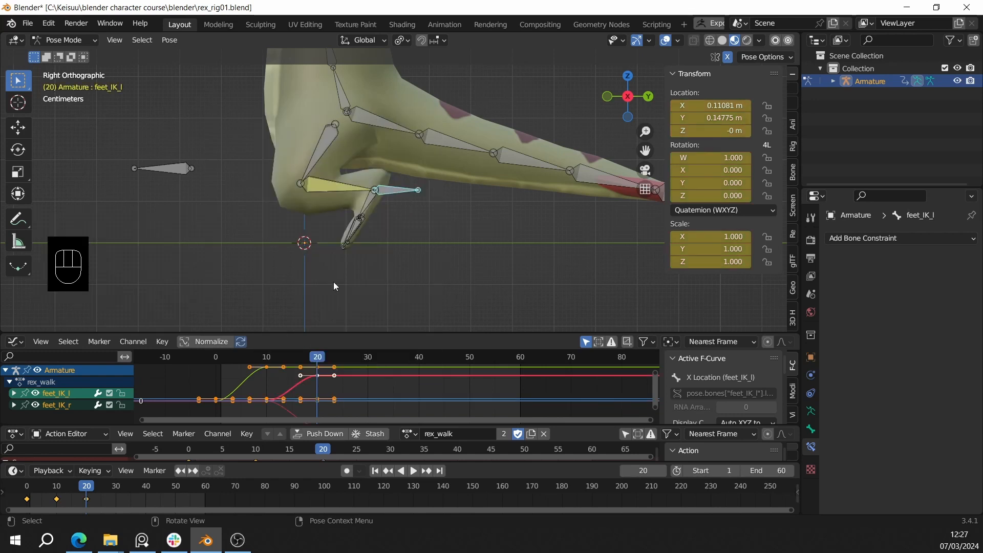
# Advance the current frame to 30 in the Graph Editor.
pyautogui.moveTo(317, 360)
pyautogui.mouseDown()
pyautogui.moveTo(204, 360)
pyautogui.moveTo(292, 358)
pyautogui.moveTo(273, 345)
pyautogui.moveTo(238, 350)
pyautogui.moveTo(320, 358)
pyautogui.moveTo(241, 358)
pyautogui.moveTo(315, 357)
pyautogui.mouseUp()
pyautogui.scroll(-6, 329, 378)
pyautogui.keyDown('shift'); pyautogui.moveTo(354, 378); pyautogui.dragTo(286, 379, button='middle'); pyautogui.keyUp('shift')
pyautogui.moveTo(280, 365); pyautogui.dragTo(326, 358)
pyautogui.scroll(3, 287, 376)
pyautogui.scroll(-1, 306, 384)
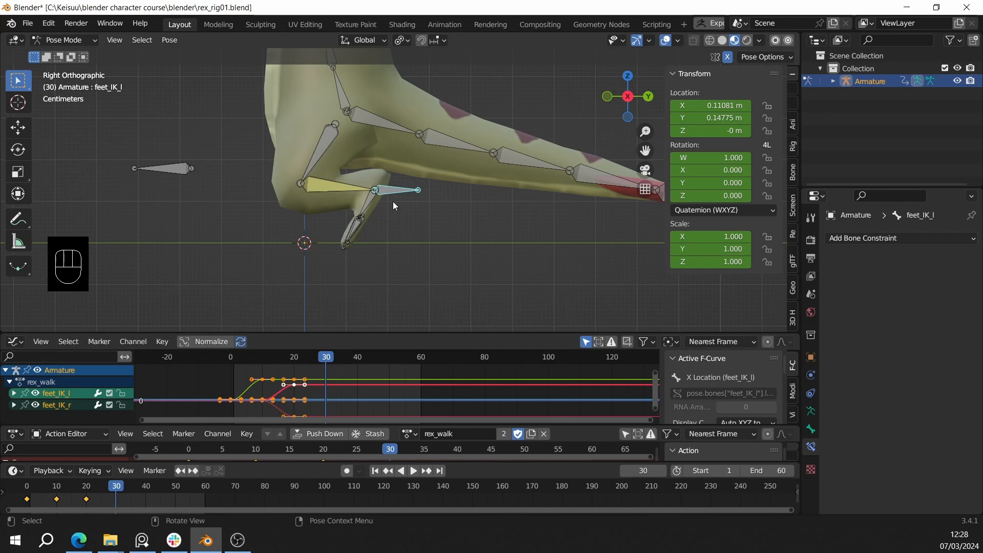
# Move the foot IK bones about -0.171 m along global Y and insert a Location, Rotation & Scale keyframe at frame 30.
pyautogui.press('g')
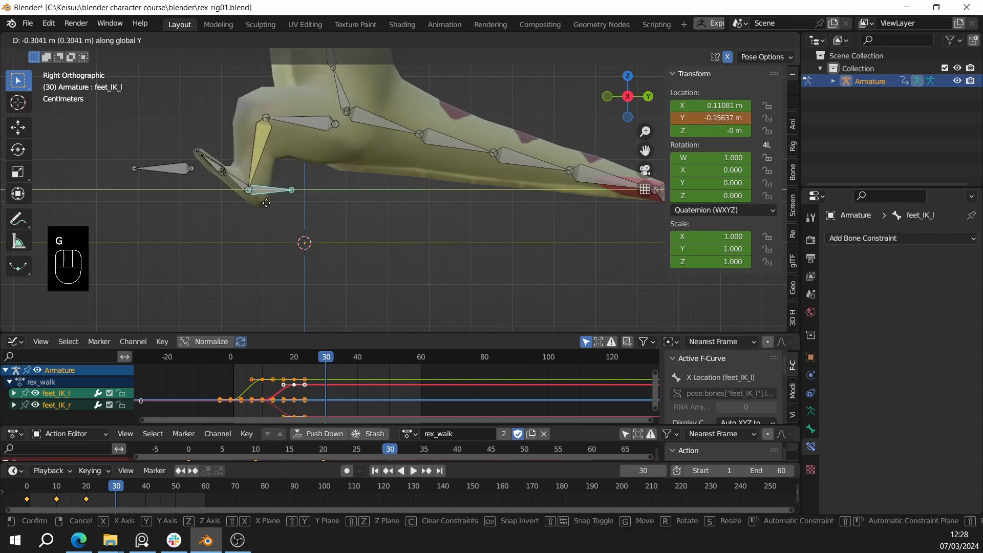
pyautogui.rightClick(356, 212)
pyautogui.press('g')
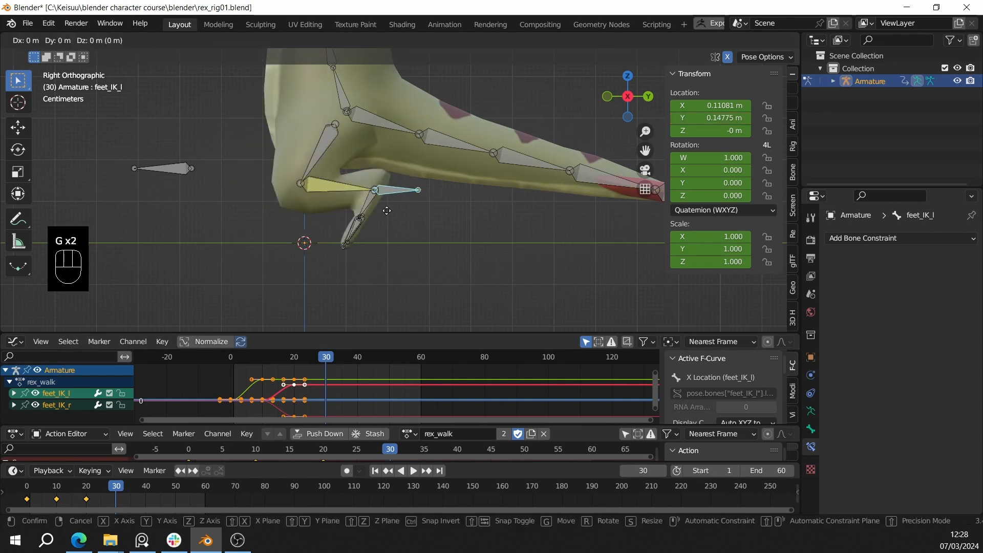
pyautogui.click(316, 212)
pyautogui.press('i')
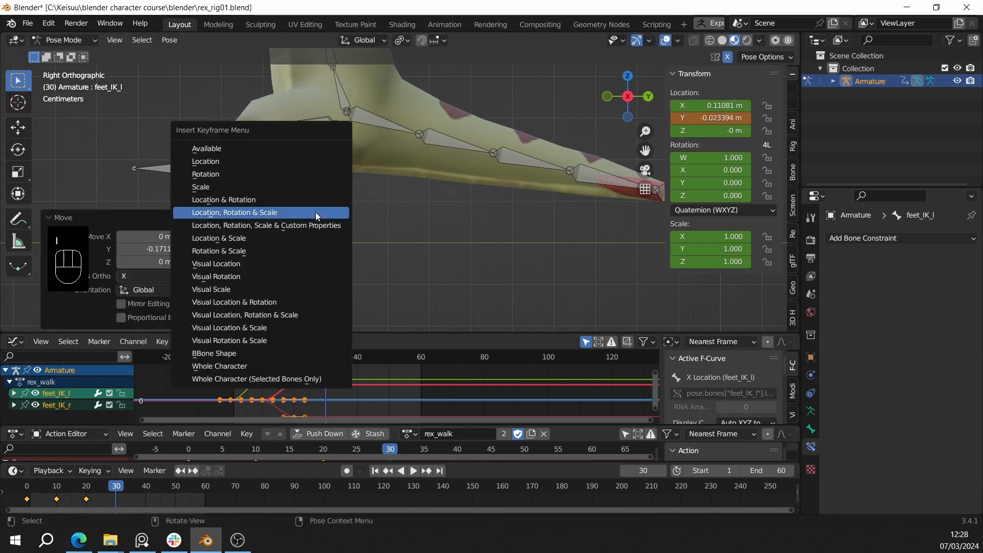
pyautogui.click(315, 212)
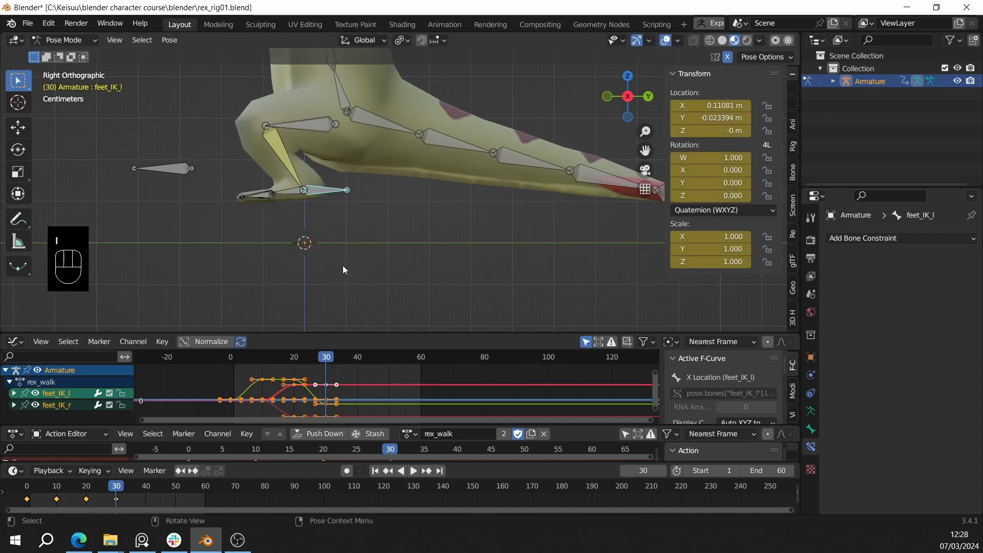
# At frame 40, move the foot IK bones about -0.041 m in Y and -0.094 m in Z, bringing the feet forward and down.
pyautogui.moveTo(341, 248); pyautogui.dragTo(349, 183, button='middle')
pyautogui.moveTo(336, 355); pyautogui.dragTo(357, 358)
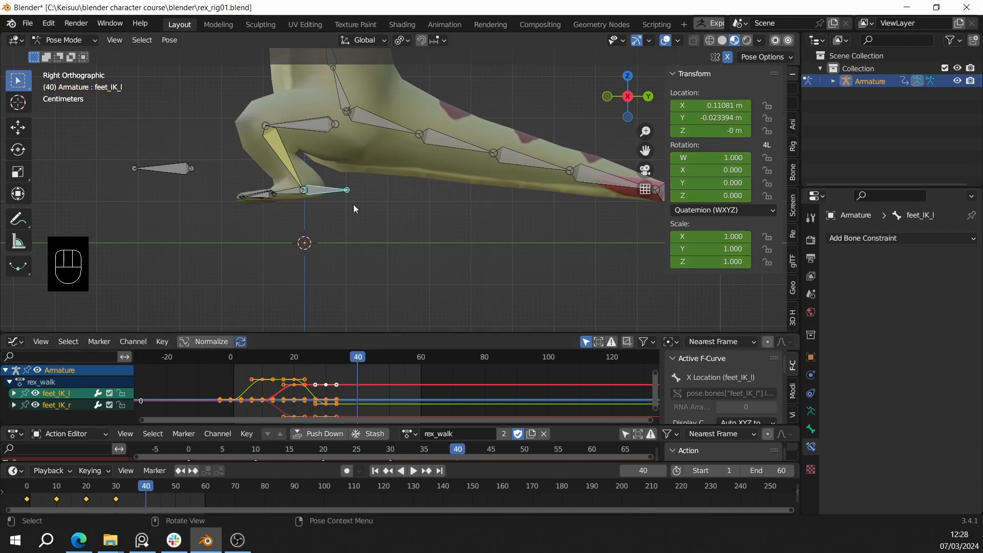
pyautogui.press('g')
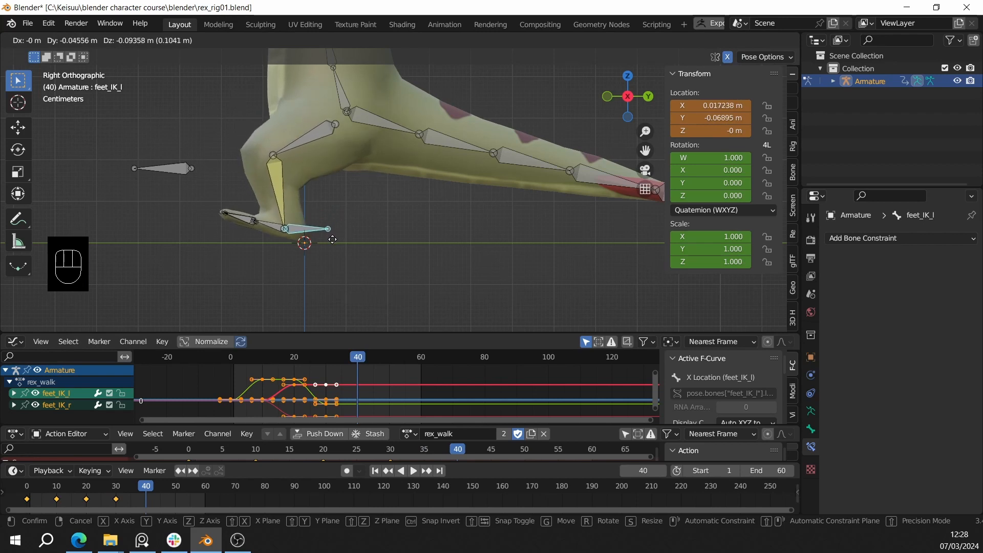
pyautogui.press('z')
pyautogui.rightClick(330, 232)
pyautogui.press('g')
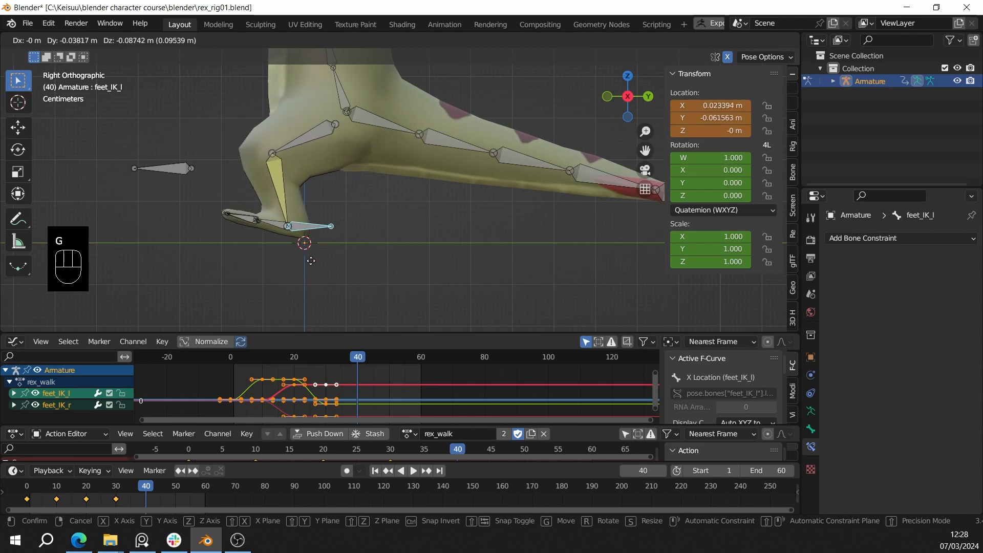
pyautogui.click(311, 267)
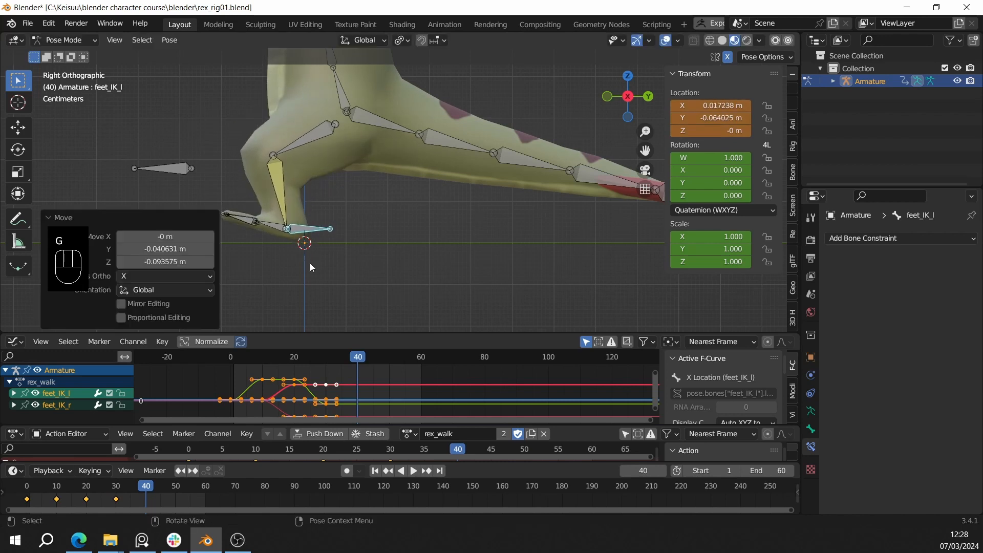
# Insert a Location, Rotation & Scale keyframe for the foot IK bones at frame 40 and advance to frame 50.
pyautogui.press('i')
pyautogui.click(378, 190)
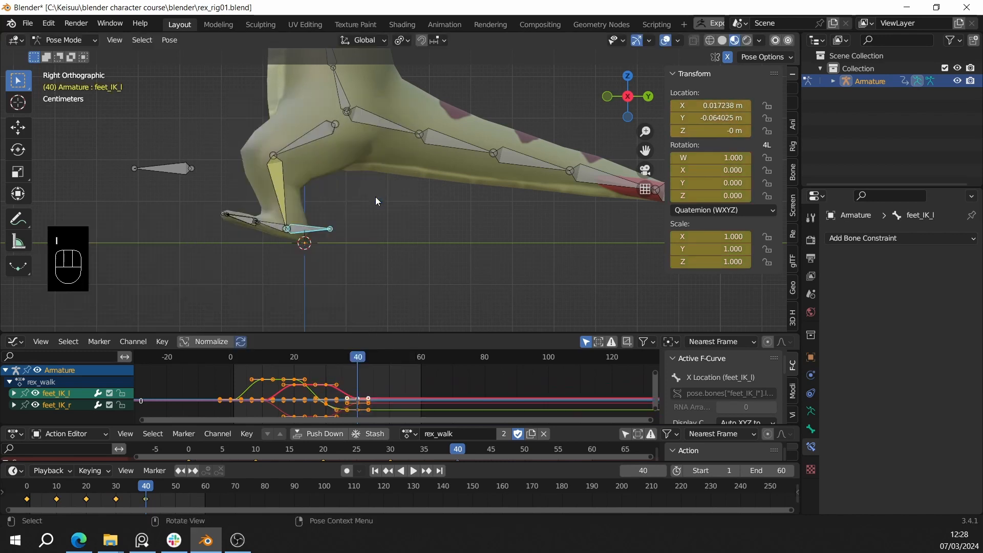
pyautogui.moveTo(362, 357); pyautogui.dragTo(390, 357)
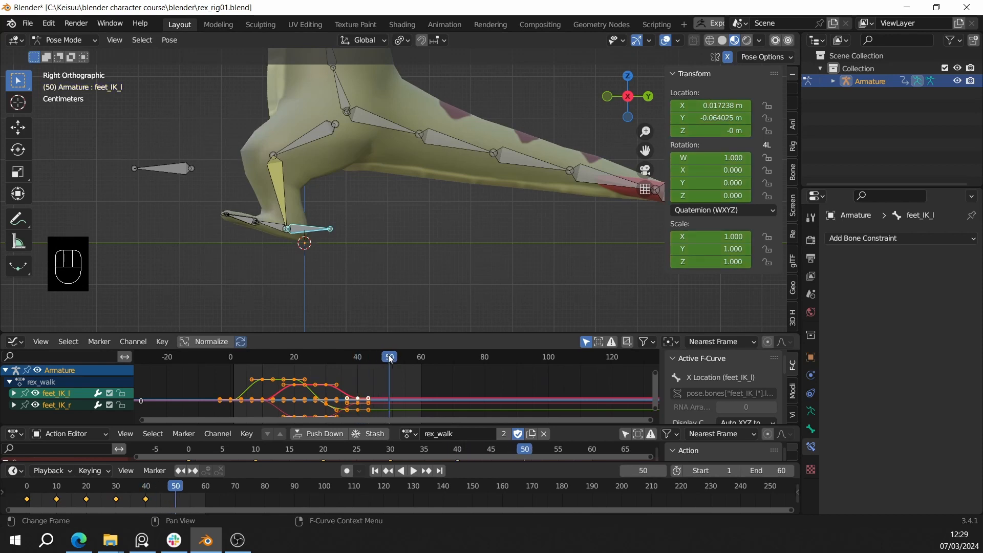
# Set the animation's end frame to 50.
pyautogui.click(760, 470)
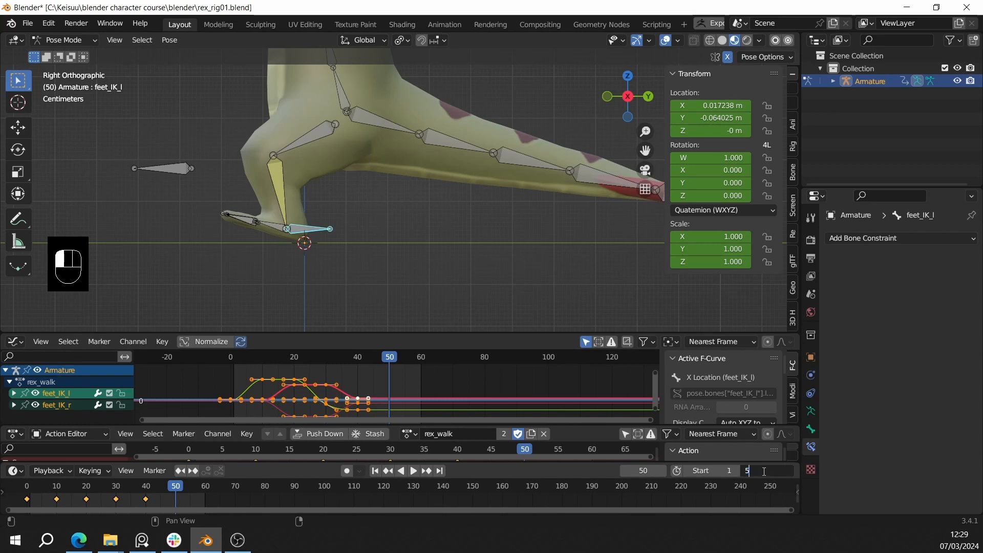
pyautogui.write('50')
pyautogui.press('Return')
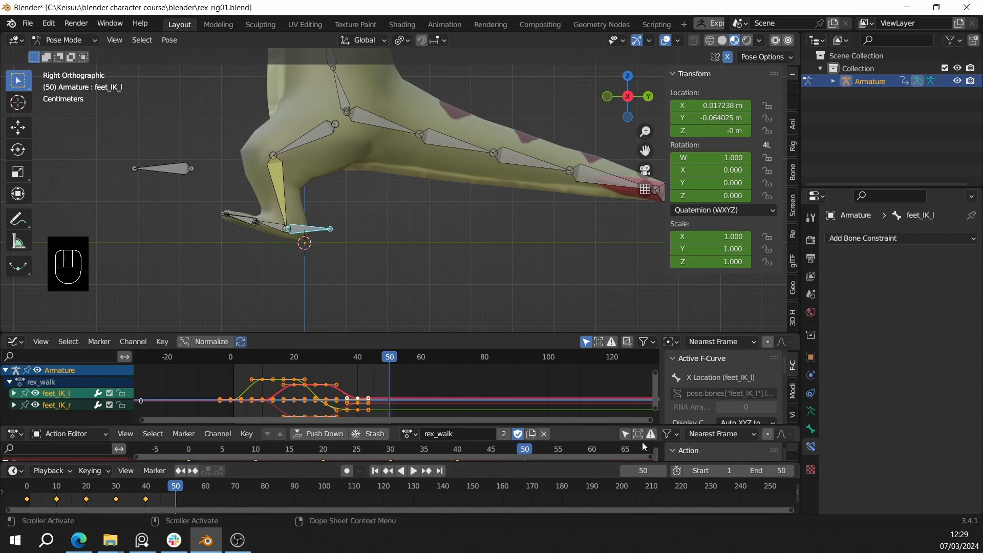
# Enlarge the Graph Editor and duplicate the foot IK bones' frame 0 keyframes to frame 50.
pyautogui.moveTo(376, 237); pyautogui.dragTo(306, 200)
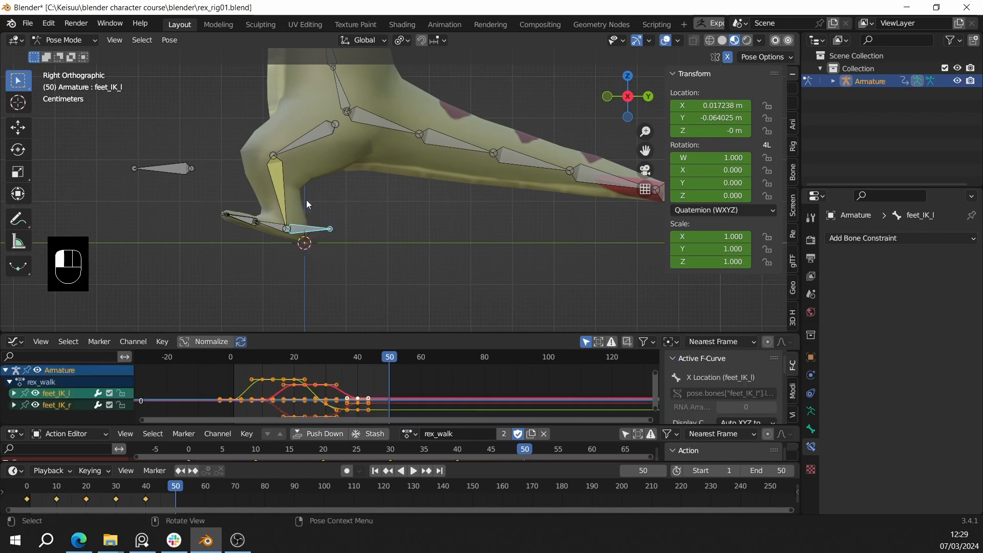
pyautogui.moveTo(326, 195); pyautogui.dragTo(358, 180, button='middle')
pyautogui.scroll(-2, 351, 251)
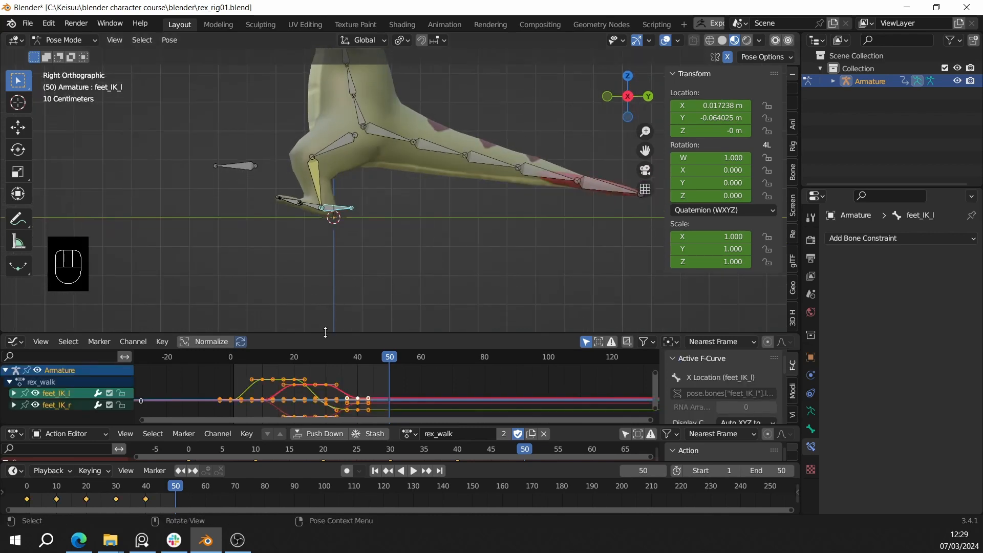
pyautogui.moveTo(325, 332)
pyautogui.mouseDown()
pyautogui.moveTo(325, 298)
pyautogui.moveTo(325, 332)
pyautogui.moveTo(326, 316)
pyautogui.mouseUp()
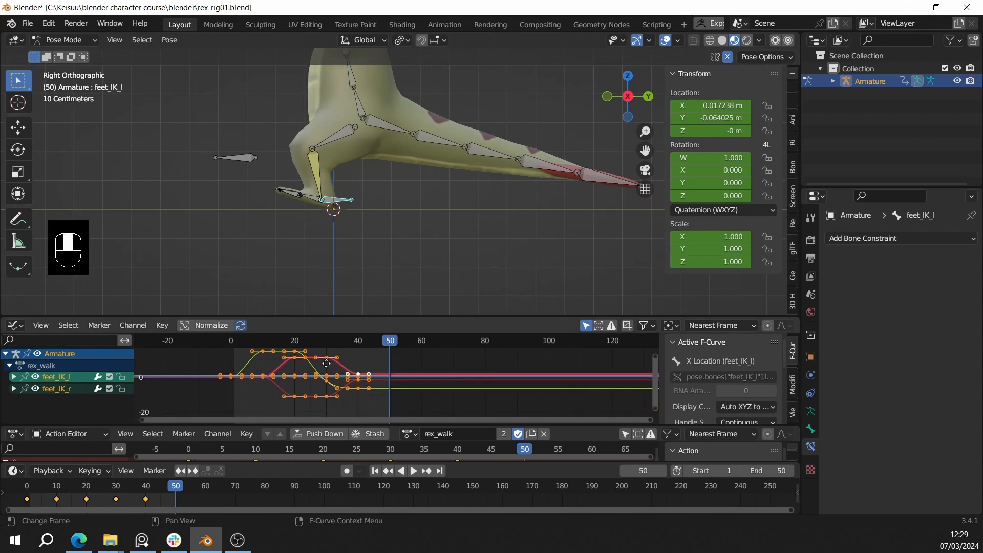
pyautogui.click(248, 391)
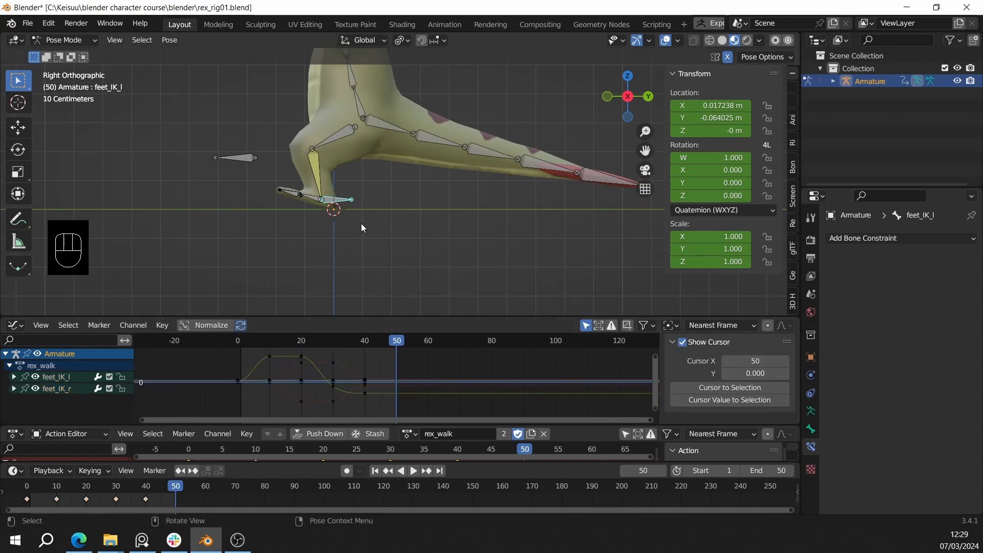
pyautogui.moveTo(332, 182); pyautogui.dragTo(364, 185, button='middle')
pyautogui.press('KP_3')
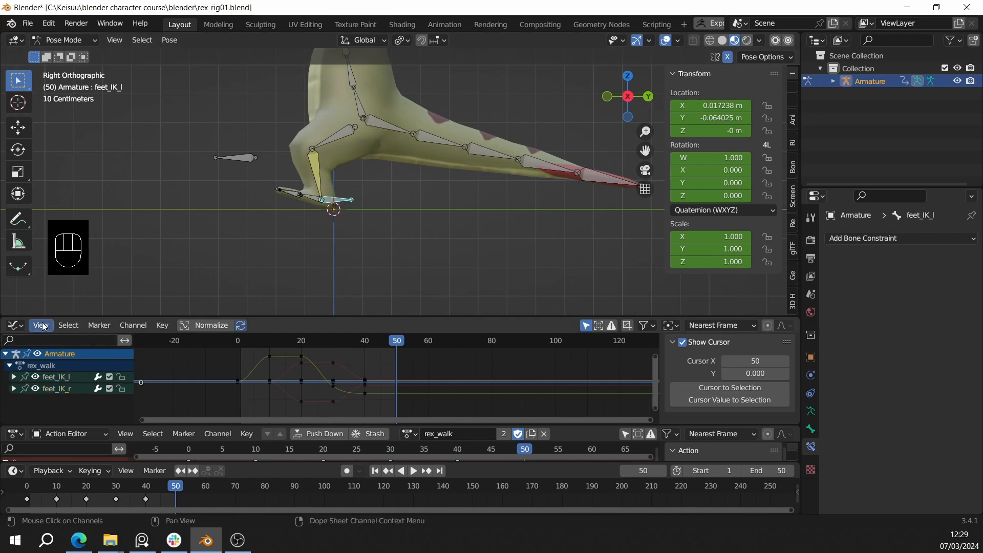
pyautogui.moveTo(246, 398); pyautogui.dragTo(213, 356)
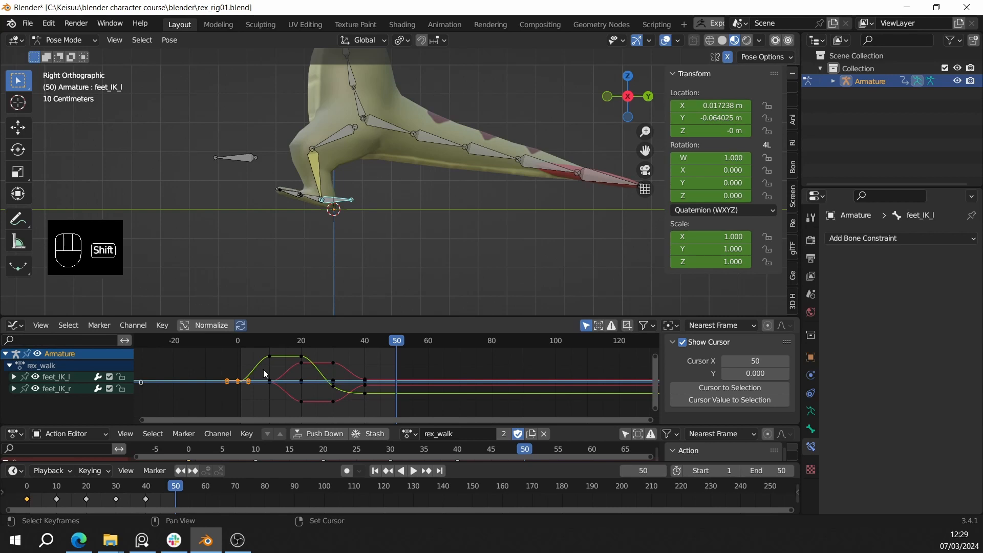
pyautogui.hotkey('shift', 'd')
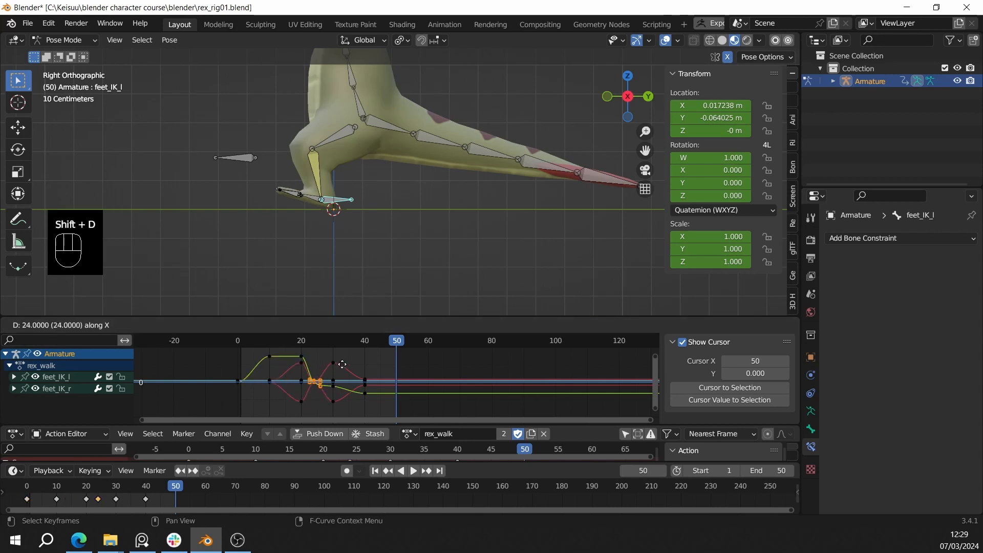
pyautogui.click(421, 360)
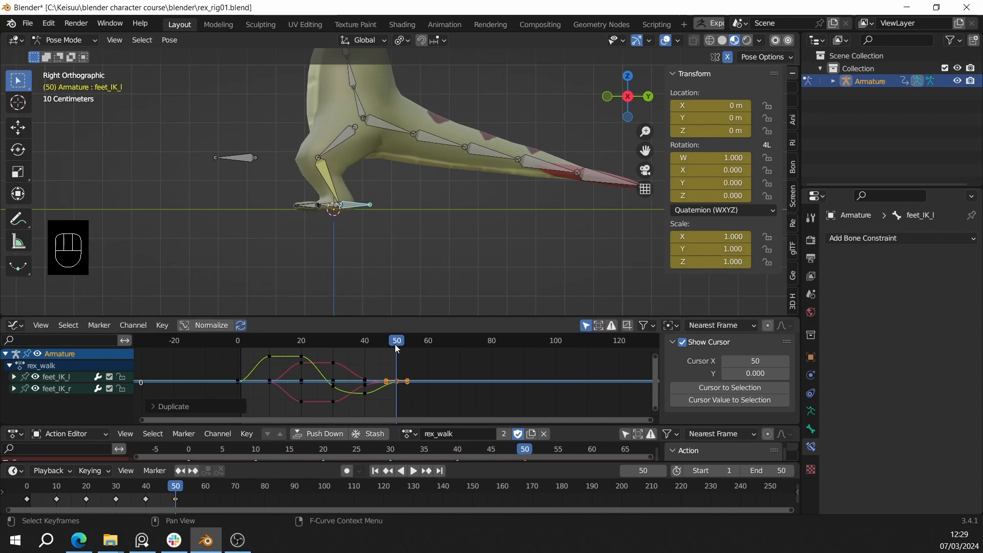
# Play the foot animation from frame 0 to check the walk loop in the right orthographic view.
pyautogui.moveTo(395, 343); pyautogui.dragTo(238, 348)
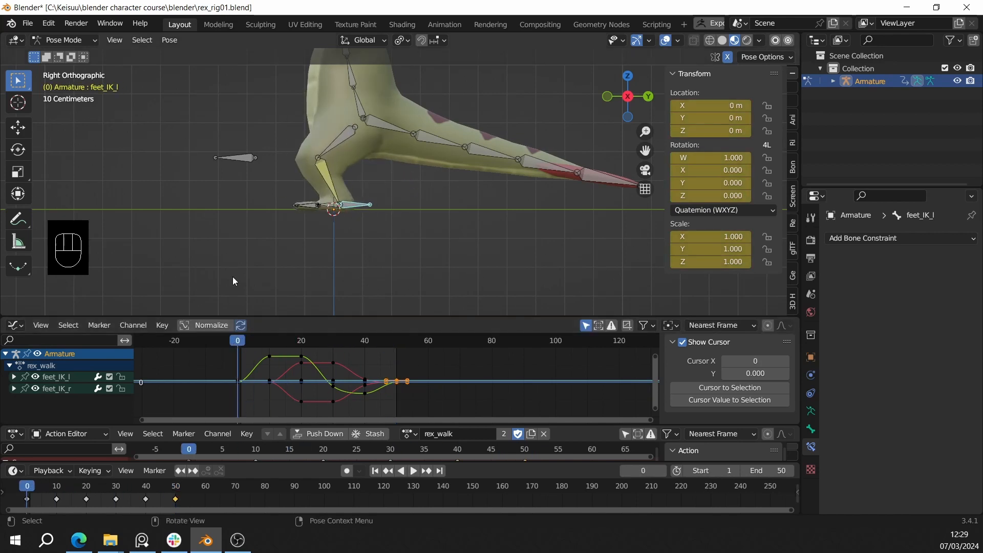
pyautogui.click(417, 472)
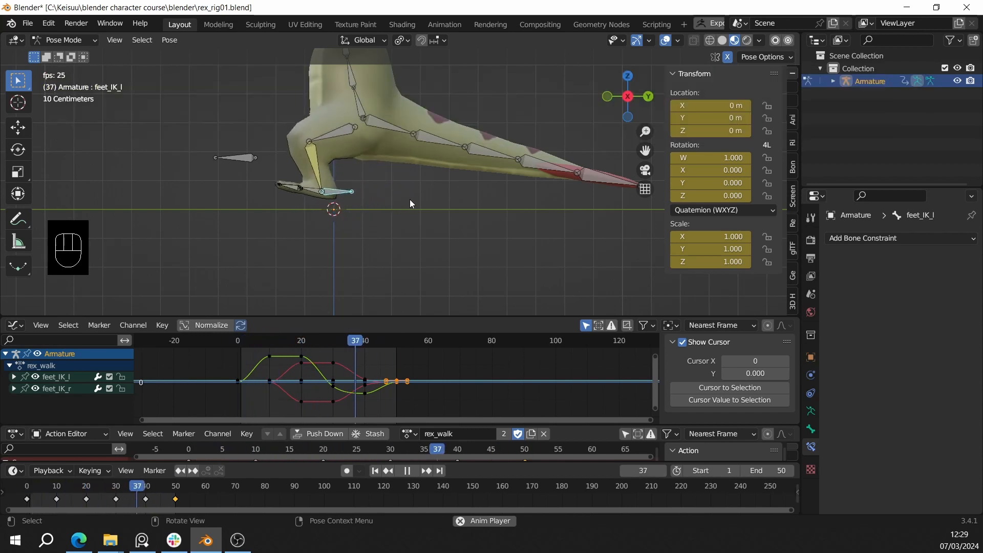
pyautogui.moveTo(416, 208); pyautogui.dragTo(423, 232, button='middle')
pyautogui.press('KP_3')
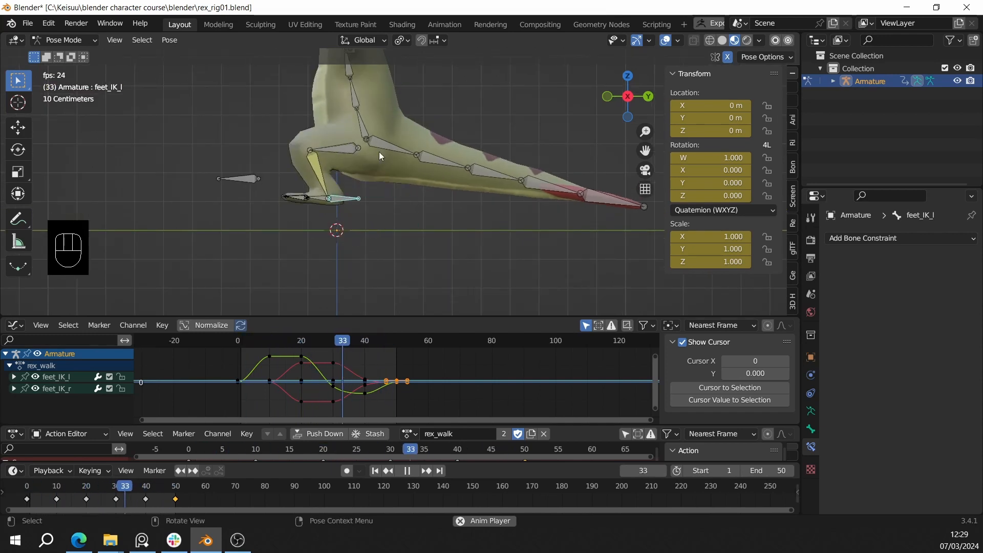
pyautogui.hotkey('shift', 'space')
# Preview the loop from frame 0 with the end frame set to 40, and set the end frame back to 50.
pyautogui.click(777, 473)
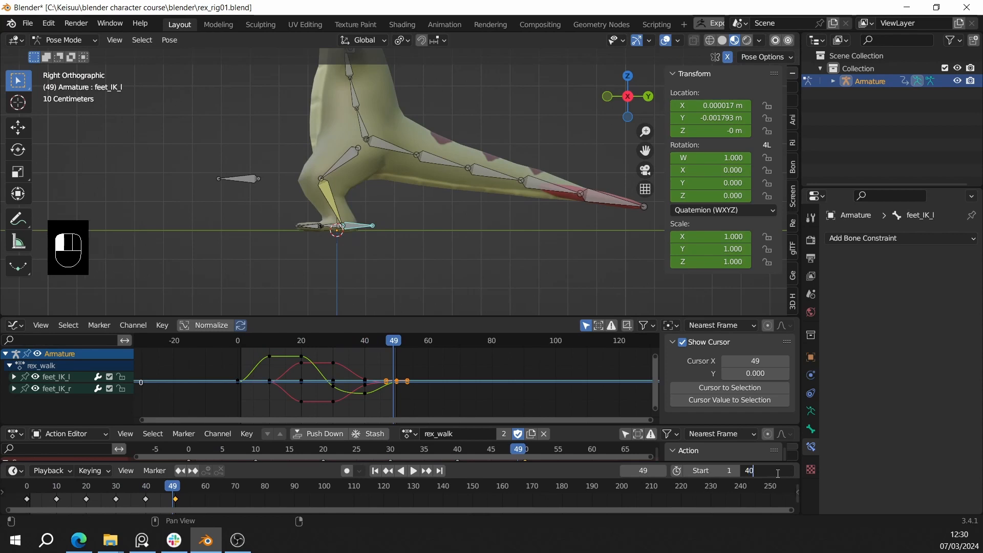
pyautogui.press('Return')
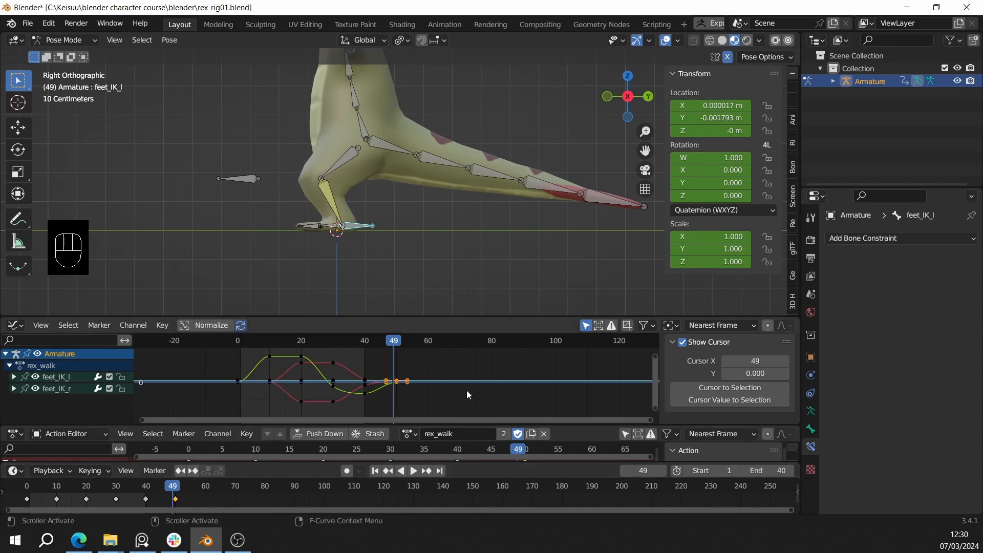
pyautogui.click(463, 357)
pyautogui.moveTo(383, 342); pyautogui.dragTo(238, 339)
pyautogui.hotkey('shift', 'space')
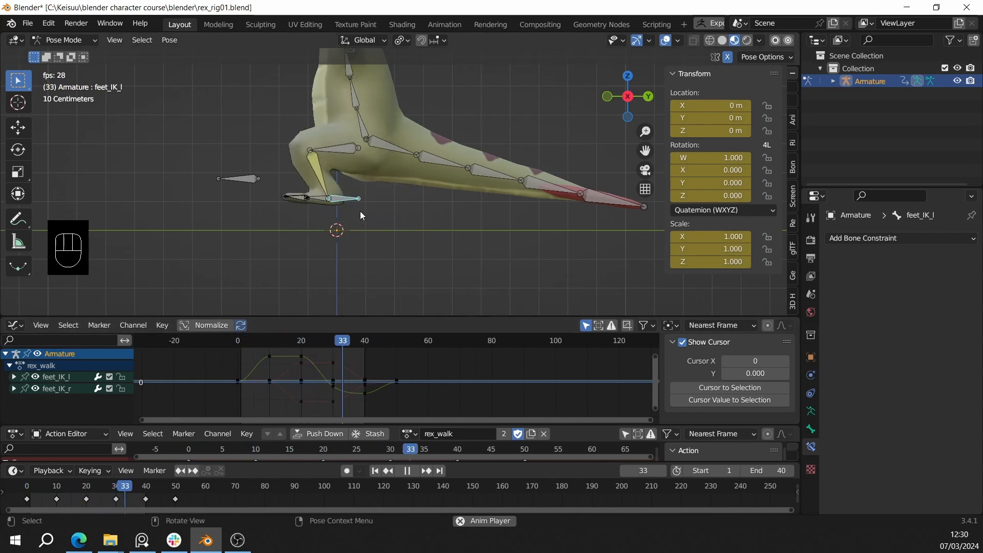
pyautogui.moveTo(767, 470); pyautogui.dragTo(775, 470)
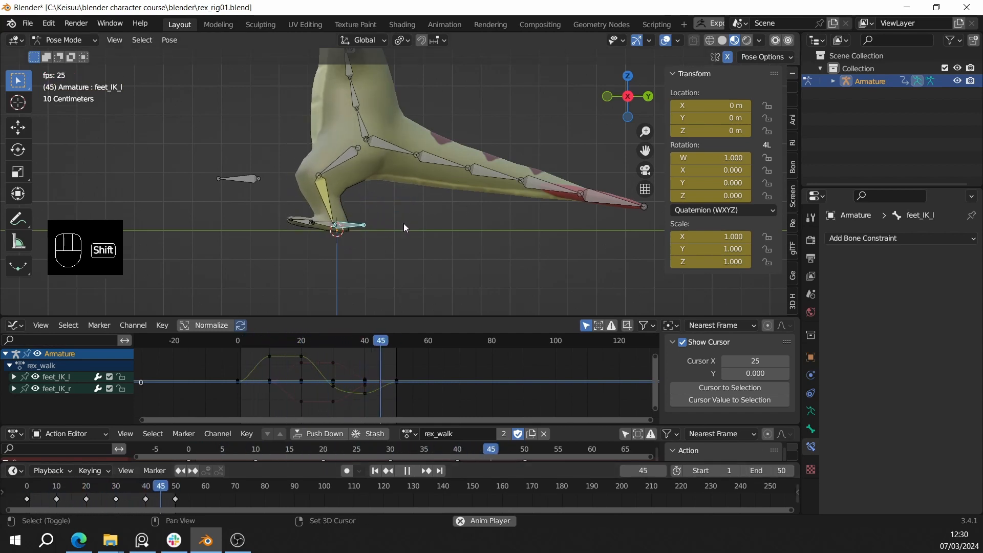
pyautogui.hotkey('shift', 'space')
# Go to frame 10 and select only the left foot IK bone.
pyautogui.moveTo(388, 348); pyautogui.dragTo(266, 350)
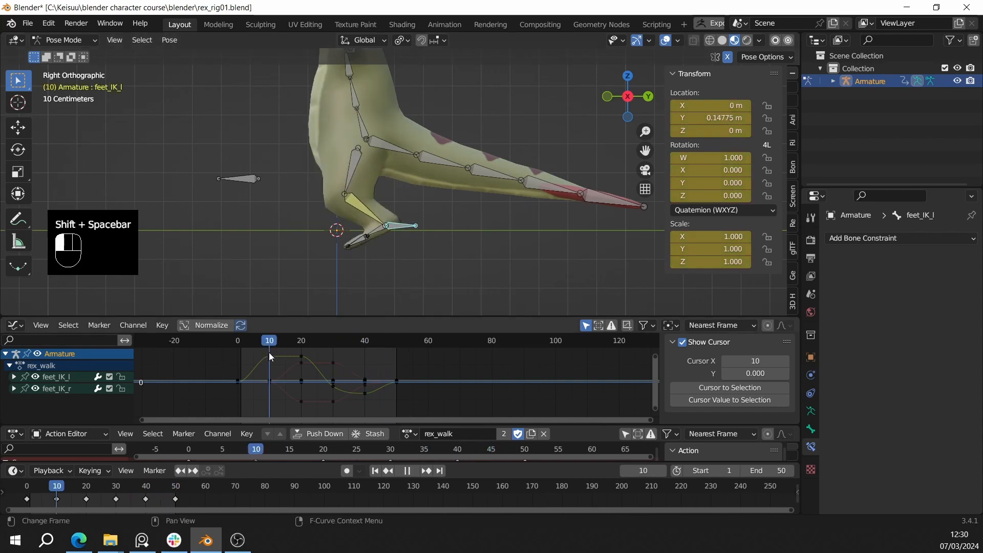
pyautogui.moveTo(484, 269); pyautogui.dragTo(382, 219, button='middle')
pyautogui.click(383, 219)
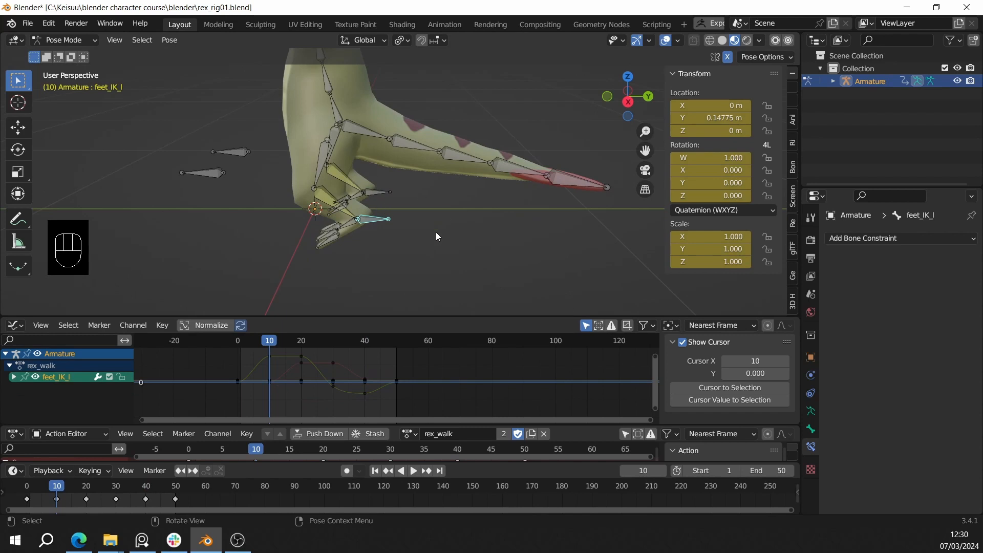
pyautogui.keyDown('shift'); pyautogui.click(377, 224); pyautogui.keyUp('shift')
pyautogui.moveTo(377, 223); pyautogui.dragTo(399, 226, button='middle')
pyautogui.click(393, 226)
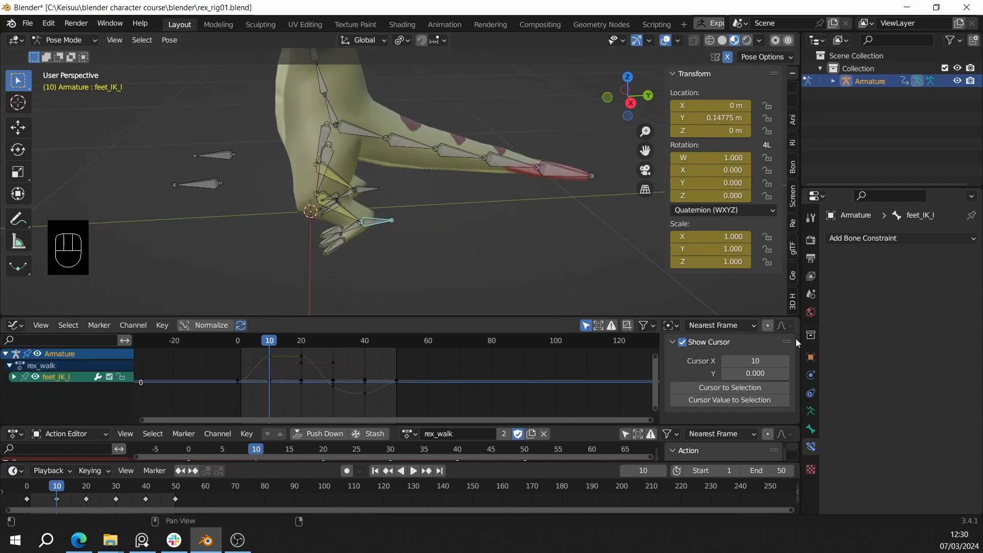
# Calculate the left foot IK bone's motion path with In Range display, Scene Frame Range and Heads as the bake location.
pyautogui.click(812, 412)
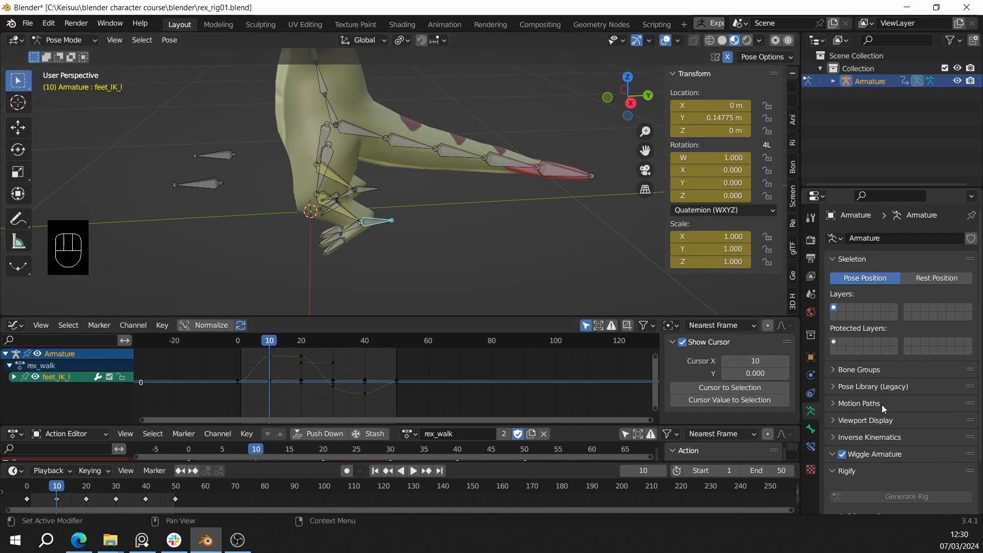
pyautogui.click(843, 402)
pyautogui.scroll(-3, 890, 343)
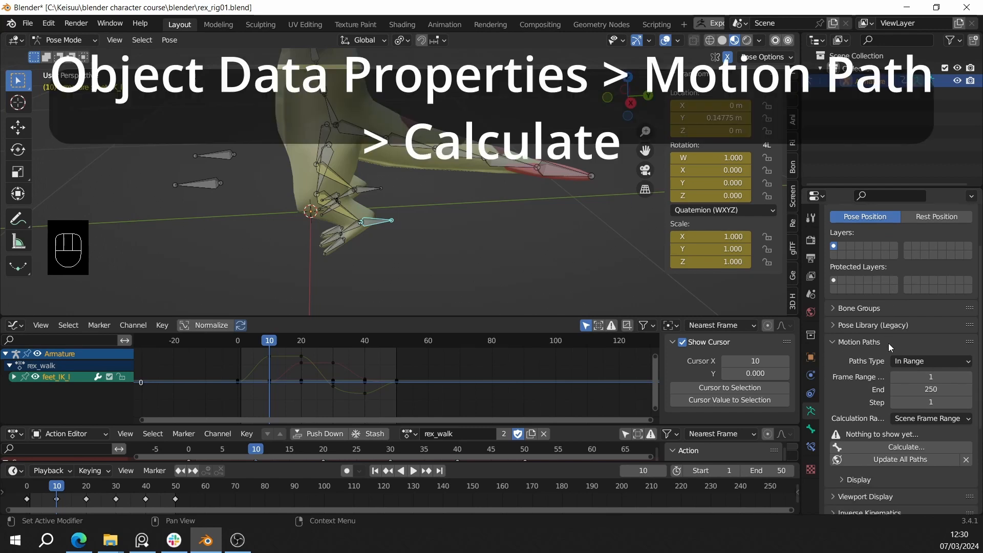
pyautogui.click(876, 446)
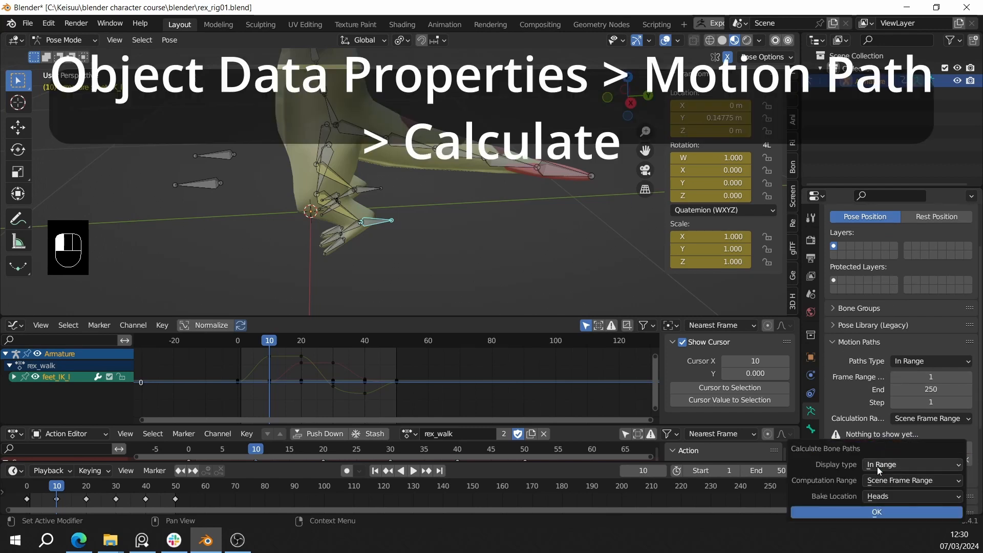
pyautogui.click(883, 508)
# Examine the shape of the left foot's motion path and its keyframe positions up close in the right orthographic view.
pyautogui.keyDown('alt'); pyautogui.moveTo(464, 221); pyautogui.dragTo(472, 200, button='middle'); pyautogui.keyUp('alt')
pyautogui.scroll(3, 407, 219)
pyautogui.scroll(3, 471, 201)
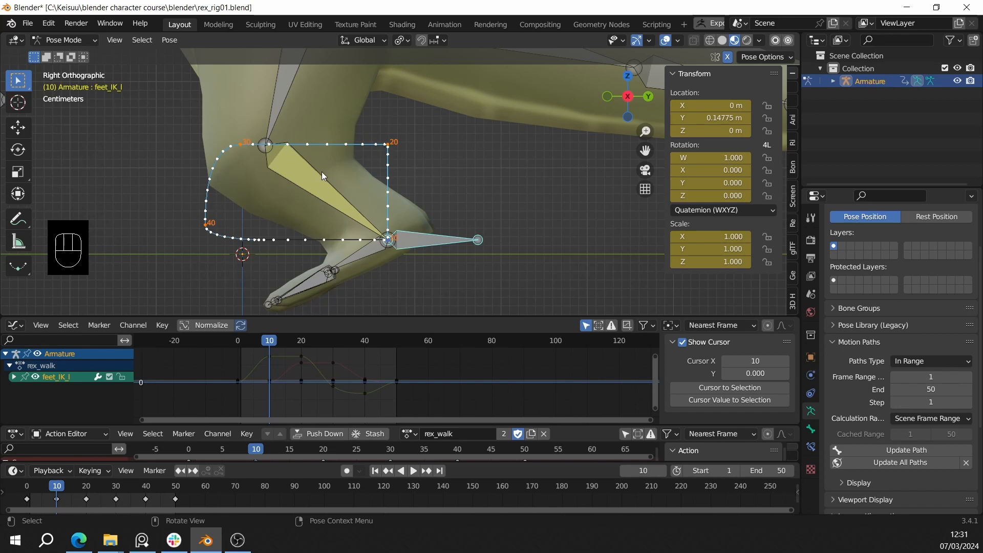
pyautogui.moveTo(347, 180); pyautogui.dragTo(350, 179, button='middle')
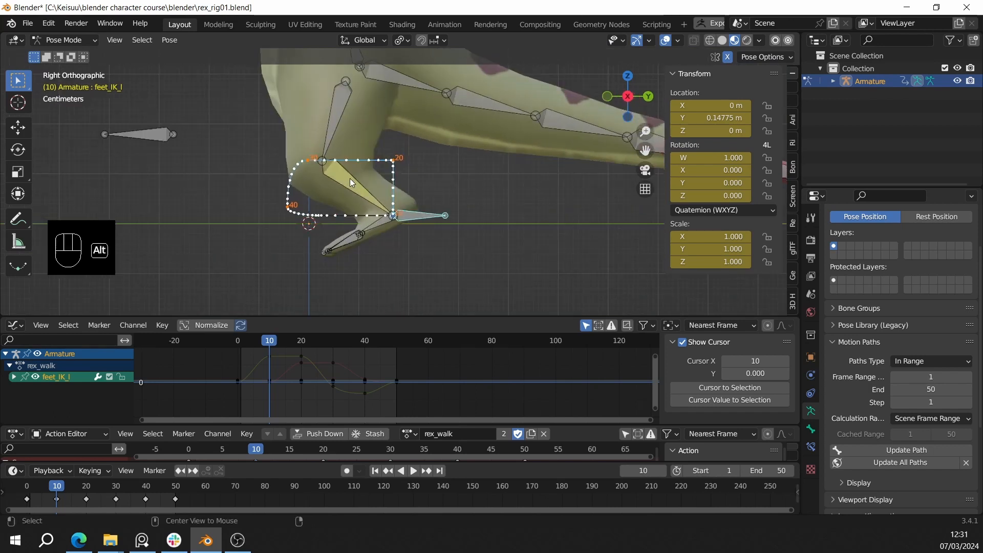
pyautogui.scroll(2, 358, 183)
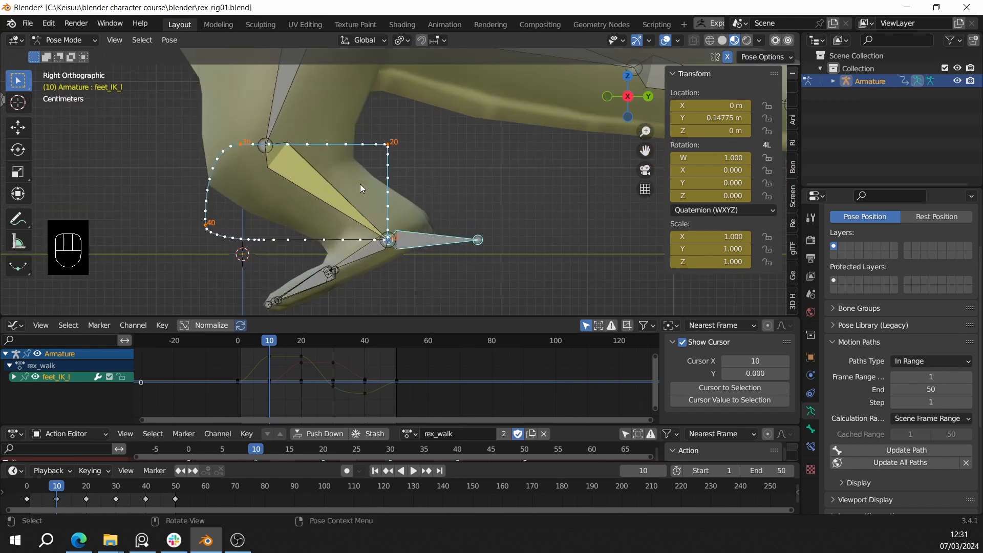
pyautogui.scroll(-2, 367, 158)
pyautogui.keyDown('shift'); pyautogui.moveTo(403, 165); pyautogui.dragTo(418, 151, button='middle'); pyautogui.keyUp('shift')
pyautogui.scroll(3, 423, 192)
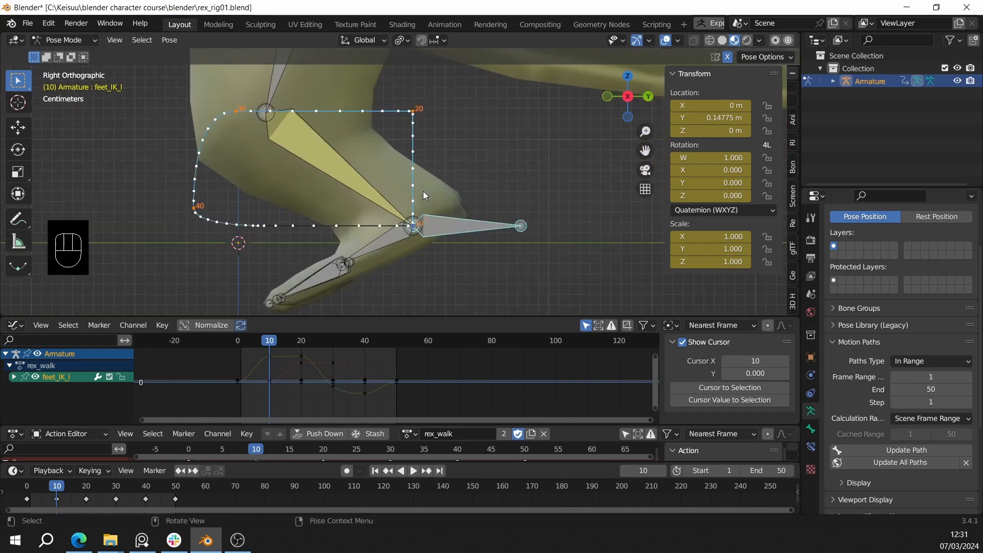
pyautogui.keyDown('shift'); pyautogui.moveTo(423, 191); pyautogui.dragTo(445, 256, button='middle'); pyautogui.keyUp('shift')
pyautogui.scroll(2, 434, 202)
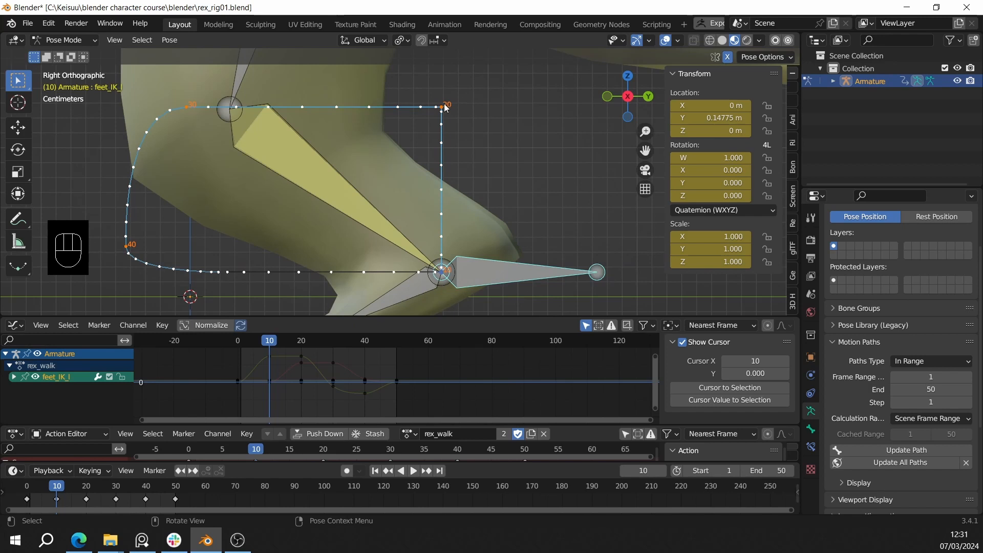
pyautogui.scroll(-2, 461, 134)
pyautogui.scroll(2, 460, 190)
pyautogui.scroll(-3, 459, 205)
# Select both foot IK bones and move them about -0.060 m along global Y at frame 10.
pyautogui.moveTo(458, 179); pyautogui.dragTo(501, 262)
pyautogui.scroll(1, 492, 240)
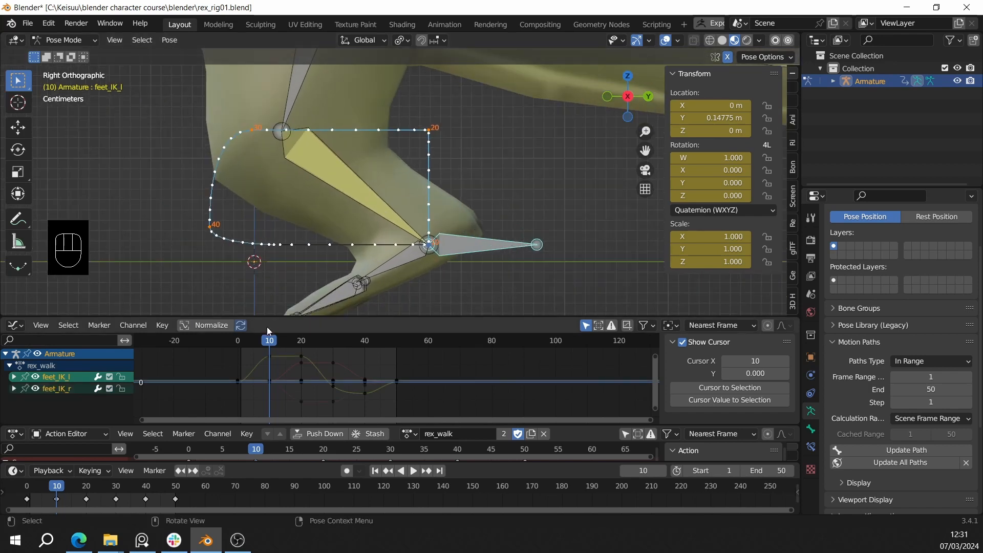
pyautogui.moveTo(266, 340)
pyautogui.mouseDown()
pyautogui.moveTo(241, 342)
pyautogui.moveTo(270, 346)
pyautogui.mouseUp()
pyautogui.moveTo(486, 197); pyautogui.dragTo(528, 283)
pyautogui.press('g')
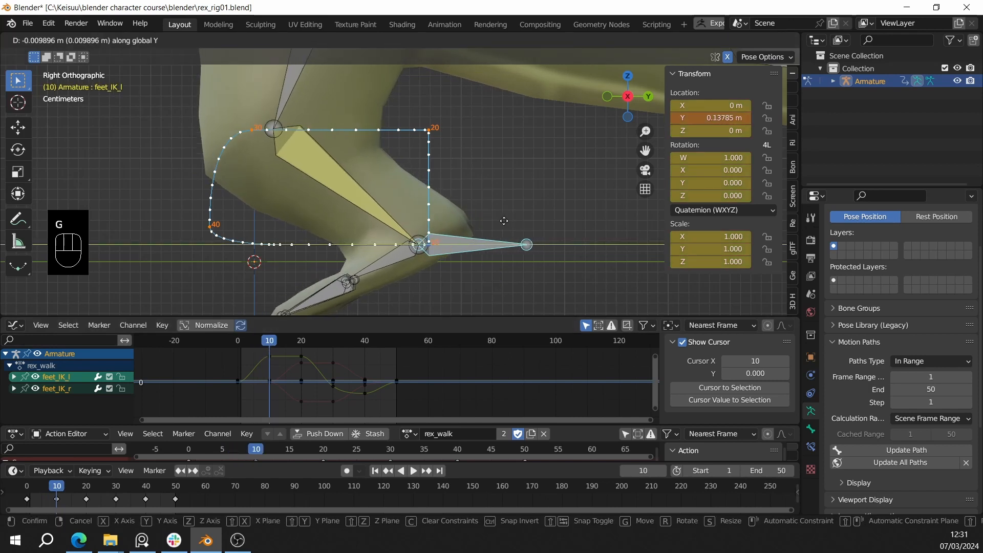
pyautogui.click(495, 231)
pyautogui.press('g')
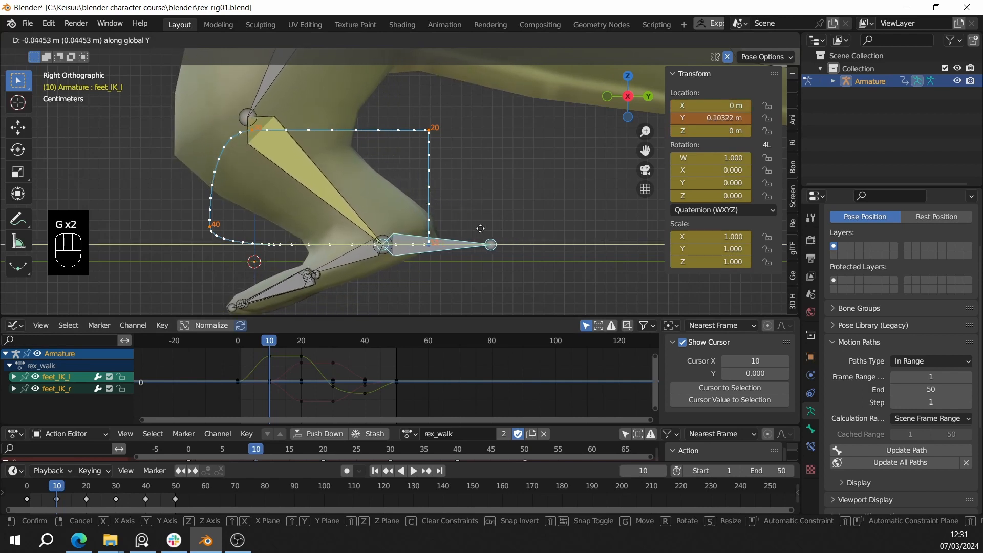
pyautogui.click(464, 232)
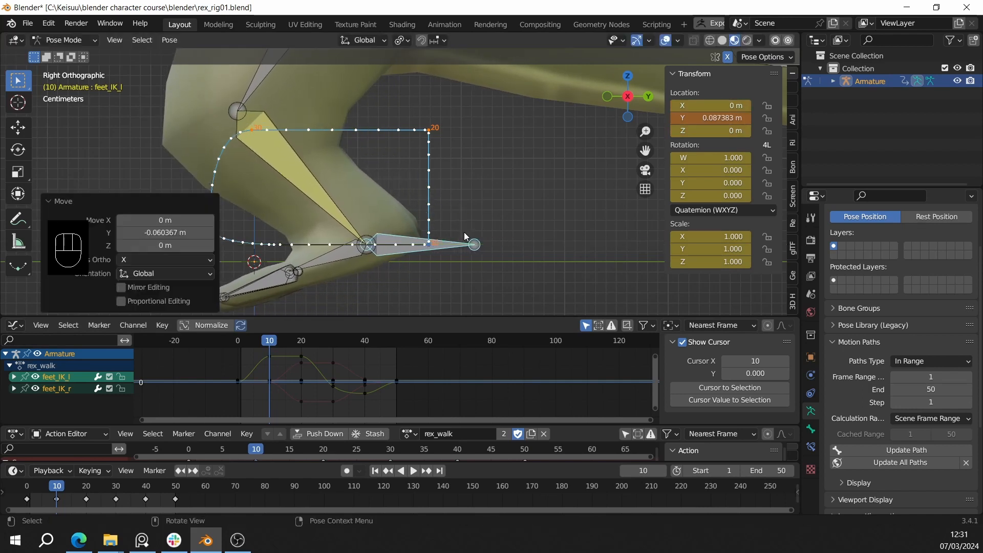
pyautogui.press('i')
pyautogui.click(482, 205)
pyautogui.moveTo(524, 189); pyautogui.dragTo(456, 225, button='middle')
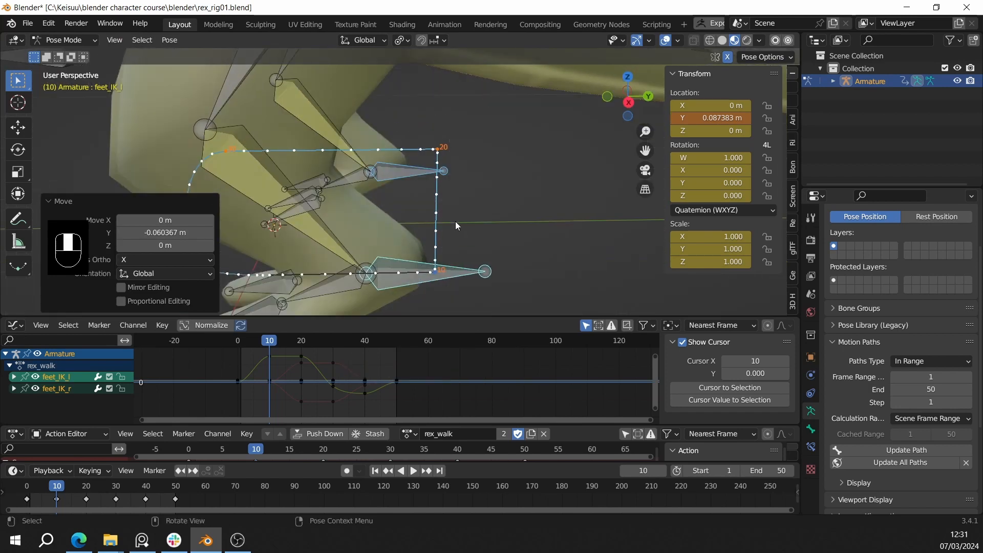
# Insert a Location, Rotation & Scale keyframe on both foot IK bones at frame 10 and update all motion paths.
pyautogui.keyDown('alt'); pyautogui.moveTo(429, 181); pyautogui.dragTo(462, 171, button='middle'); pyautogui.keyUp('alt')
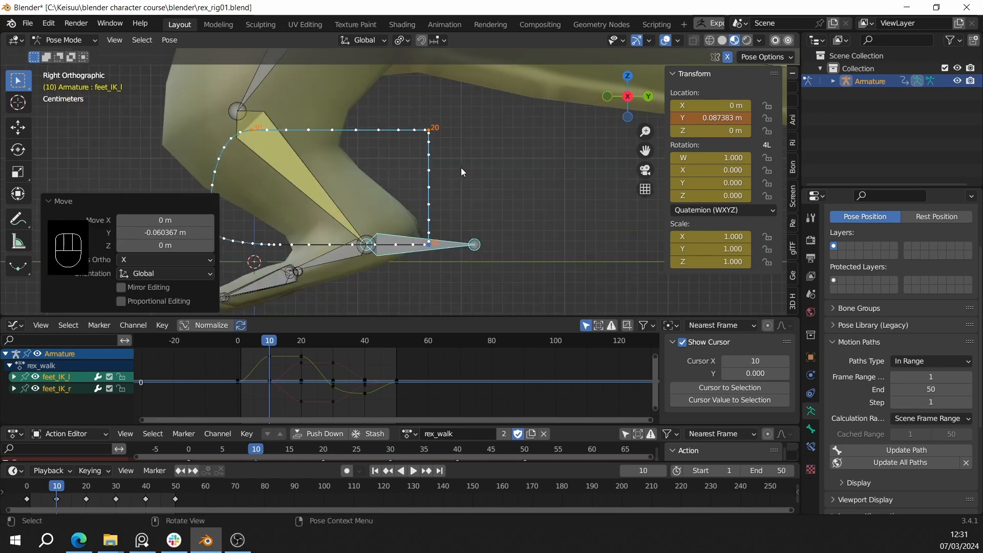
pyautogui.press('i')
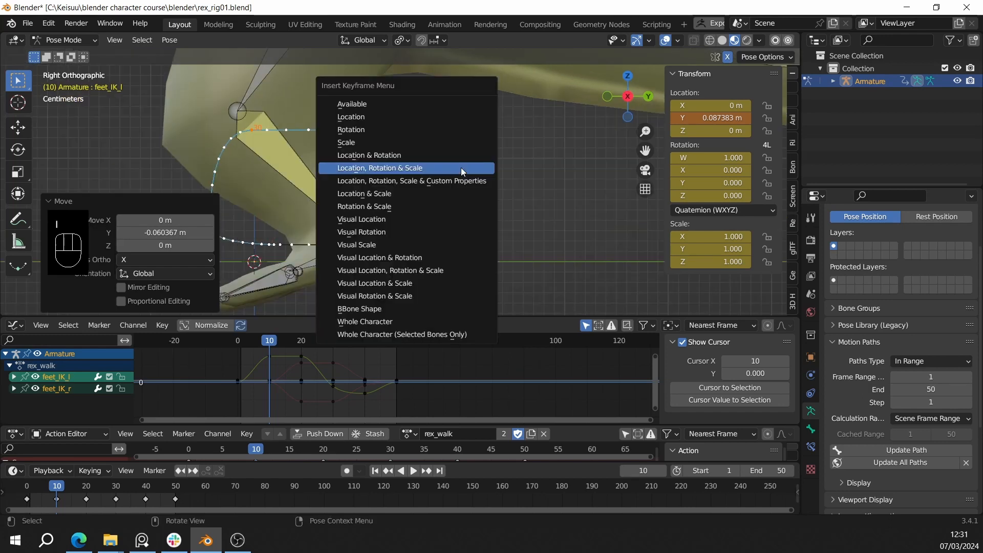
pyautogui.click(461, 168)
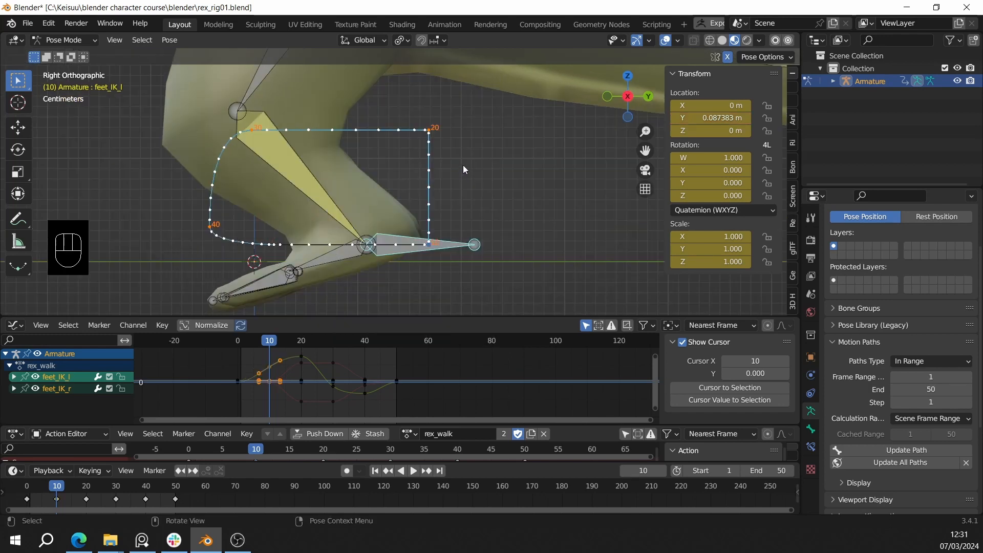
pyautogui.keyDown('alt'); pyautogui.moveTo(463, 165); pyautogui.dragTo(552, 227, button='middle'); pyautogui.keyUp('alt')
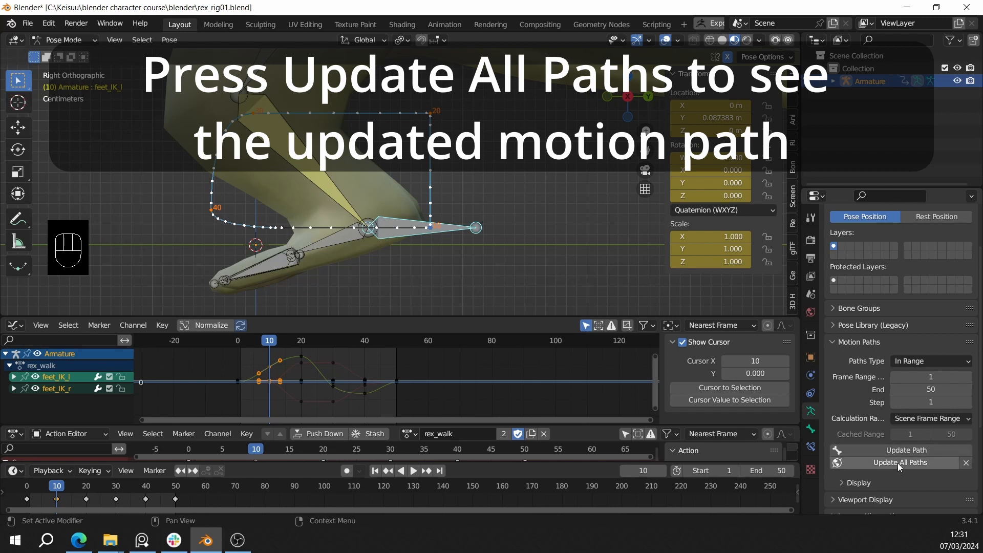
pyautogui.click(899, 464)
pyautogui.keyDown('alt'); pyautogui.moveTo(435, 165); pyautogui.dragTo(561, 165, button='middle'); pyautogui.keyUp('alt')
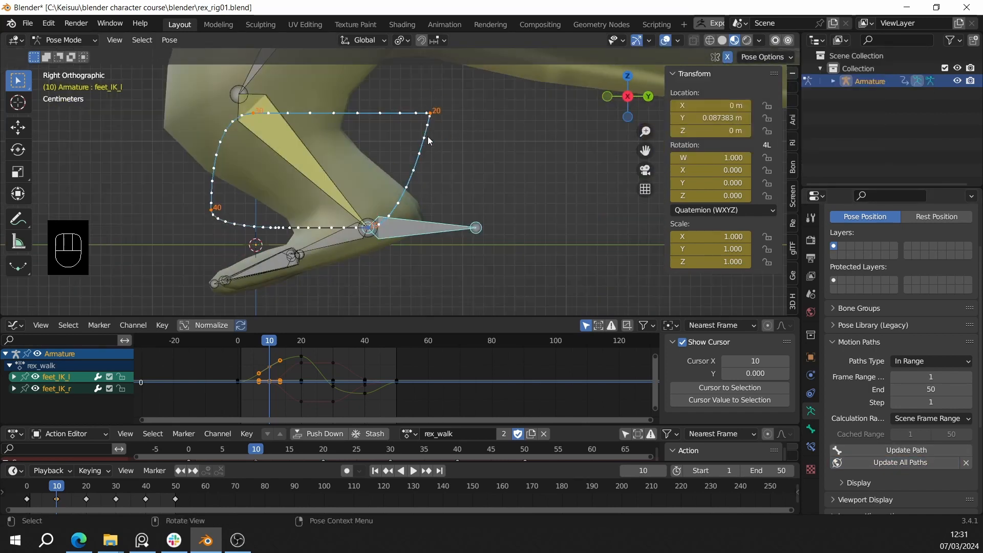
pyautogui.keyDown('shift'); pyautogui.moveTo(428, 141); pyautogui.dragTo(428, 162, button='middle'); pyautogui.keyUp('shift')
pyautogui.scroll(1, 435, 148)
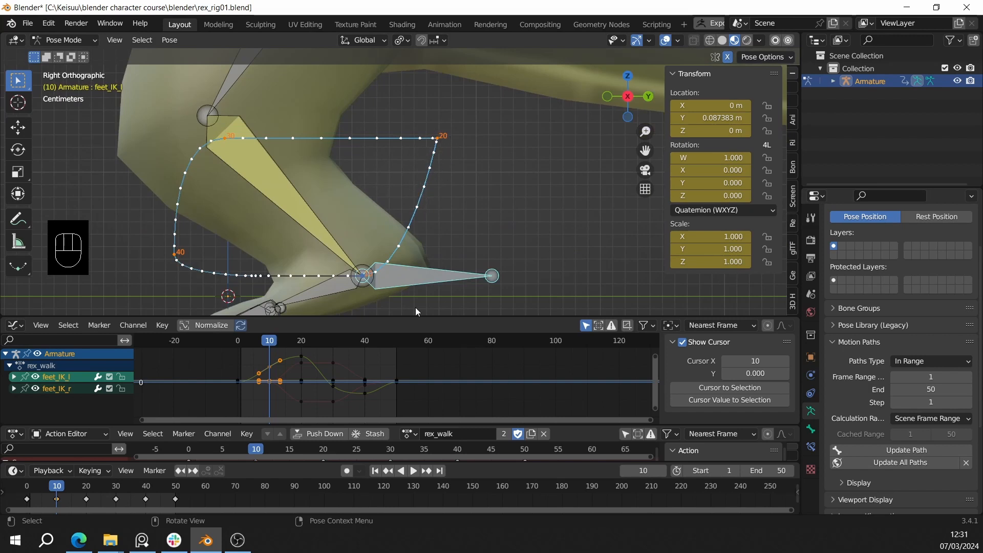
# At frame 20, move both foot IK bones to about X 0.083 m, Y 0.100 m, insert Location, Rotation & Scale keyframes and update all motion paths.
pyautogui.moveTo(273, 346); pyautogui.dragTo(301, 354)
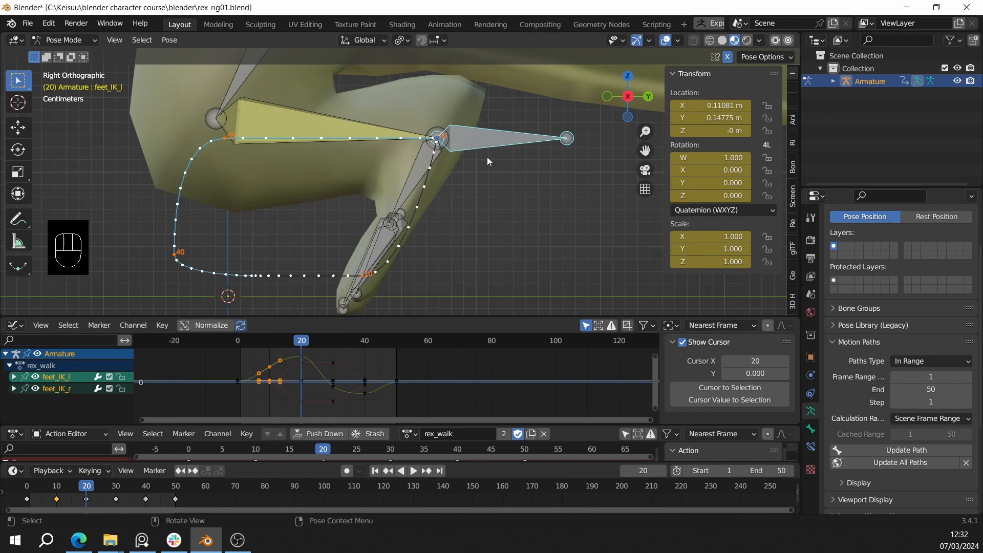
pyautogui.press('g')
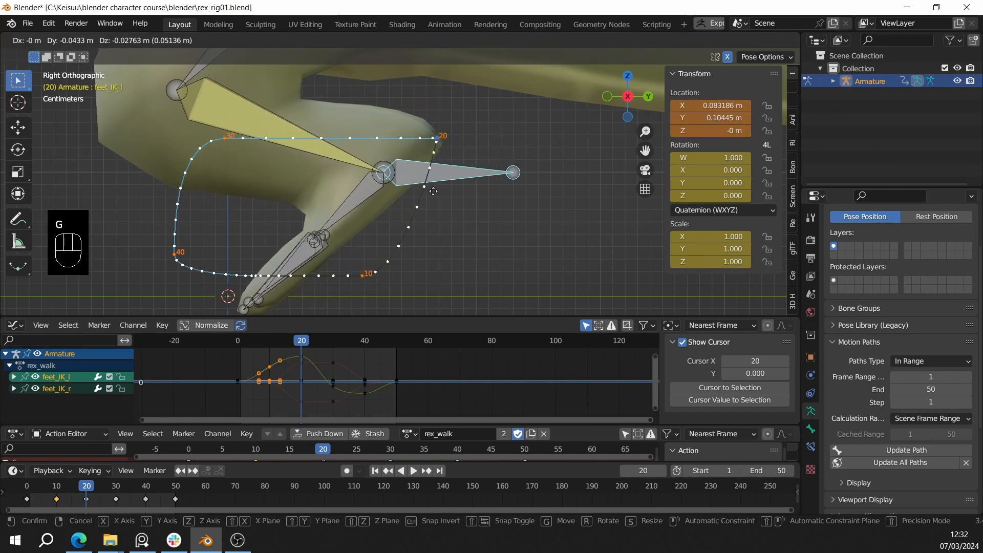
pyautogui.click(428, 191)
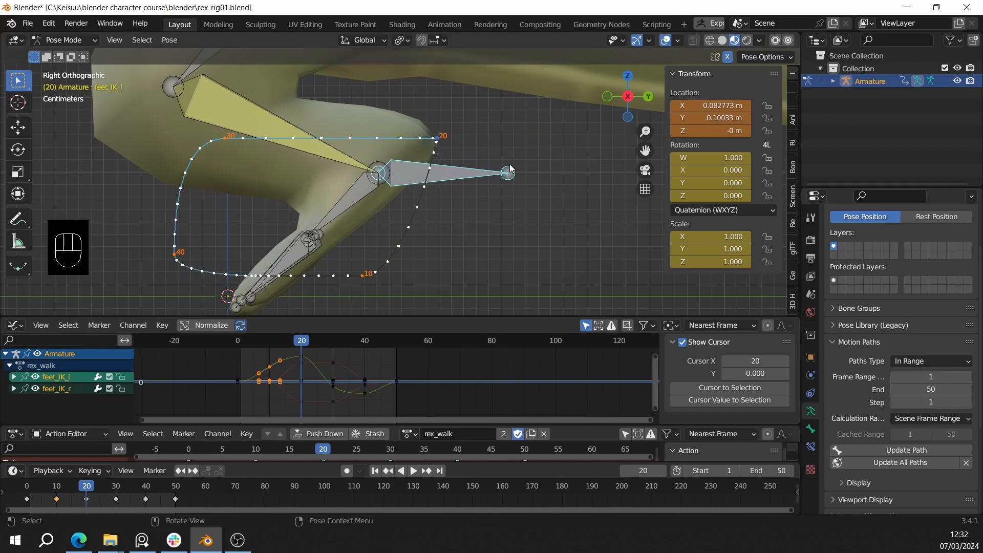
pyautogui.press('i')
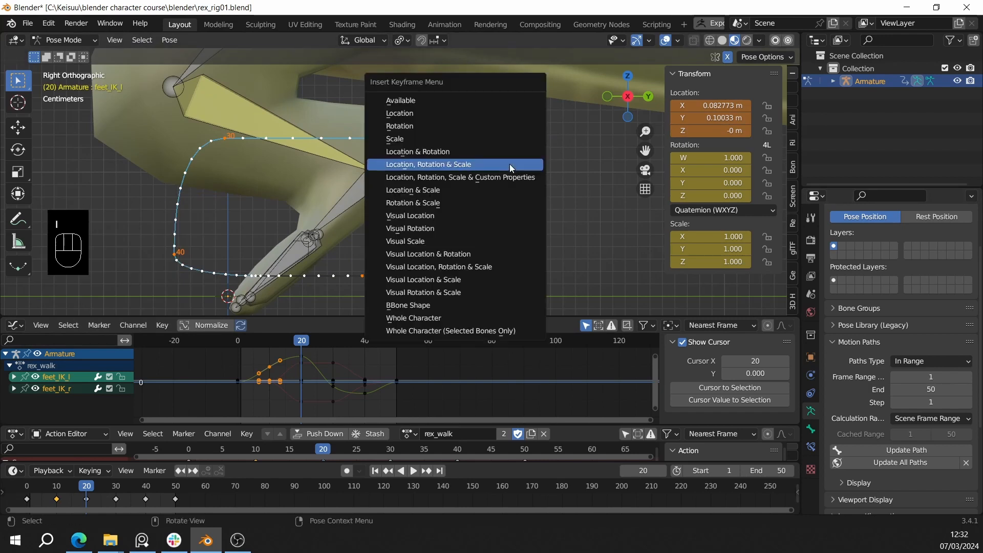
pyautogui.click(509, 169)
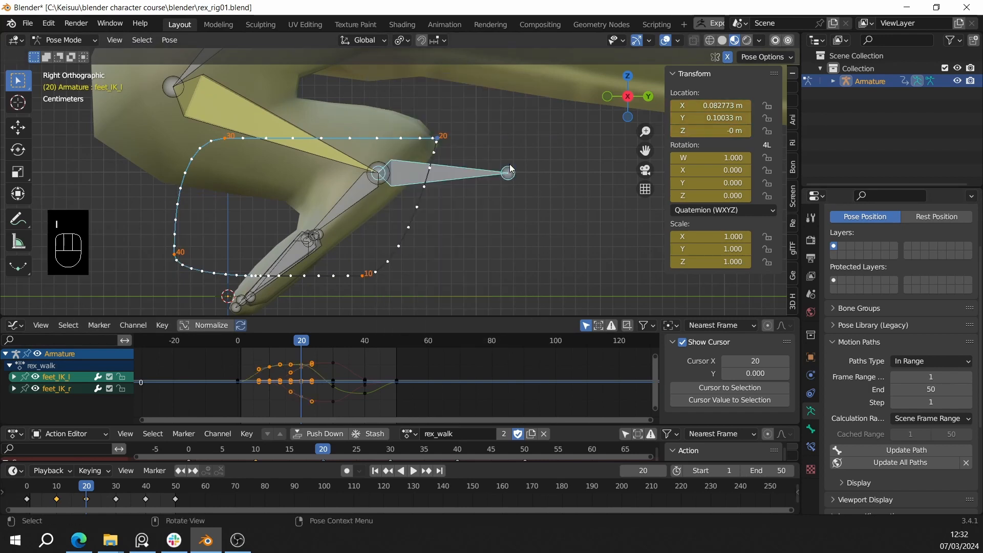
pyautogui.click(904, 463)
# Play the walk and examine how the left foot follows its updated motion path in the right orthographic view.
pyautogui.keyDown('shift'); pyautogui.moveTo(458, 209); pyautogui.dragTo(434, 198, button='middle'); pyautogui.keyUp('shift')
pyautogui.hotkey('shift', 'space')
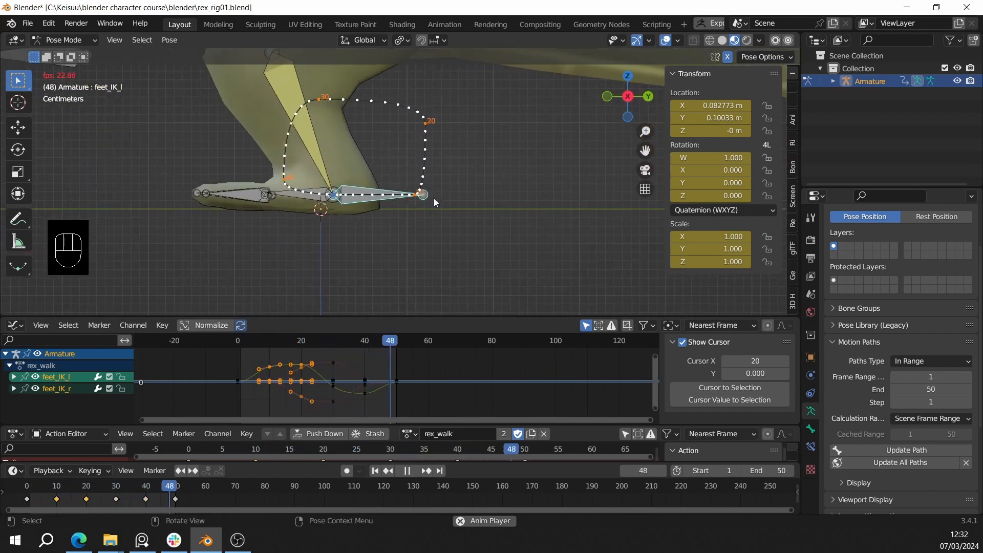
pyautogui.scroll(3, 435, 198)
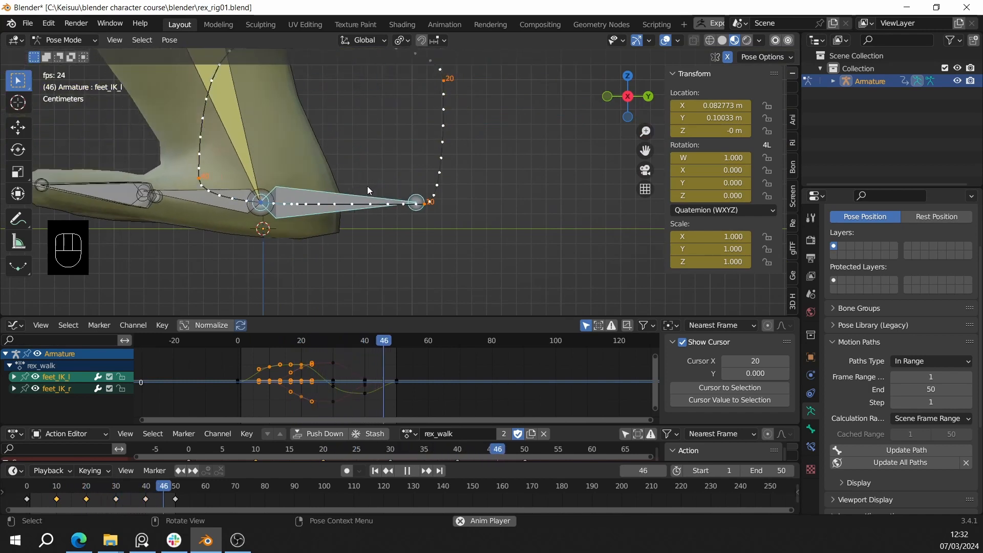
pyautogui.scroll(-3, 330, 161)
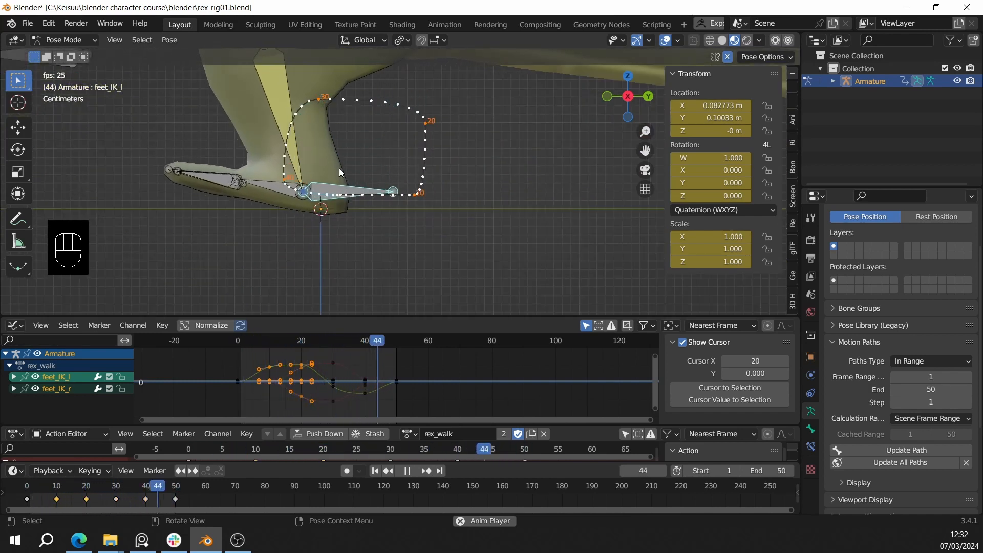
pyautogui.scroll(2, 349, 170)
pyautogui.keyDown('shift'); pyautogui.moveTo(379, 149); pyautogui.dragTo(383, 199, button='middle'); pyautogui.keyUp('shift')
pyautogui.scroll(-3, 384, 199)
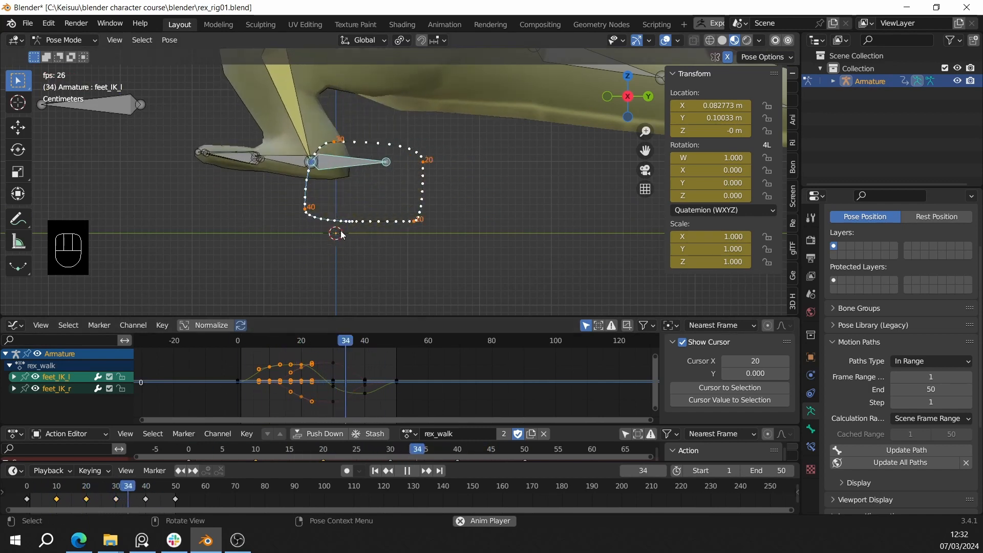
pyautogui.hotkey('shift', 'space')
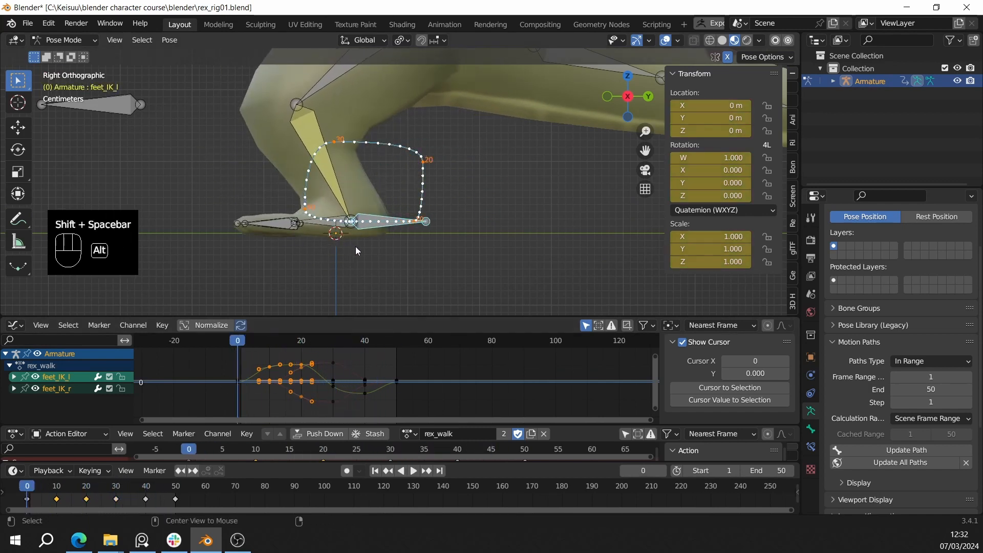
# At frame 0, move both foot IK bones about 0.017 m along global Y and insert keyframes for them.
pyautogui.scroll(2, 357, 251)
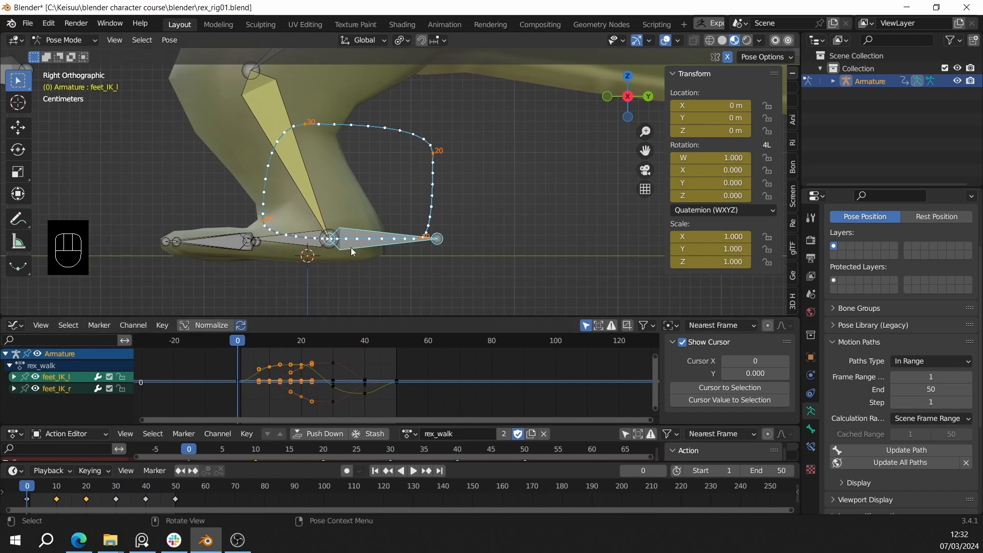
pyautogui.moveTo(359, 185); pyautogui.dragTo(391, 282)
pyautogui.press('g')
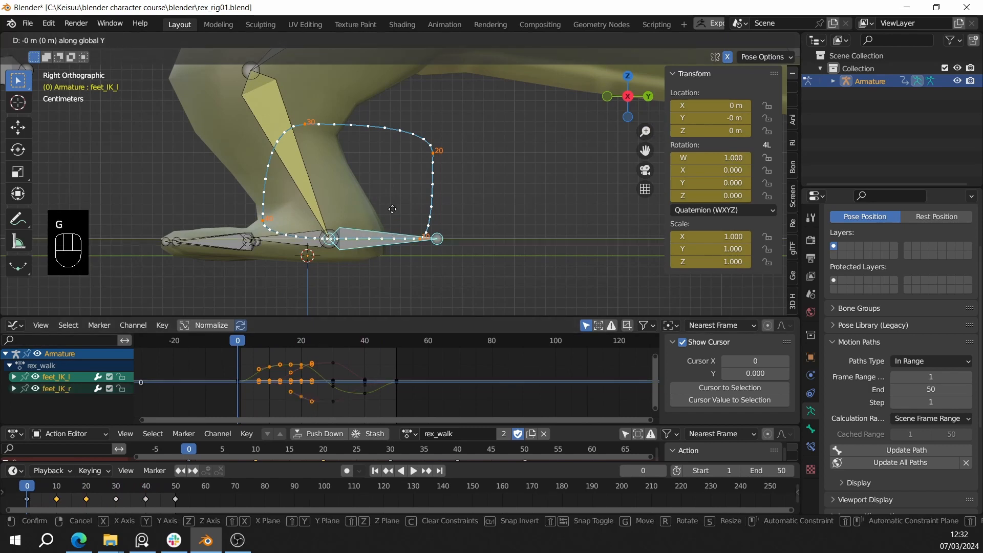
pyautogui.press('y')
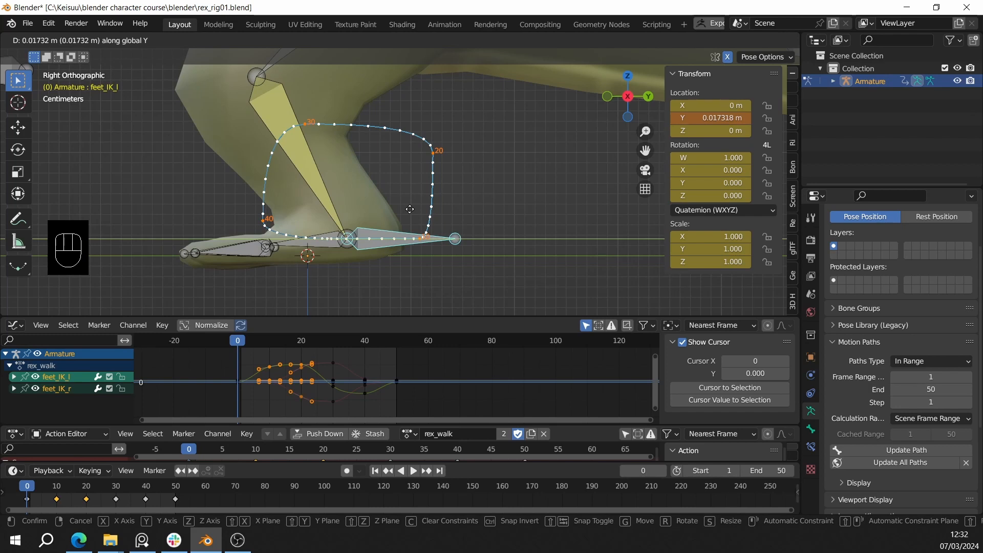
pyautogui.click(409, 209)
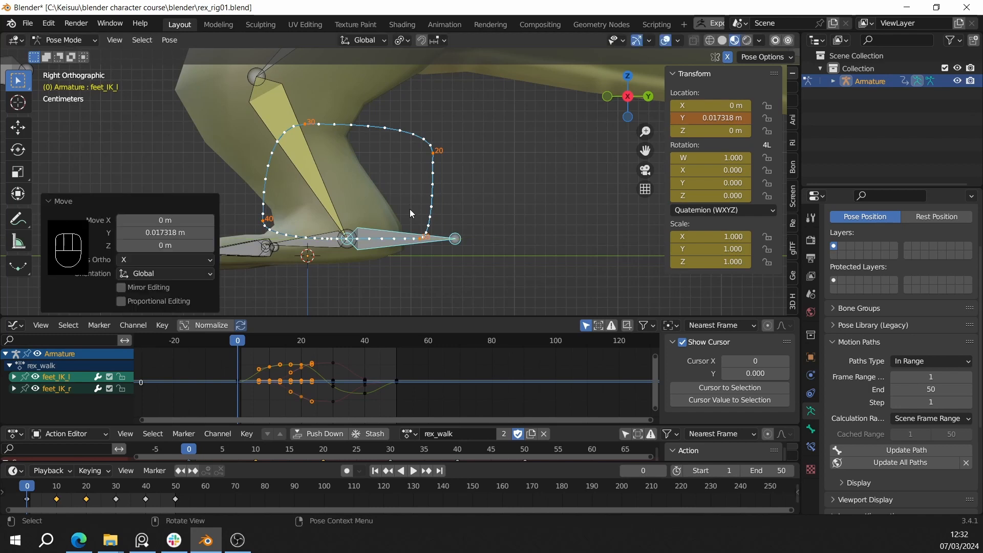
pyautogui.press('i')
pyautogui.click(352, 216)
# Duplicate the foot IK keyframes from frame 0 onto frame 50 in the Graph Editor and update all motion paths.
pyautogui.click(251, 404)
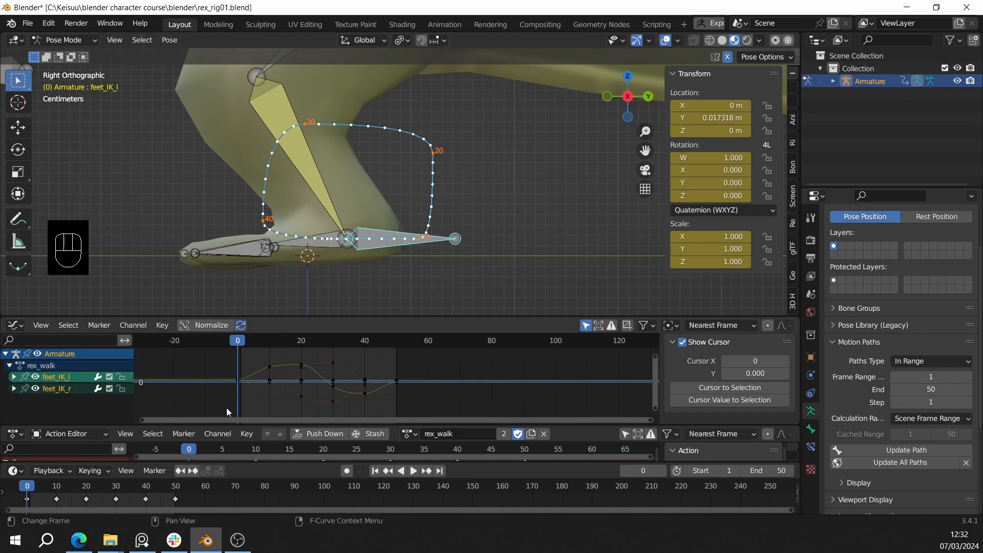
pyautogui.press('b')
pyautogui.moveTo(226, 355); pyautogui.dragTo(227, 355)
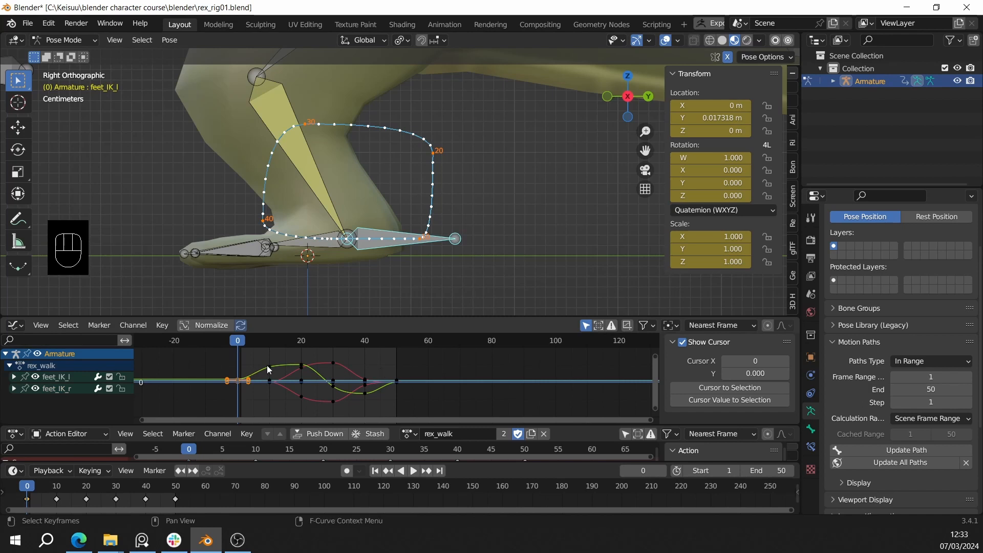
pyautogui.press('shift')
pyautogui.press('shift')
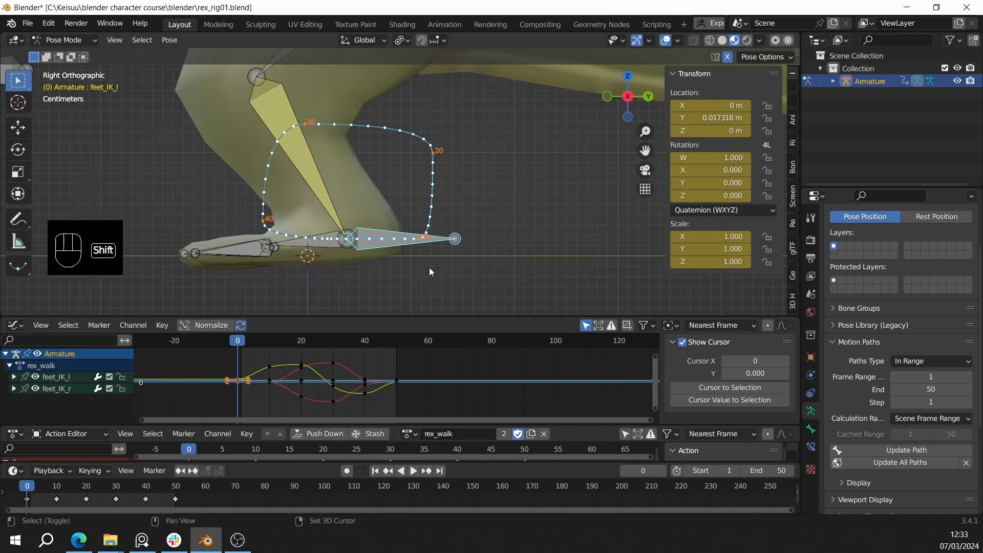
pyautogui.hotkey('shift', 'space')
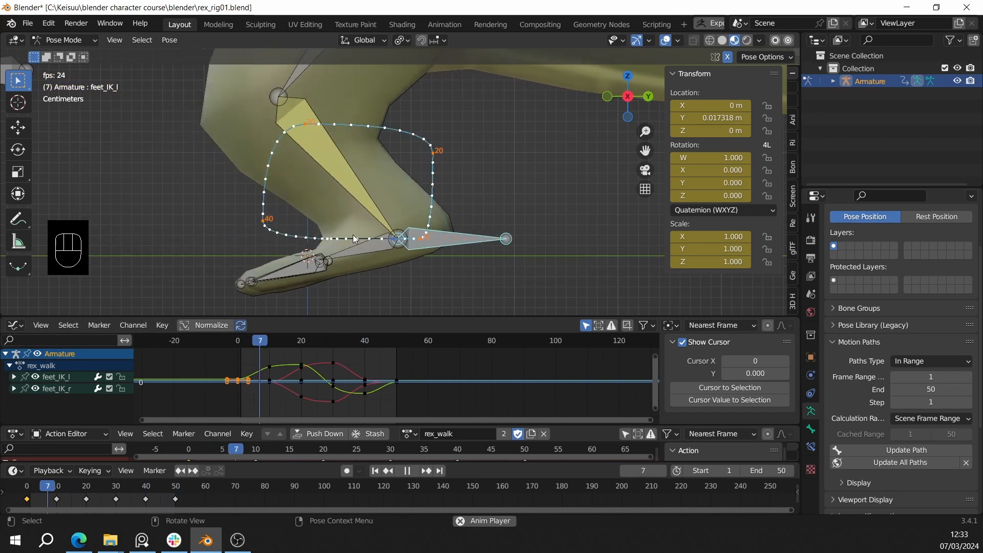
pyautogui.hotkey('shift', 'space')
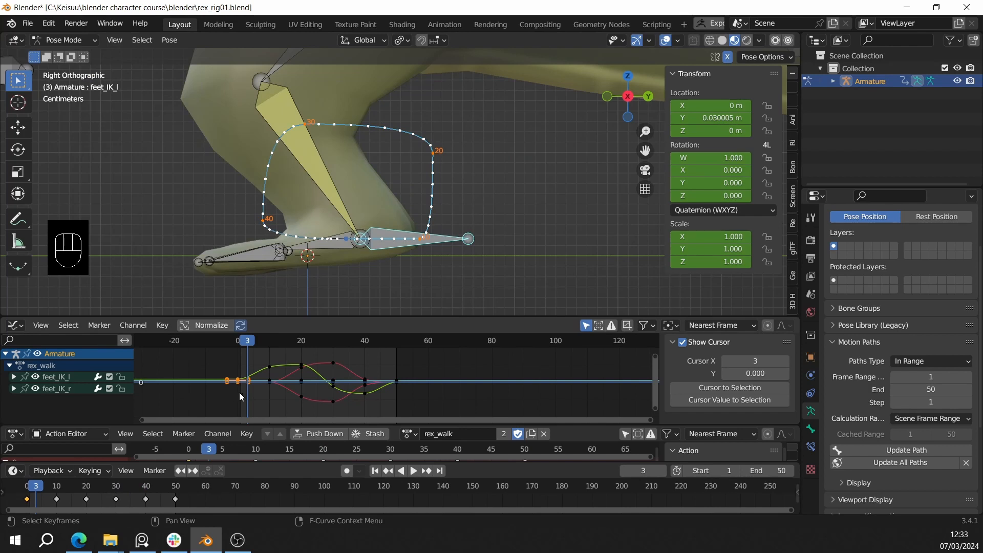
pyautogui.hotkey('shift', 'd')
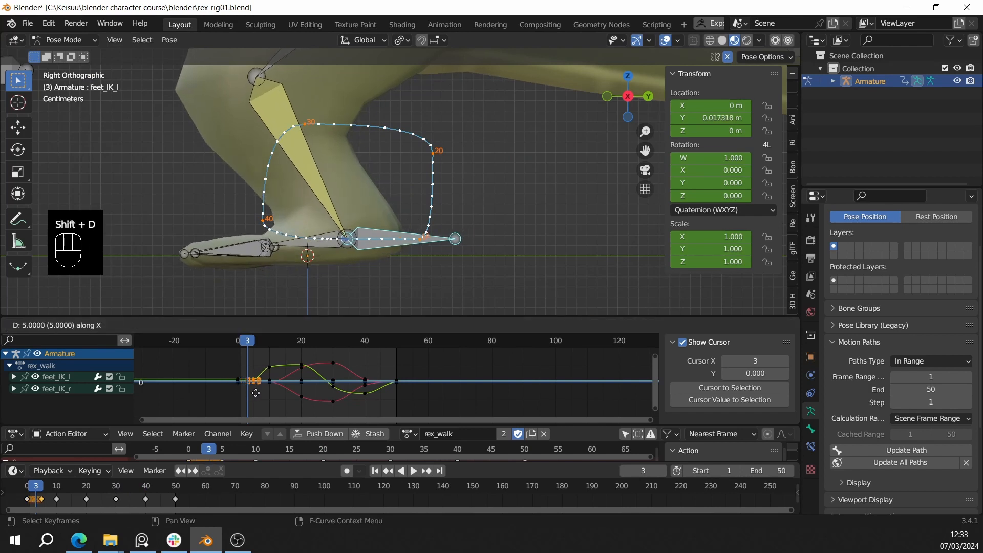
pyautogui.click(400, 394)
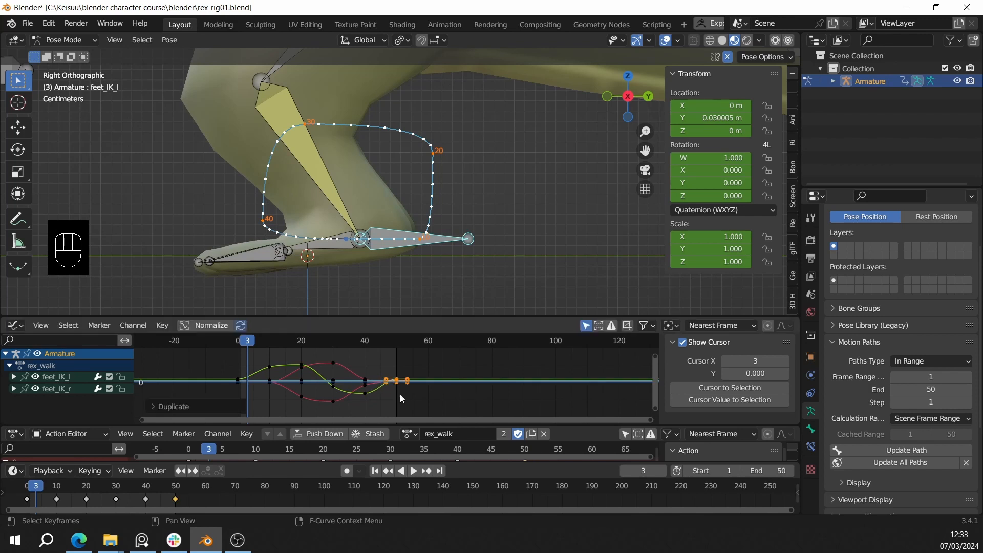
pyautogui.click(384, 360)
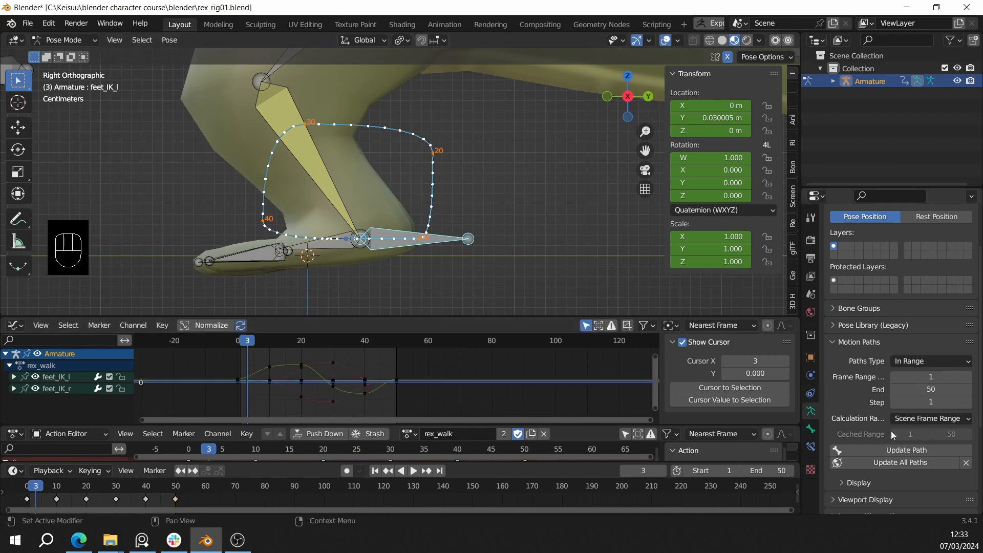
pyautogui.click(901, 463)
# Play the walk loop and inspect the feet and the left foot's motion path from several angles and up close.
pyautogui.hotkey('shift', 'space')
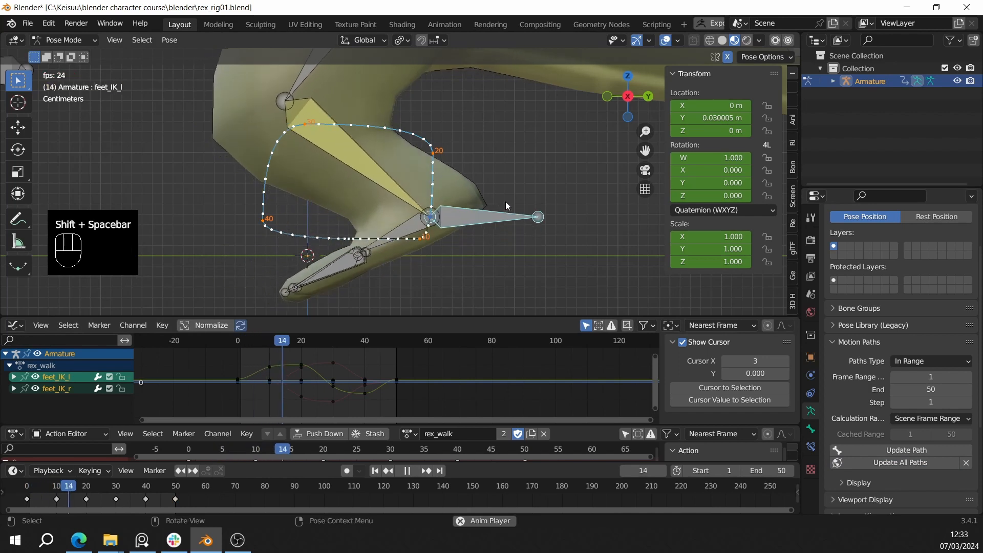
pyautogui.keyDown('alt'); pyautogui.moveTo(462, 197); pyautogui.dragTo(740, 211); pyautogui.keyUp('alt')
pyautogui.keyDown('shift'); pyautogui.moveTo(506, 229); pyautogui.dragTo(462, 253, button='middle'); pyautogui.keyUp('shift')
pyautogui.moveTo(462, 253); pyautogui.dragTo(672, 259, button='middle')
pyautogui.keyDown('alt'); pyautogui.moveTo(589, 254); pyautogui.dragTo(436, 224, button='middle'); pyautogui.keyUp('alt')
pyautogui.scroll(3, 504, 220)
pyautogui.scroll(-4, 504, 220)
pyautogui.scroll(4, 436, 224)
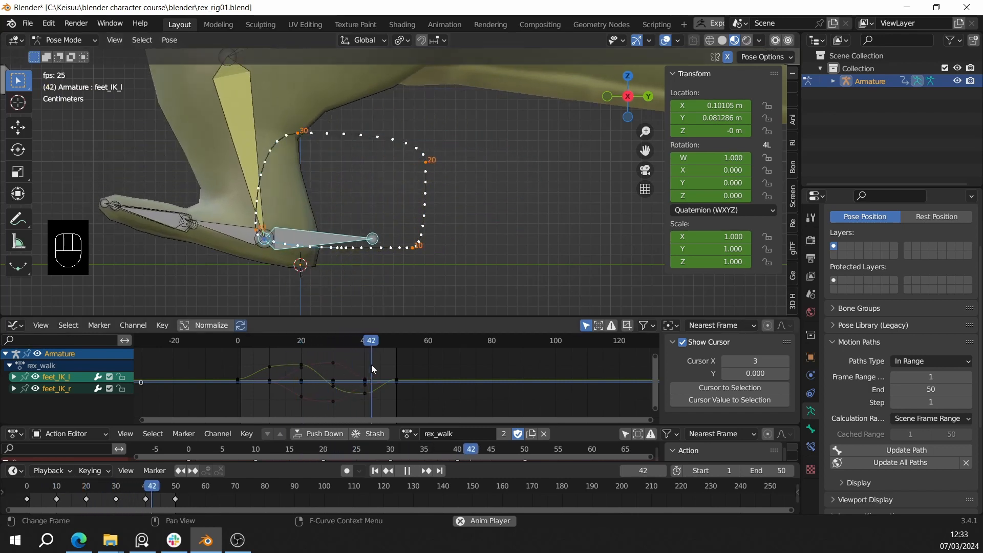
pyautogui.hotkey('shift', 'space')
# Select the foot IK keyframes at frames 0 and 50 in the Graph Editor and try to scale them.
pyautogui.moveTo(412, 401); pyautogui.dragTo(387, 346)
pyautogui.moveTo(413, 399); pyautogui.dragTo(383, 350)
pyautogui.keyDown('shift'); pyautogui.moveTo(243, 397); pyautogui.dragTo(228, 362); pyautogui.keyUp('shift')
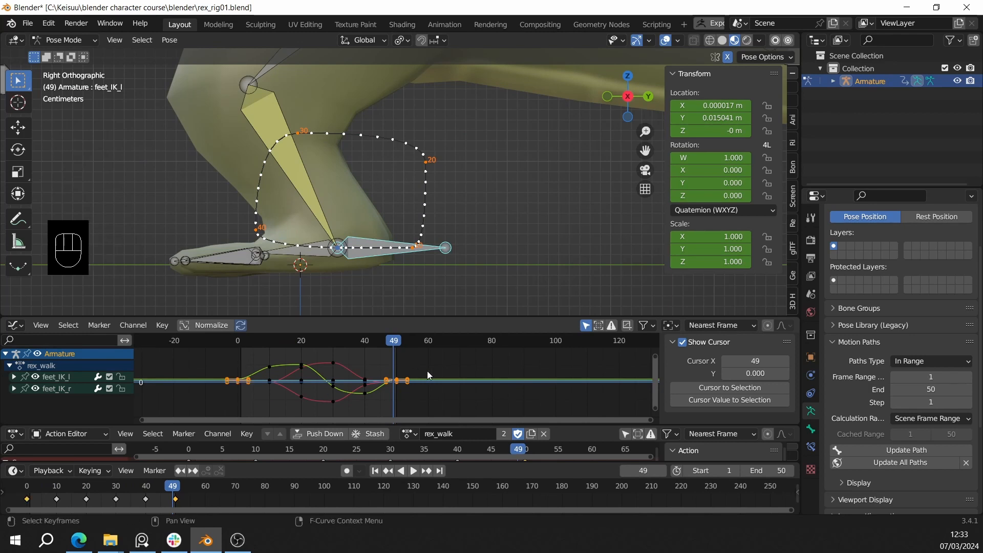
pyautogui.press('s')
pyautogui.rightClick(478, 374)
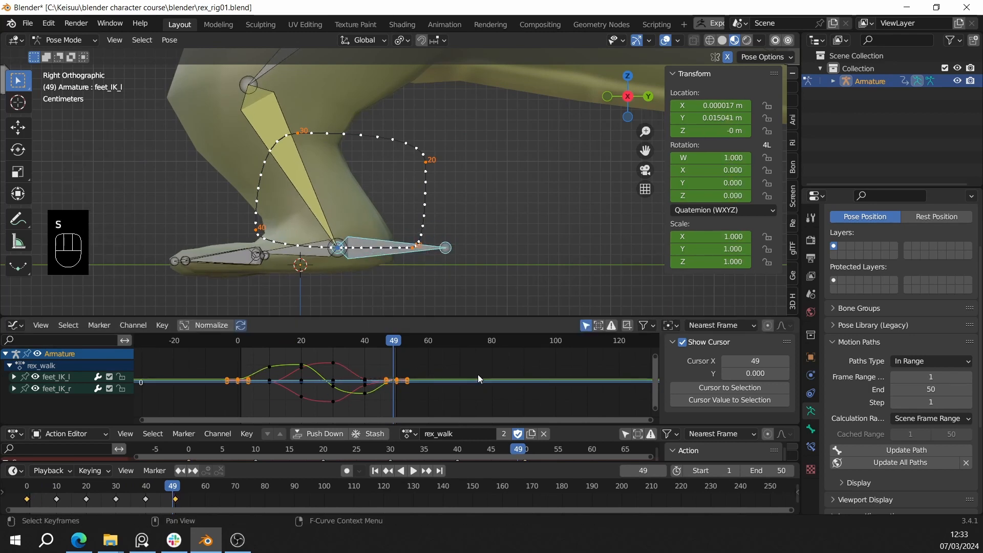
pyautogui.press('.')
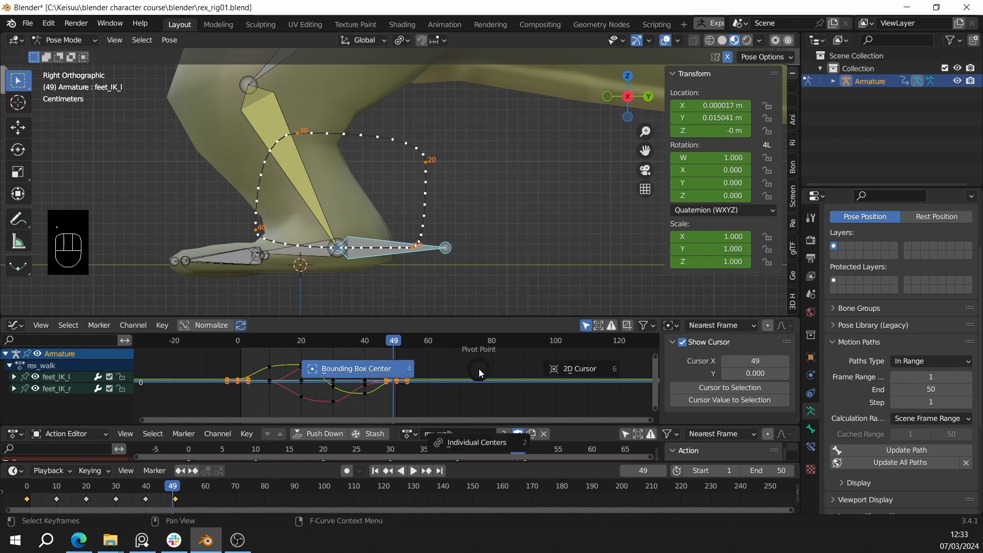
pyautogui.click(357, 375)
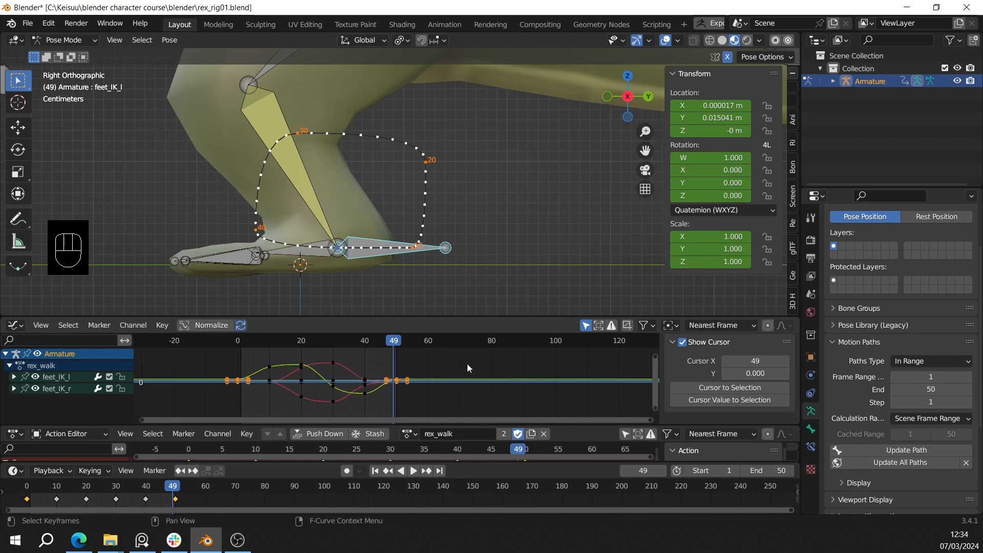
pyautogui.press('.')
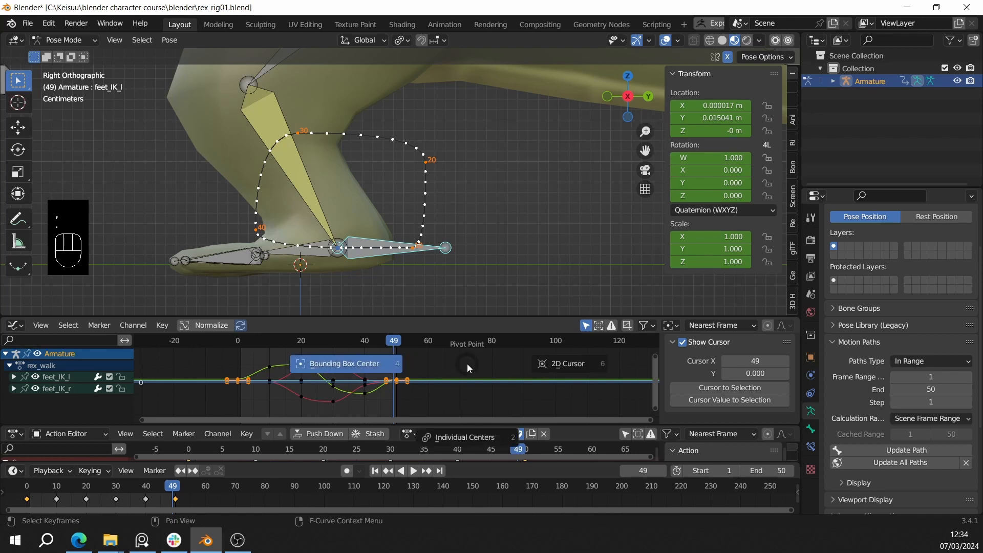
pyautogui.click(486, 450)
pyautogui.press('s')
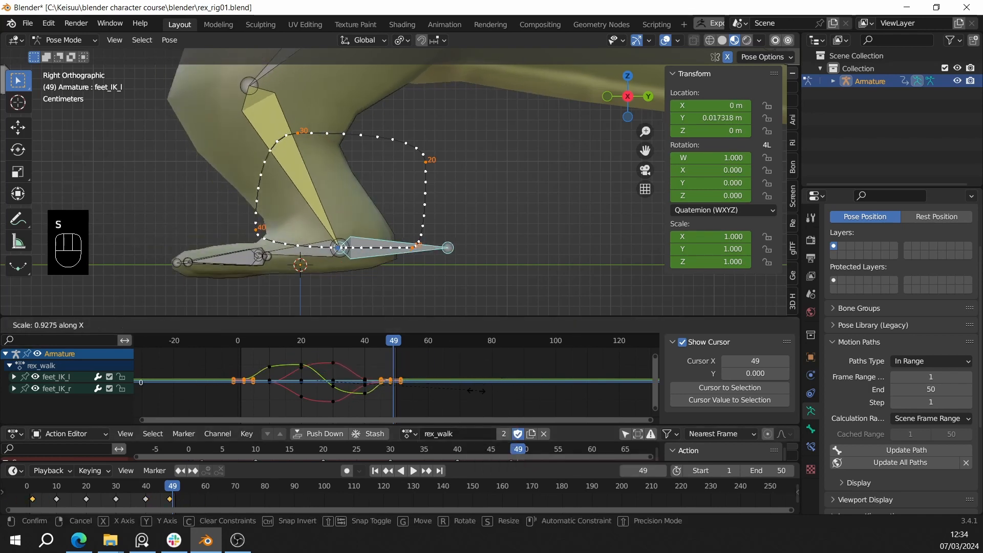
pyautogui.click(516, 392)
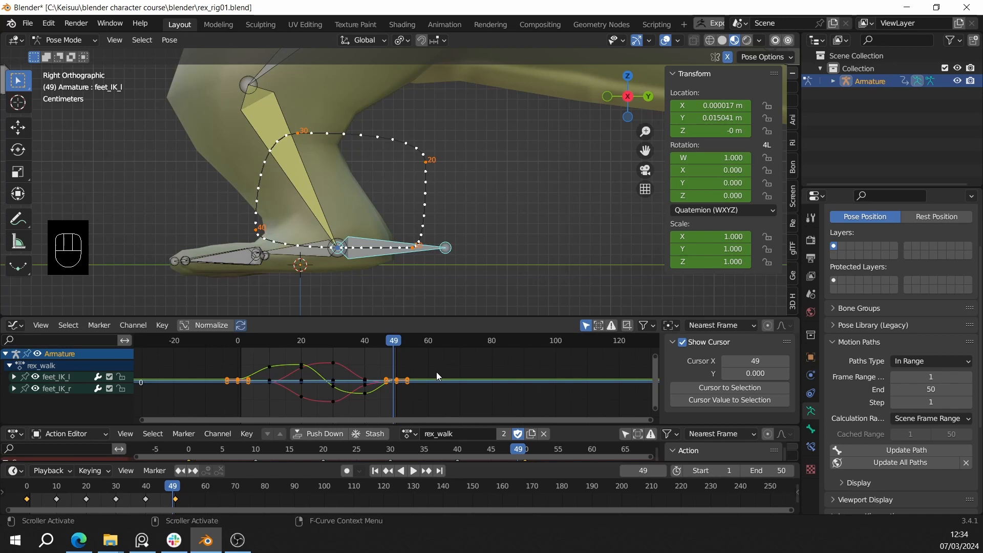
# Set the Graph Editor pivot to Individual Centers, shorten the selected keyframes' handles by scaling them along X, and update all motion paths.
pyautogui.press('.')
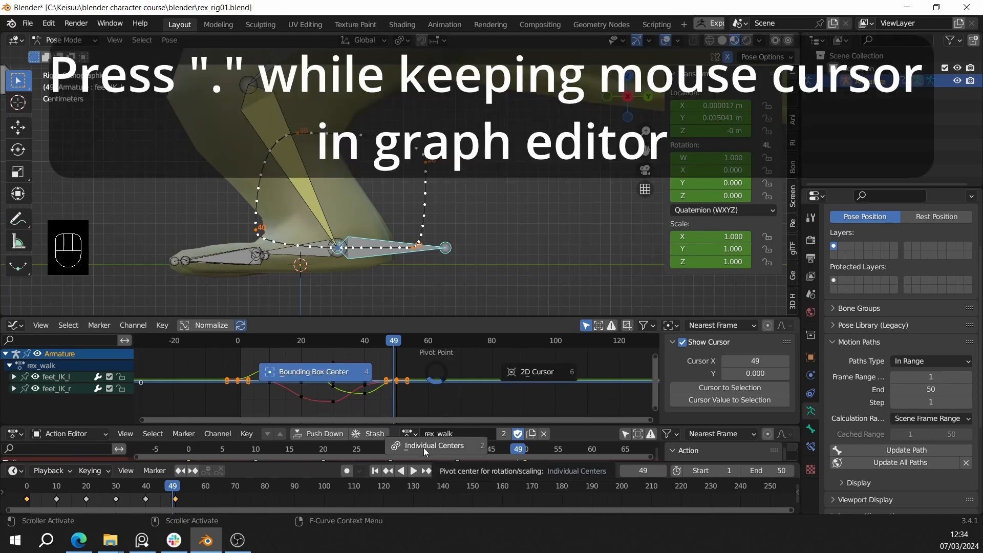
pyautogui.click(448, 447)
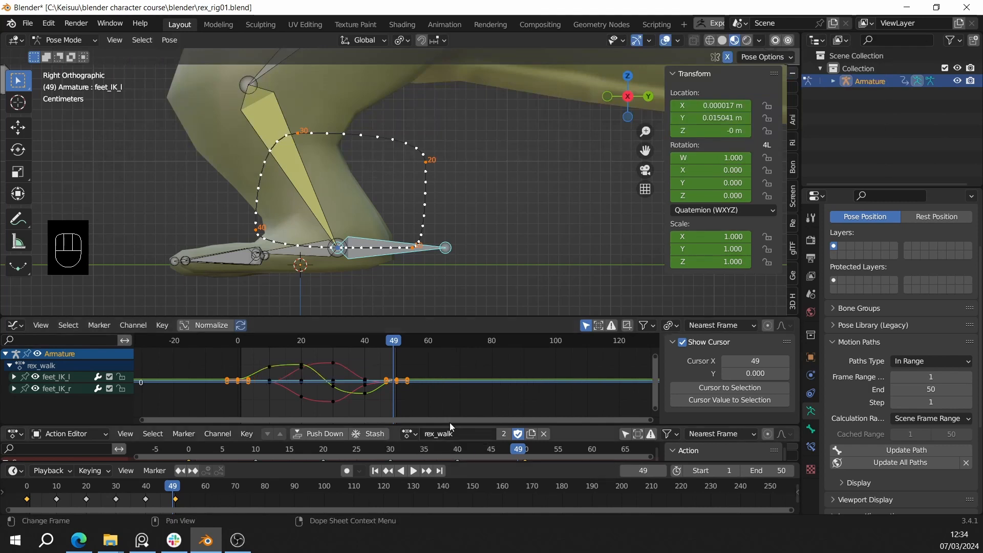
pyautogui.scroll(2, 486, 378)
pyautogui.press('s')
pyautogui.rightClick(496, 378)
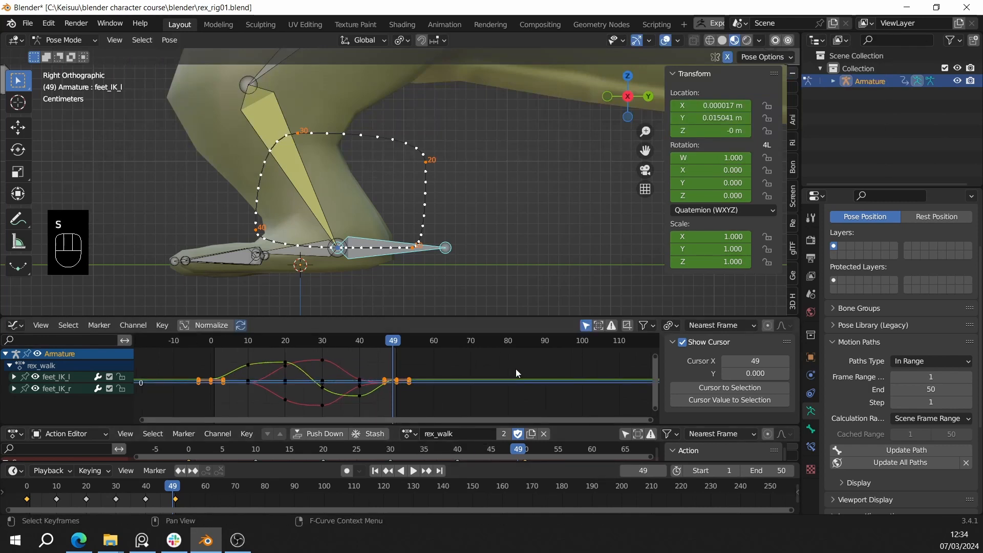
pyautogui.press('s')
pyautogui.press('x')
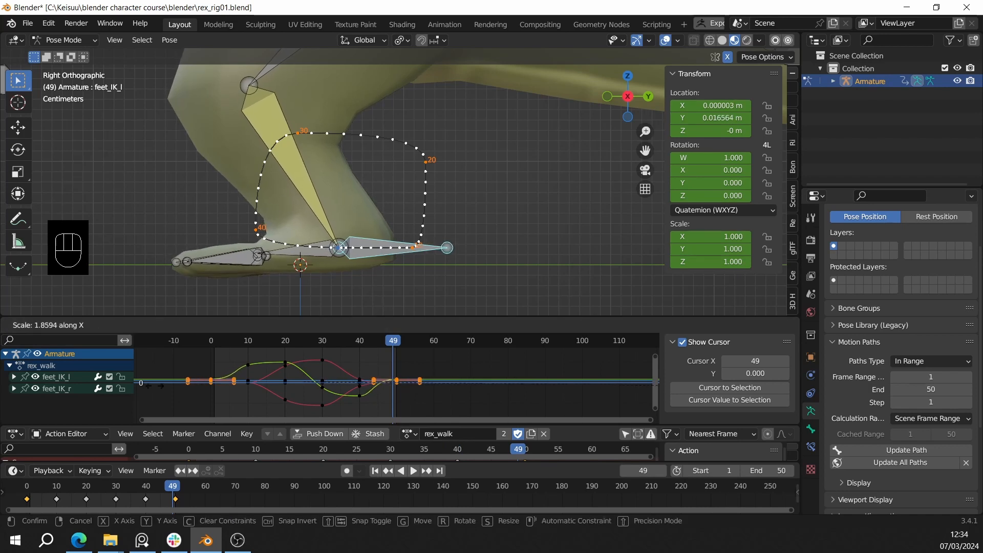
pyautogui.press('s')
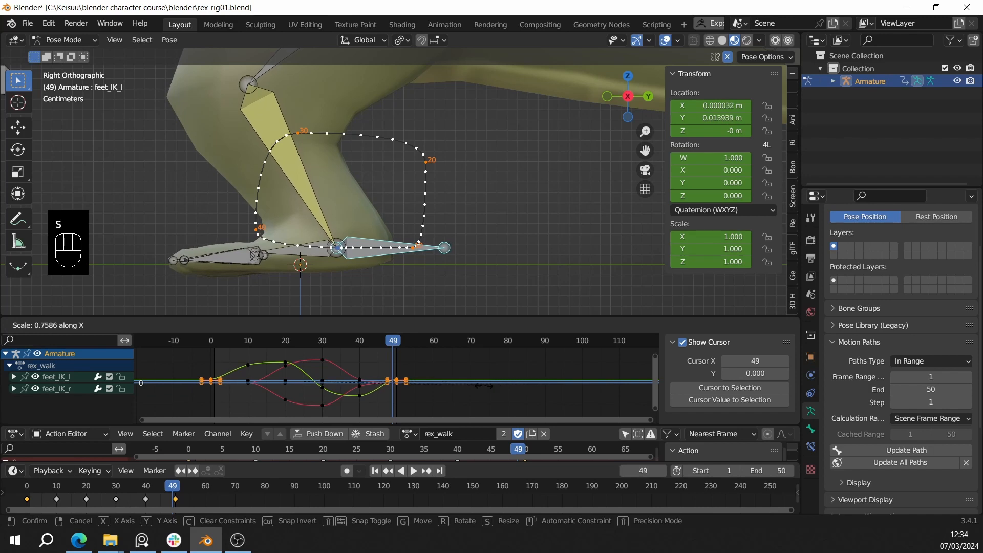
pyautogui.click(430, 397)
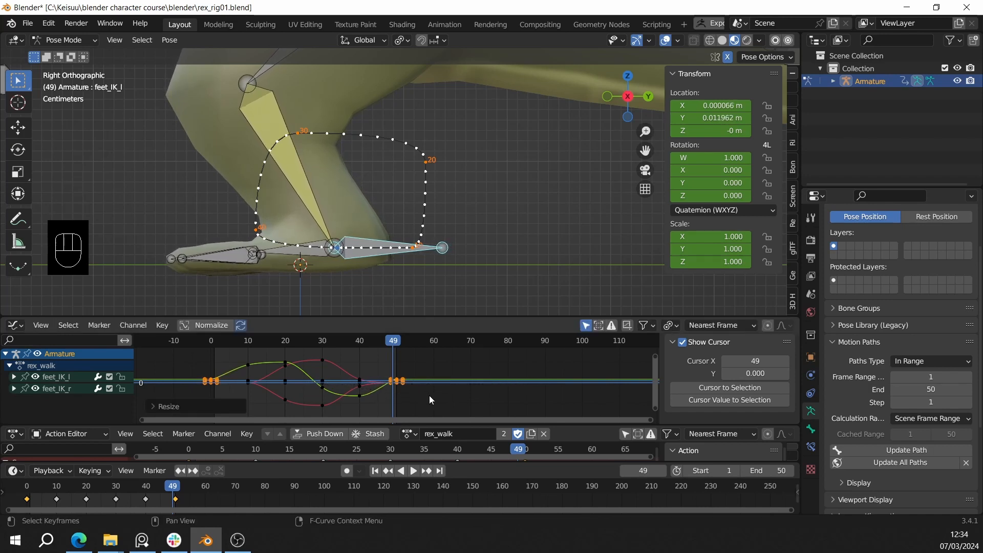
pyautogui.click(905, 465)
# Examine the left foot's motion path up close and play the walk loop to check how the foot follows it.
pyautogui.scroll(3, 354, 276)
pyautogui.keyDown('shift'); pyautogui.moveTo(347, 281); pyautogui.dragTo(393, 196, button='middle'); pyautogui.keyUp('shift')
pyautogui.scroll(3, 361, 222)
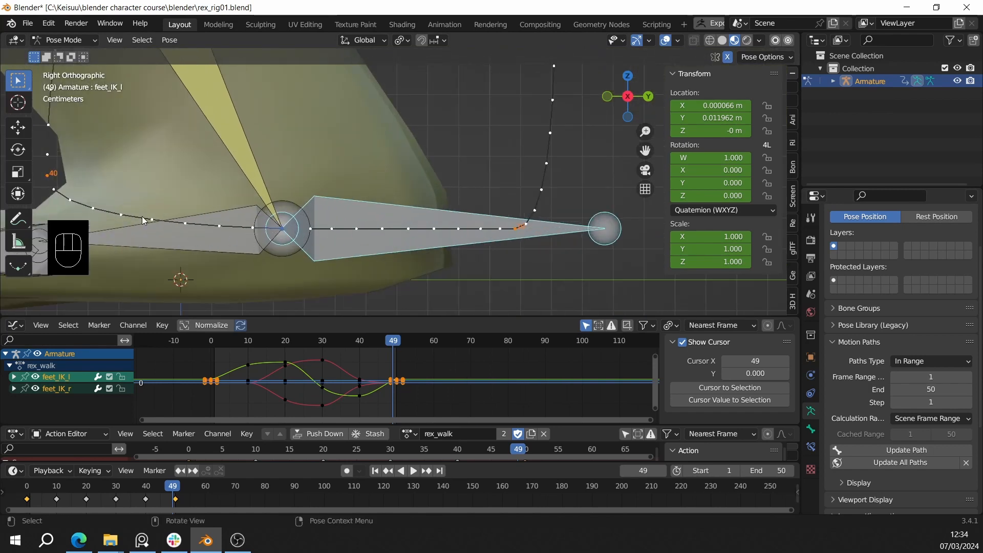
pyautogui.keyDown('shift'); pyautogui.moveTo(434, 229); pyautogui.dragTo(425, 230, button='middle'); pyautogui.keyUp('shift')
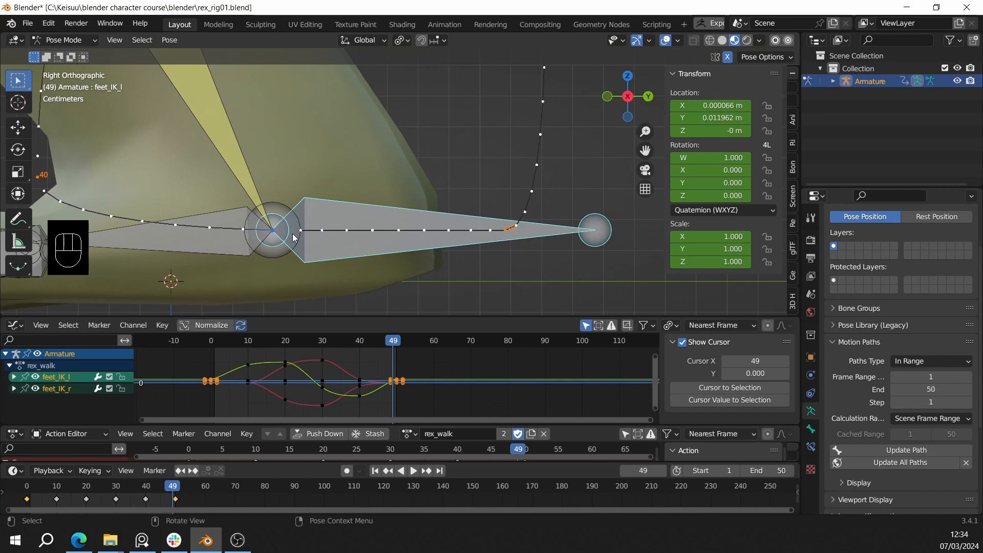
pyautogui.hotkey('shift', 'space')
pyautogui.scroll(-4, 327, 251)
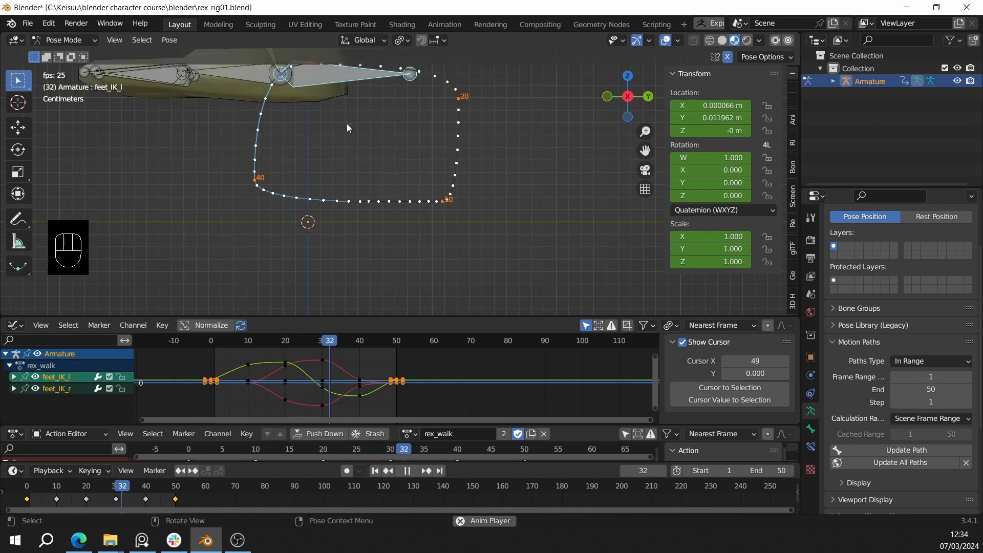
pyautogui.keyDown('shift'); pyautogui.moveTo(357, 151); pyautogui.dragTo(341, 184, button='middle'); pyautogui.keyUp('shift')
pyautogui.scroll(-2, 342, 186)
pyautogui.keyDown('shift'); pyautogui.moveTo(408, 185); pyautogui.dragTo(379, 207, button='middle'); pyautogui.keyUp('shift')
pyautogui.scroll(1, 379, 207)
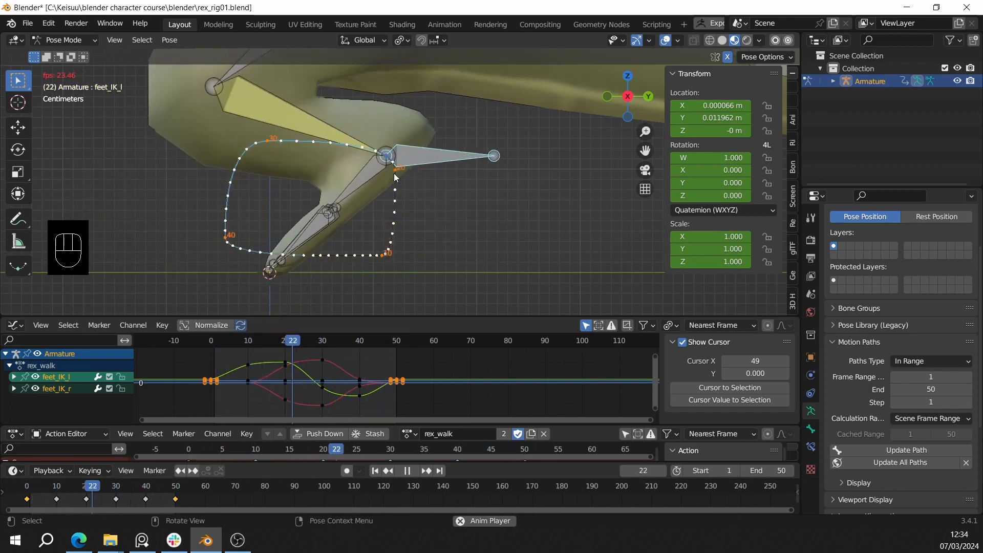
pyautogui.hotkey('shift', 'space')
# At frame 30, move feet_IK_l about -0.024 m in Z and 0.015 m in Y, insert a Location, Rotation & Scale keyframe, and update all paths.
pyautogui.moveTo(313, 342)
pyautogui.mouseDown()
pyautogui.moveTo(240, 336)
pyautogui.moveTo(322, 343)
pyautogui.mouseUp()
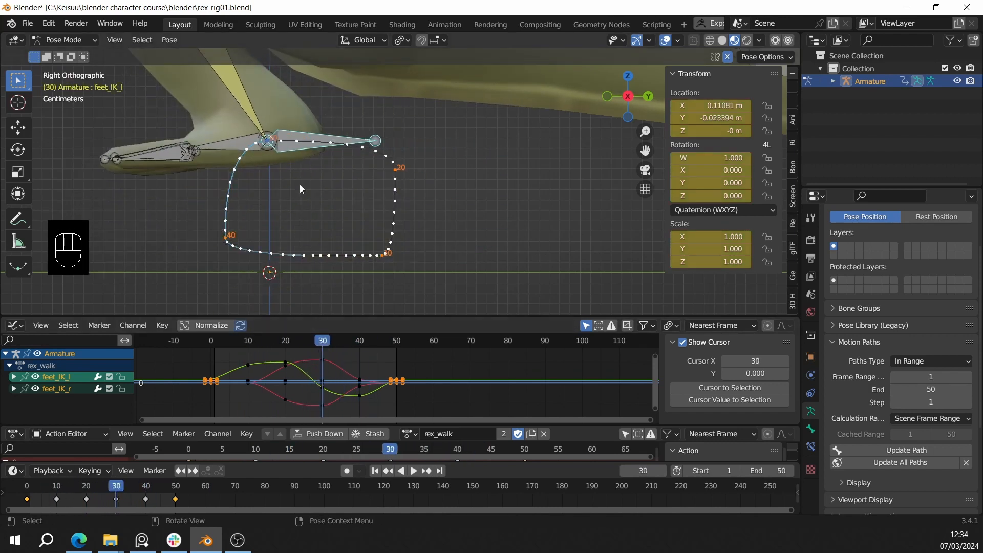
pyautogui.moveTo(321, 165); pyautogui.dragTo(321, 164)
pyautogui.press('g')
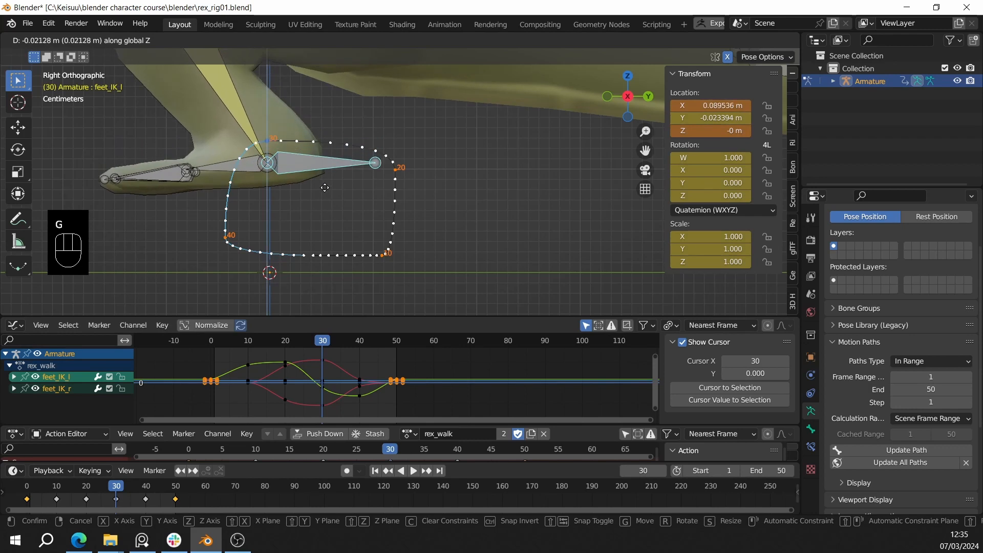
pyautogui.click(327, 188)
pyautogui.press('g')
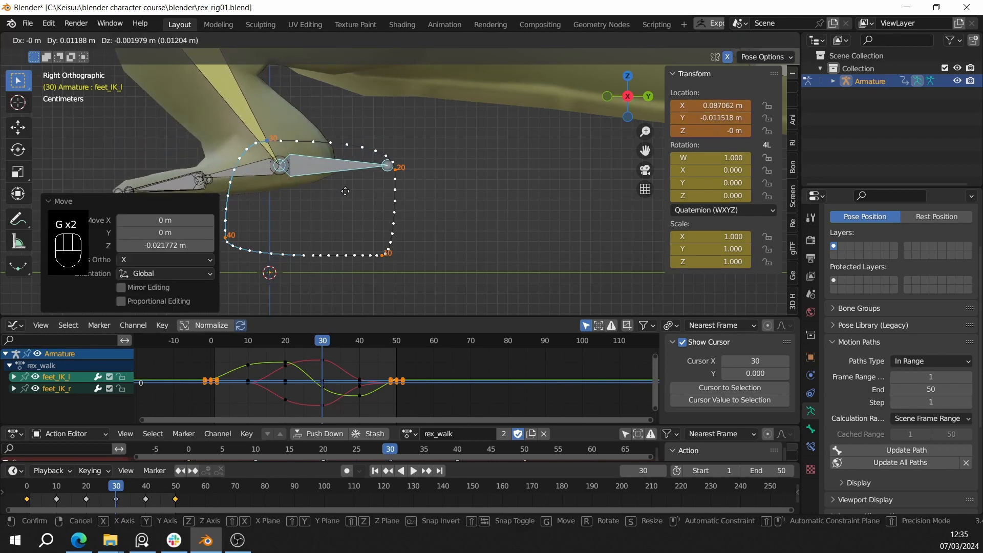
pyautogui.click(349, 194)
pyautogui.press('i')
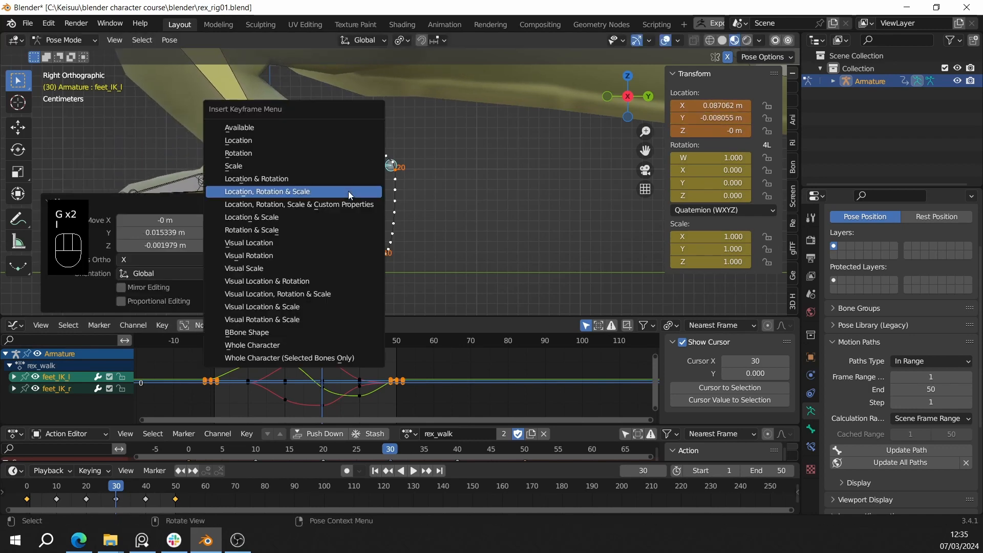
pyautogui.click(348, 191)
pyautogui.click(864, 461)
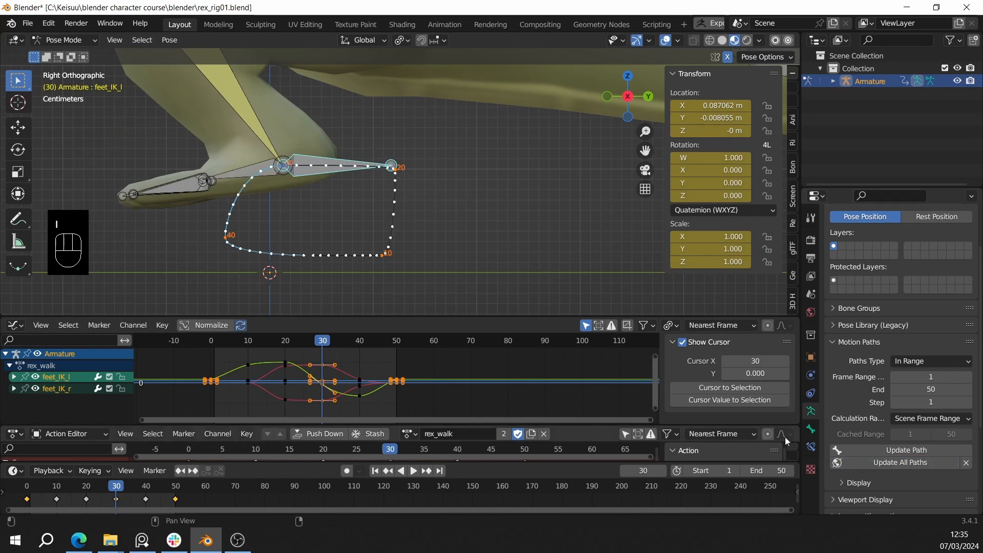
# At frame 20, move feet_IK_l about -0.026 m along global Y, insert a keyframe for it, and update all motion paths.
pyautogui.keyDown('shift'); pyautogui.moveTo(482, 225); pyautogui.dragTo(456, 217, button='middle'); pyautogui.keyUp('shift')
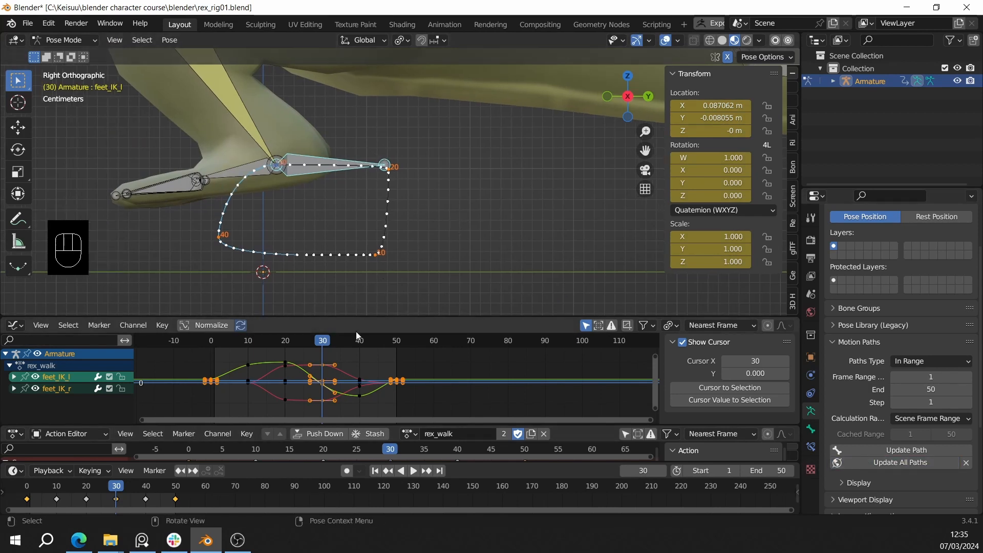
pyautogui.moveTo(334, 340); pyautogui.dragTo(287, 342)
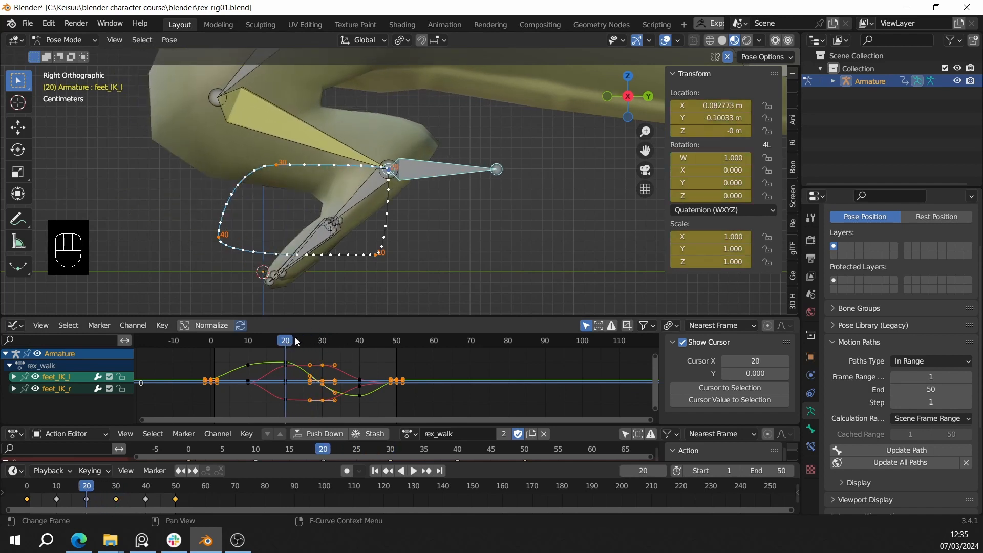
pyautogui.press('g')
pyautogui.press('y')
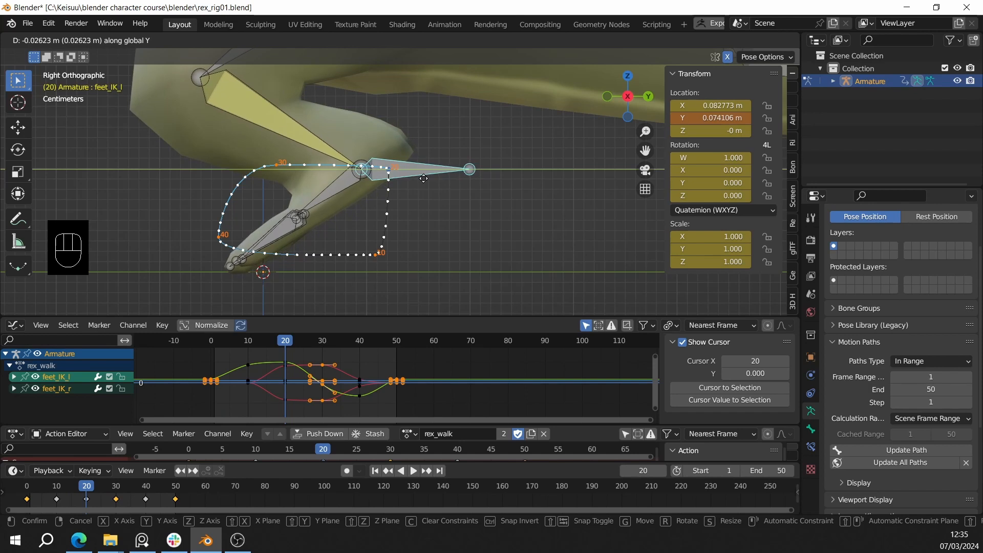
pyautogui.click(424, 179)
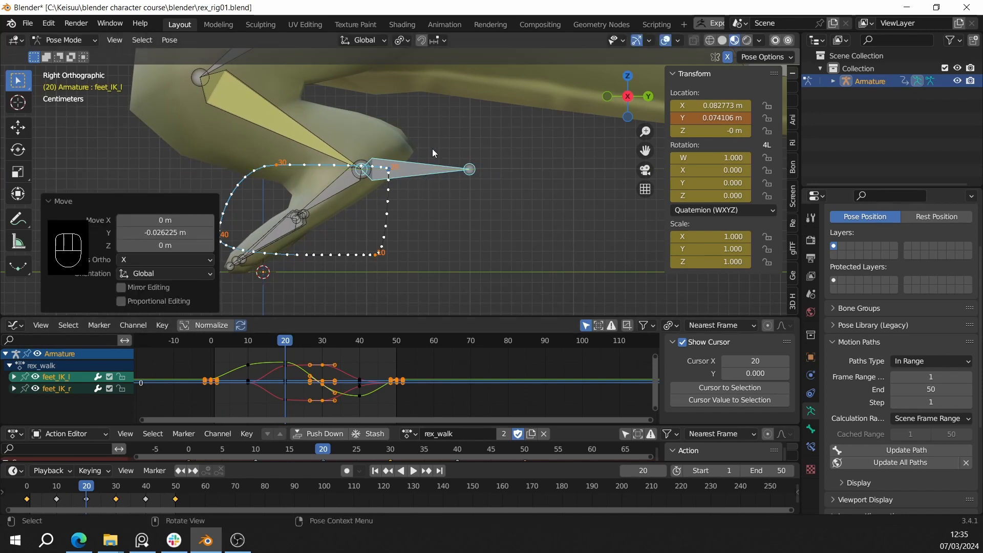
pyautogui.press('i')
pyautogui.click(434, 151)
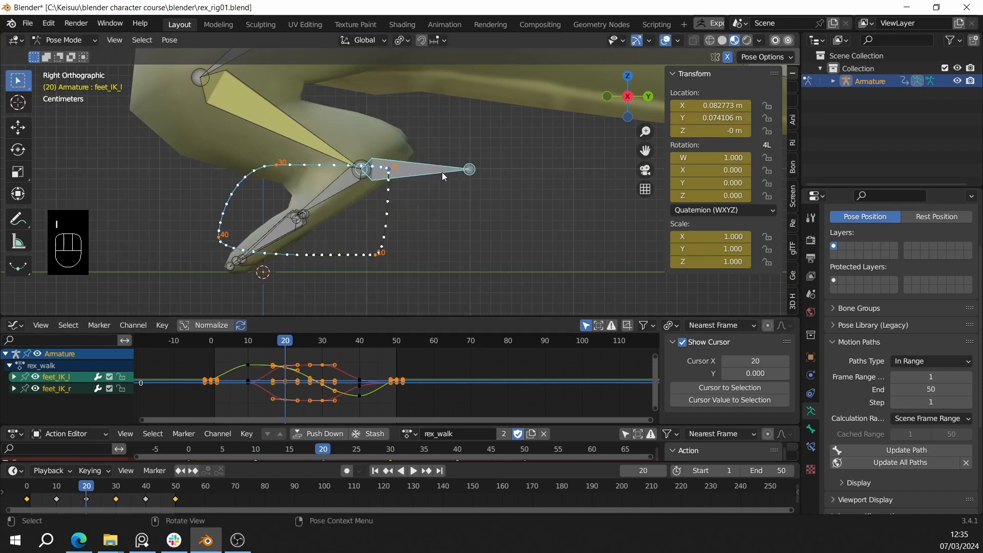
pyautogui.click(881, 464)
# At frame 10, move feet_IK_l about 0.015 m in global Z and 0.014 m in Y, insert a keyframe, and update all motion paths.
pyautogui.keyDown('shift'); pyautogui.moveTo(406, 229); pyautogui.dragTo(385, 198, button='middle'); pyautogui.keyUp('shift')
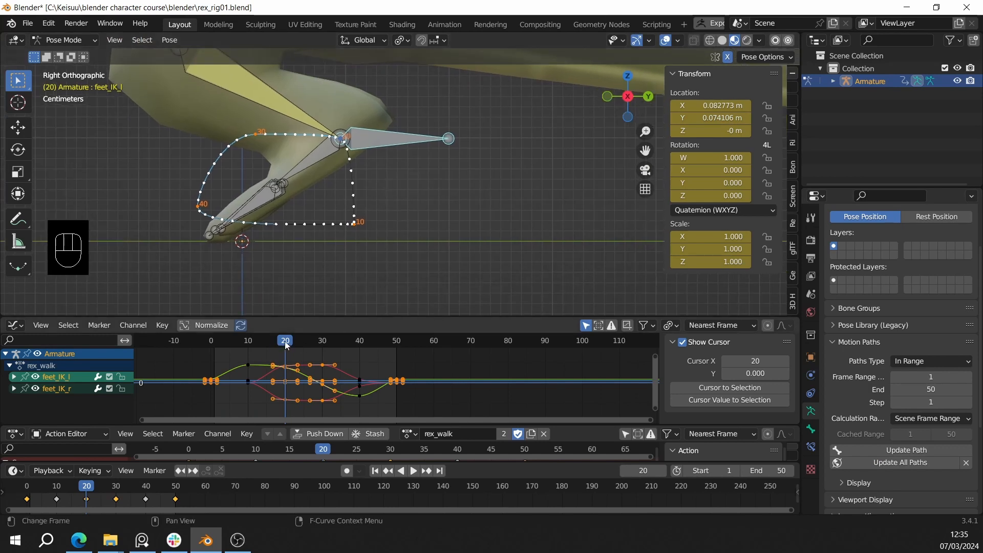
pyautogui.moveTo(285, 341); pyautogui.dragTo(248, 346)
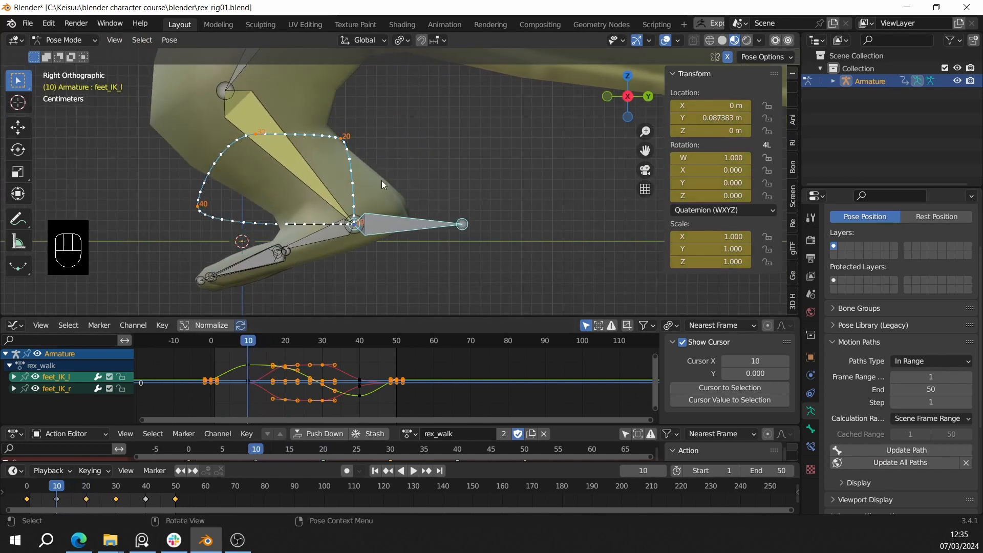
pyautogui.press('g')
pyautogui.press('g')
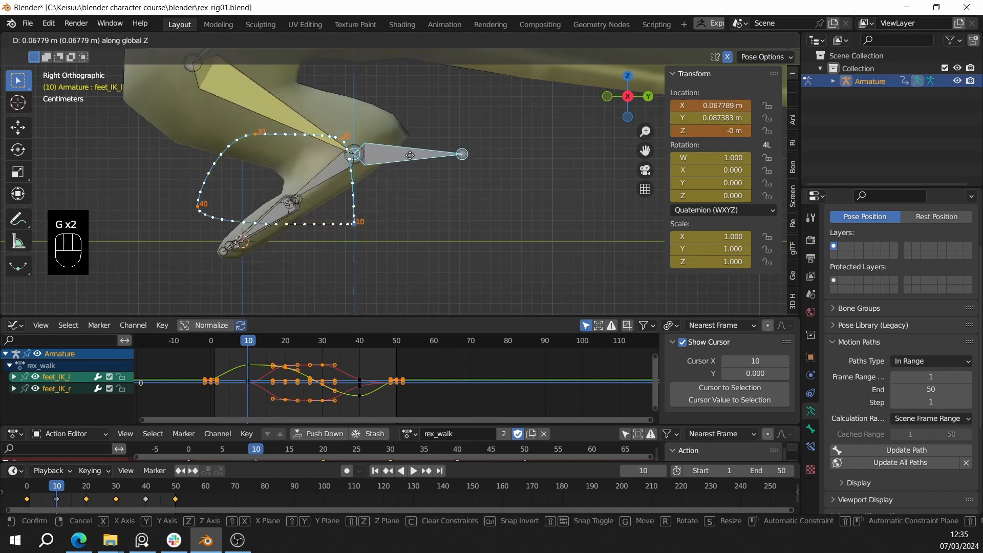
pyautogui.rightClick(406, 226)
pyautogui.press('g')
pyautogui.press('z')
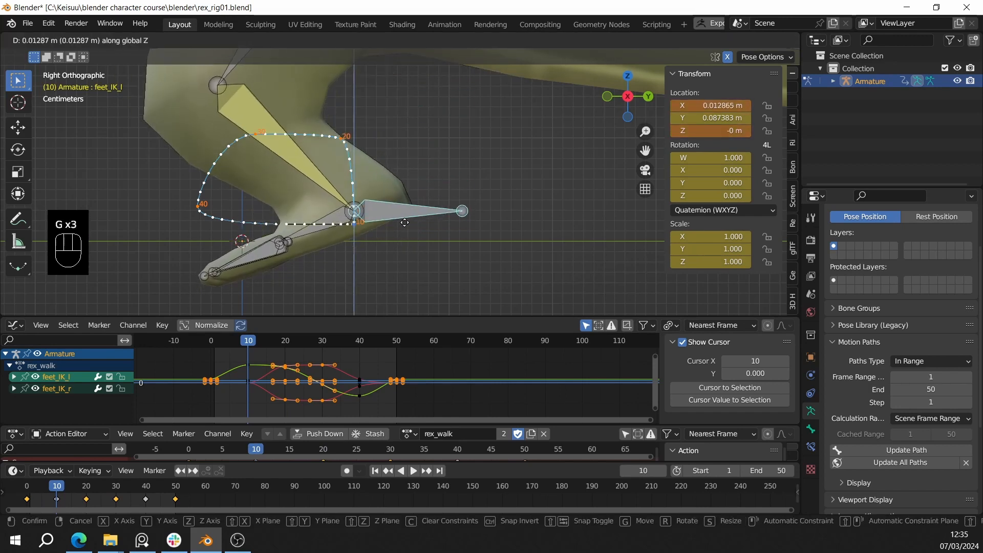
pyautogui.press('g')
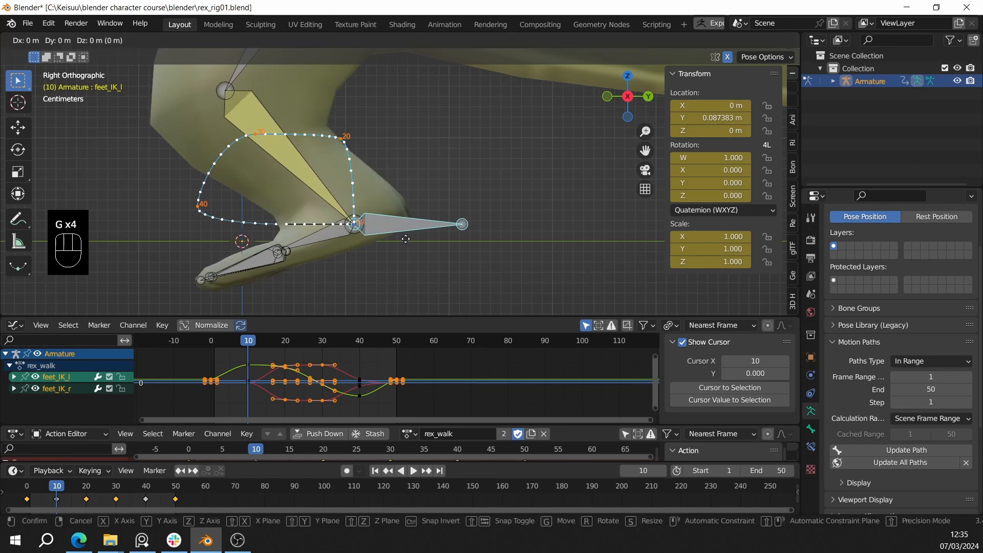
pyautogui.click(405, 219)
pyautogui.press('g')
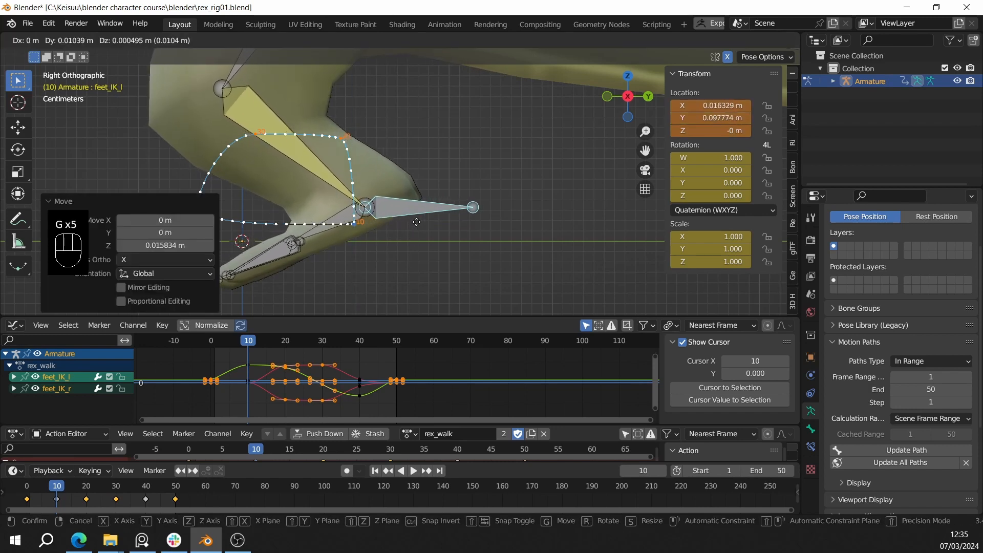
pyautogui.click(420, 224)
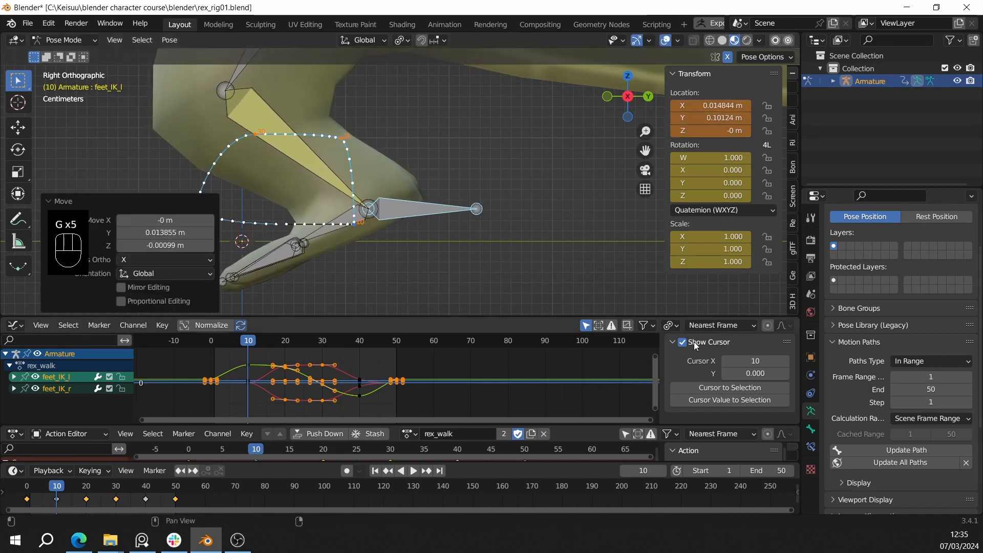
pyautogui.press('i')
pyautogui.click(457, 152)
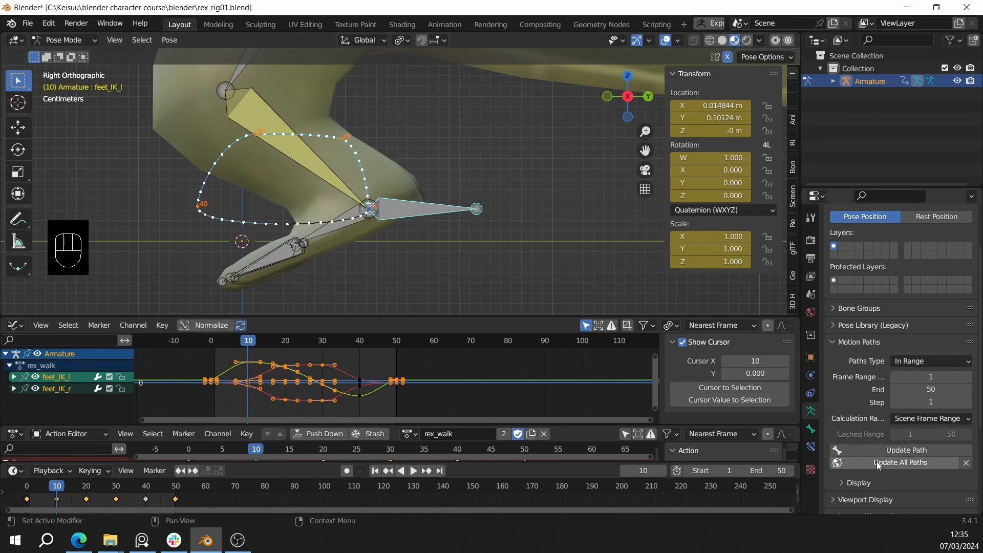
pyautogui.keyDown('alt'); pyautogui.middleClick(454, 187); pyautogui.keyUp('alt')
pyautogui.scroll(-3, 434, 168)
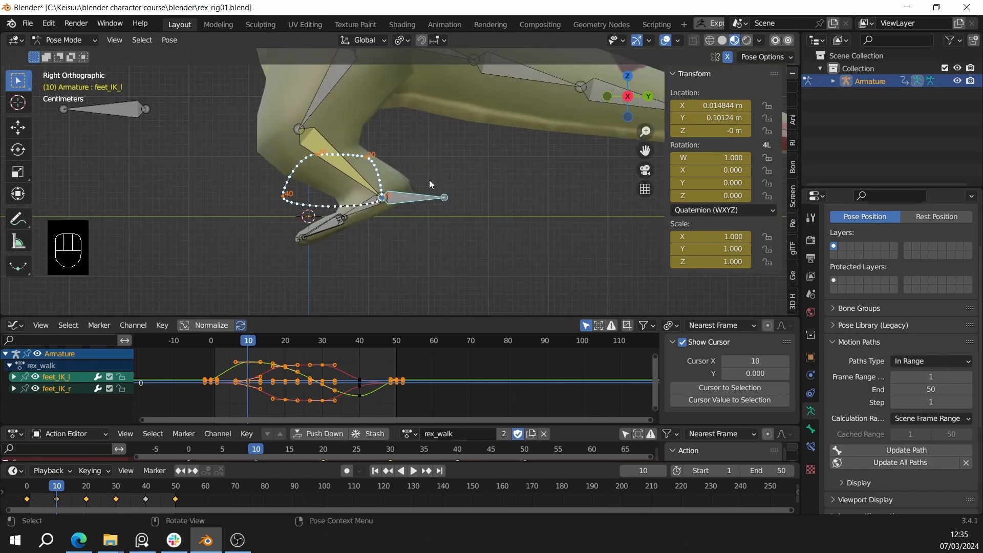
pyautogui.scroll(3, 430, 187)
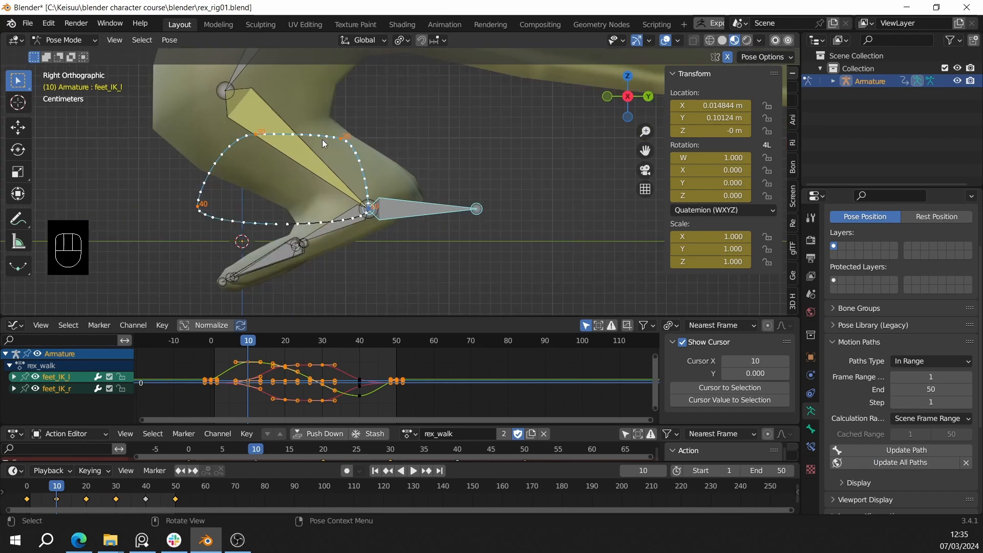
# Play the walk loop and examine the movement of both feet from several angles.
pyautogui.keyDown('shift'); pyautogui.moveTo(314, 153); pyautogui.dragTo(650, 170, button='middle'); pyautogui.keyUp('shift')
pyautogui.hotkey('shift', 'space')
pyautogui.scroll(-5, 345, 165)
pyautogui.moveTo(563, 168); pyautogui.dragTo(248, 218, button='middle')
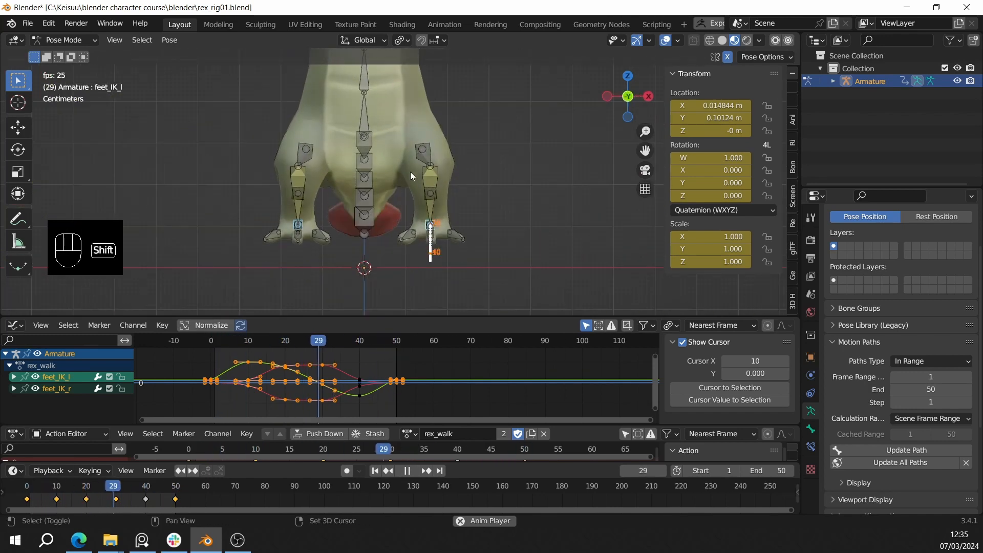
pyautogui.moveTo(386, 161); pyautogui.dragTo(475, 187, button='middle')
pyautogui.hotkey('shift', 'space')
pyautogui.click(414, 200)
pyautogui.click(474, 186)
pyautogui.click(311, 221)
pyautogui.press('g')
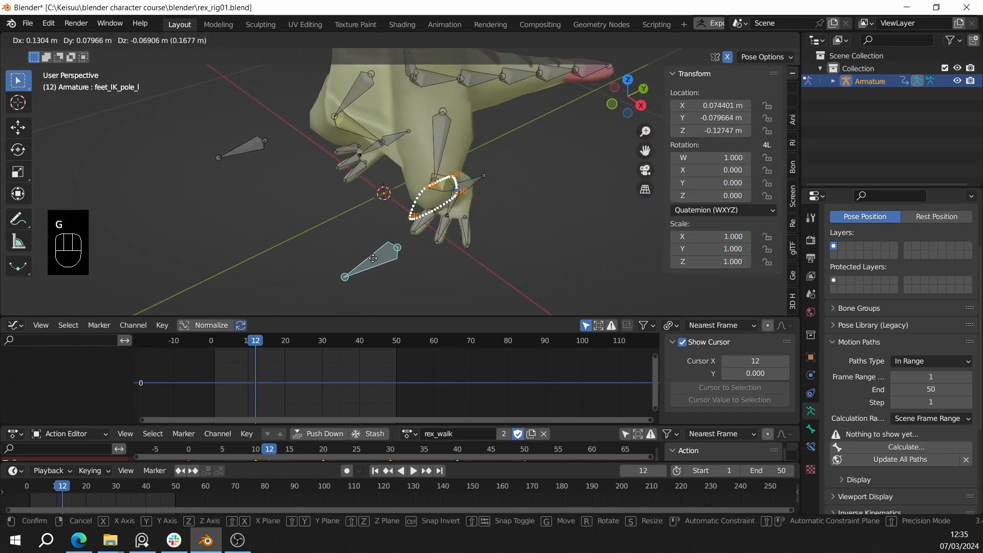
pyautogui.rightClick(339, 238)
pyautogui.moveTo(340, 238); pyautogui.dragTo(496, 261, button='middle')
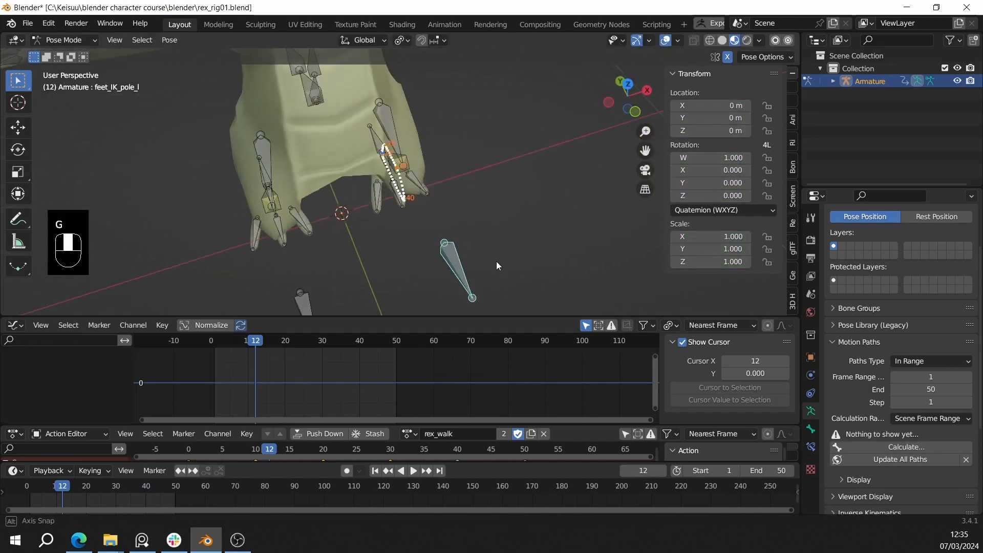
pyautogui.press('g')
pyautogui.middleClick(490, 229)
pyautogui.rightClick(419, 251)
# Select feet_IK_pole_l and feet_IK_pole_r and insert a Location, Rotation & Scale keyframe for both at frame 0.
pyautogui.scroll(-3, 434, 251)
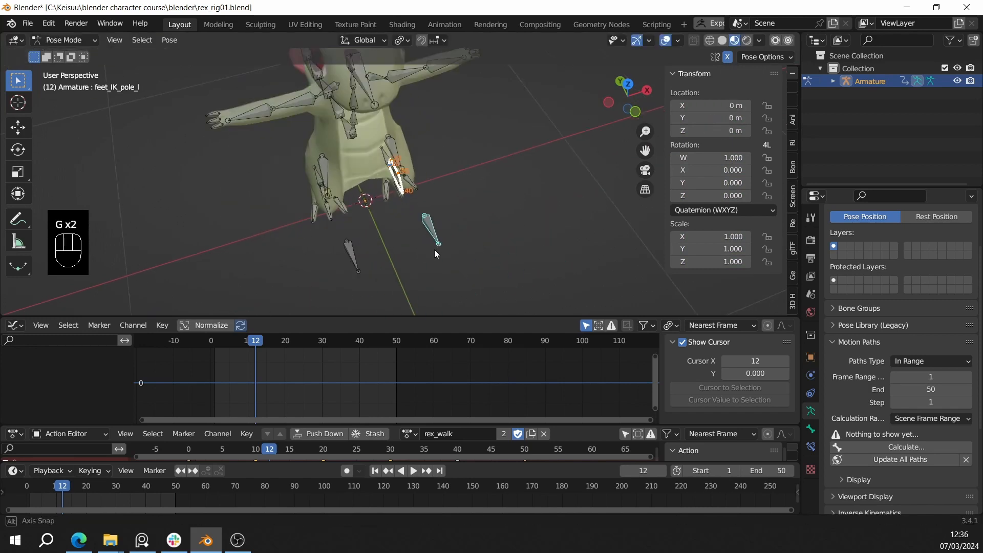
pyautogui.moveTo(434, 250); pyautogui.dragTo(508, 210, button='middle')
pyautogui.click(457, 226)
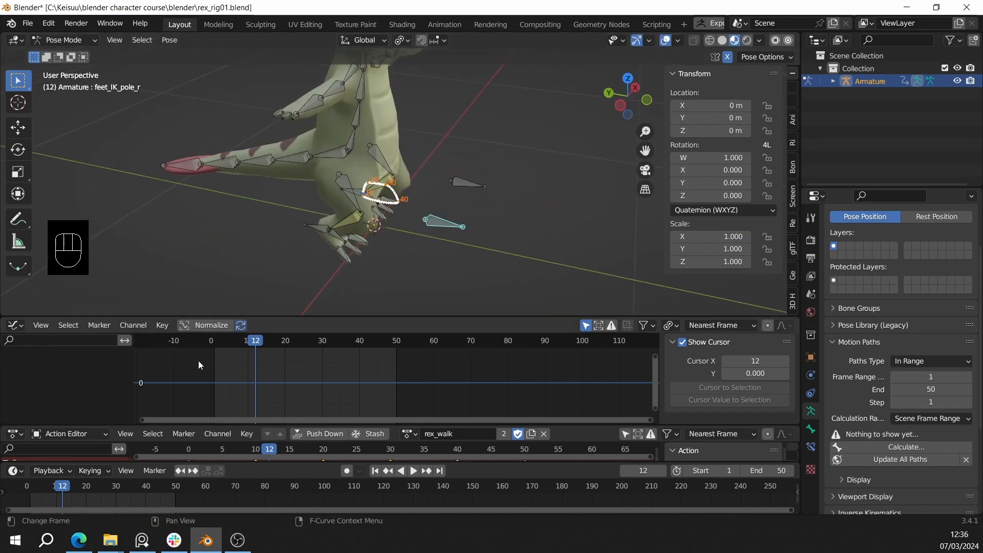
pyautogui.moveTo(198, 361); pyautogui.dragTo(211, 362)
pyautogui.press('ctrl+KP_3')
pyautogui.keyDown('shift'); pyautogui.moveTo(457, 198); pyautogui.dragTo(425, 174, button='middle'); pyautogui.keyUp('shift')
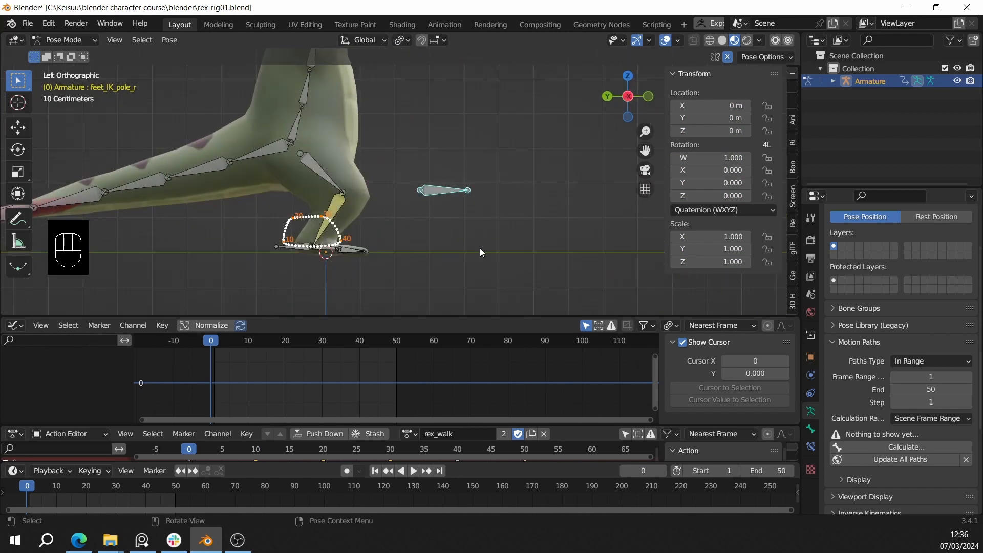
pyautogui.moveTo(480, 249); pyautogui.dragTo(436, 219, button='middle')
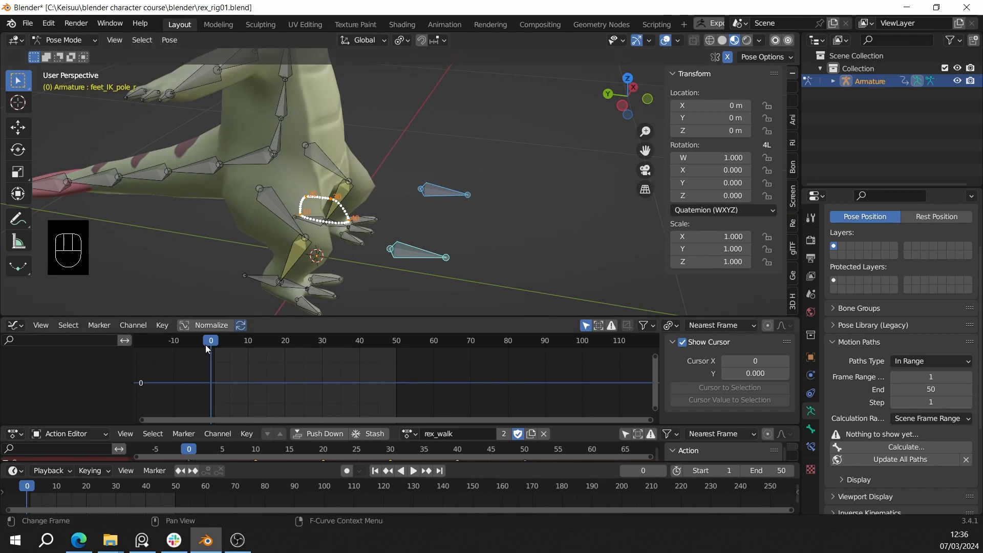
pyautogui.press('i')
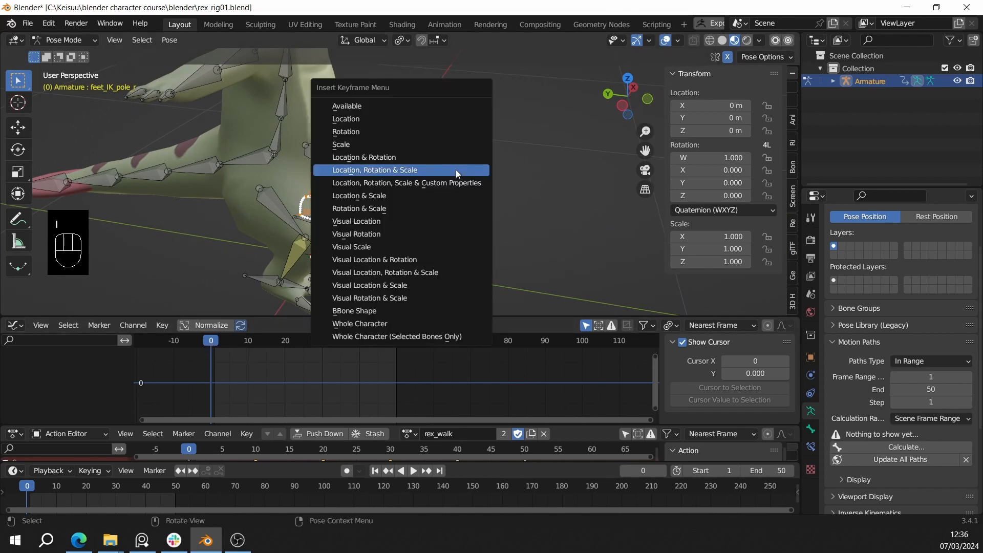
pyautogui.click(456, 170)
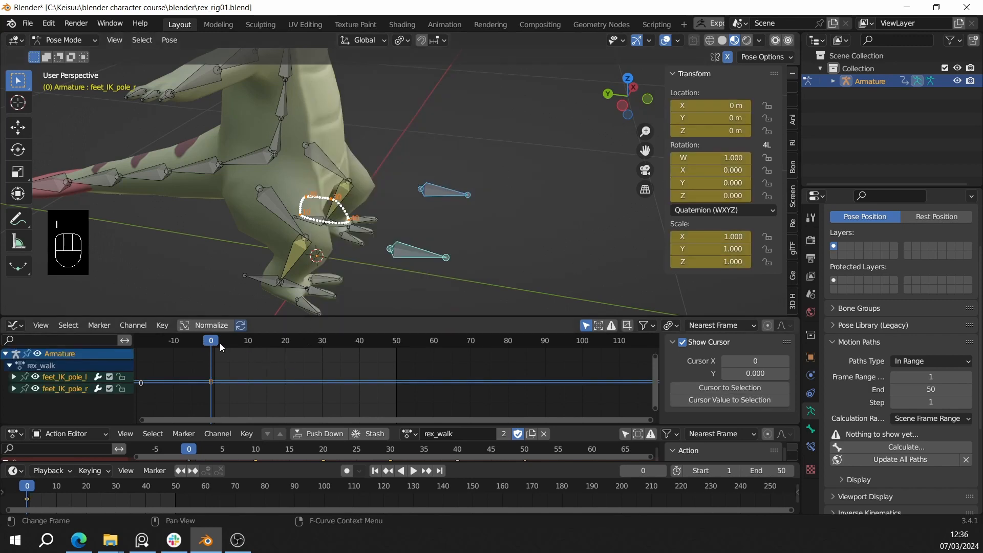
# Insert a Location, Rotation & Scale keyframe at frame 50 for both foot IK pole bones.
pyautogui.moveTo(220, 343); pyautogui.dragTo(397, 346)
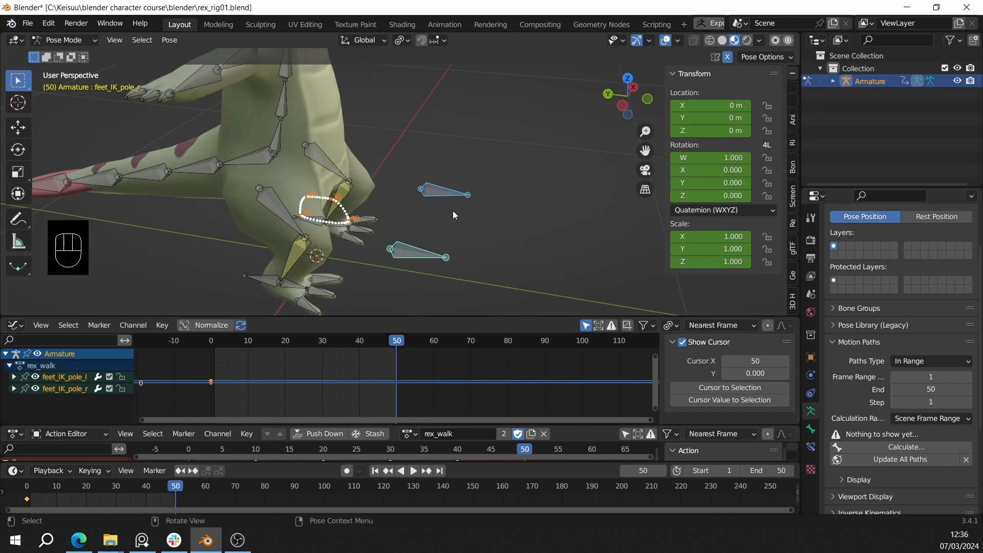
pyautogui.press('i')
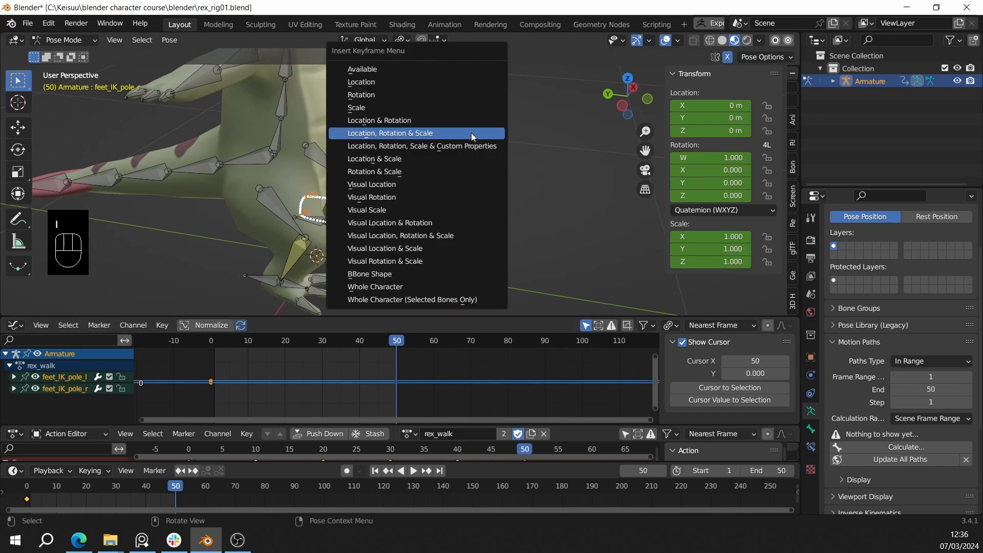
pyautogui.click(471, 133)
# Play the walk loop and examine the knees, feet and IK poles from the front and side.
pyautogui.moveTo(435, 221); pyautogui.dragTo(298, 201, button='middle')
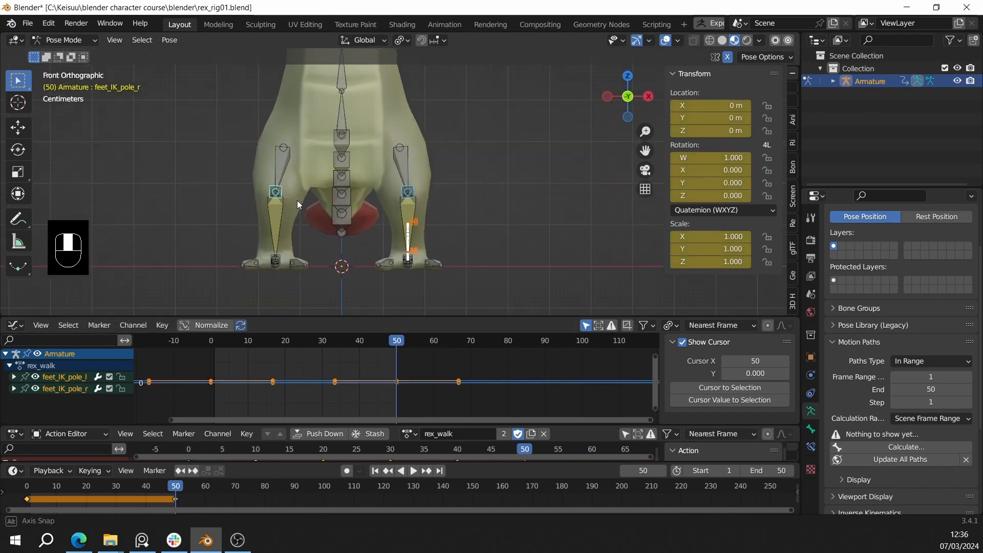
pyautogui.moveTo(383, 233)
pyautogui.keyDown('shift'); pyautogui.mouseDown(button='middle')
pyautogui.moveTo(393, 200)
pyautogui.moveTo(699, 211)
pyautogui.moveTo(445, 219)
pyautogui.moveTo(396, 246)
pyautogui.mouseUp(button='middle'); pyautogui.keyUp('shift')
pyautogui.hotkey('shift', 'space')
pyautogui.scroll(1, 450, 210)
pyautogui.keyDown('shift'); pyautogui.moveTo(450, 210); pyautogui.dragTo(666, 212, button='middle'); pyautogui.keyUp('shift')
pyautogui.scroll(2, 425, 238)
pyautogui.keyDown('shift'); pyautogui.moveTo(564, 217); pyautogui.dragTo(471, 218, button='middle'); pyautogui.keyUp('shift')
pyautogui.scroll(2, 427, 213)
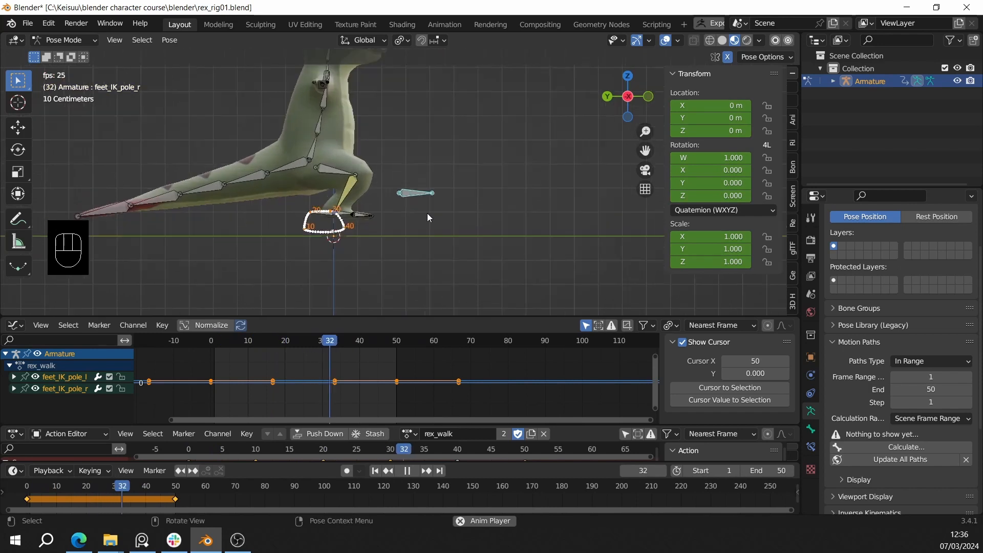
pyautogui.moveTo(445, 181); pyautogui.dragTo(525, 208, button='middle')
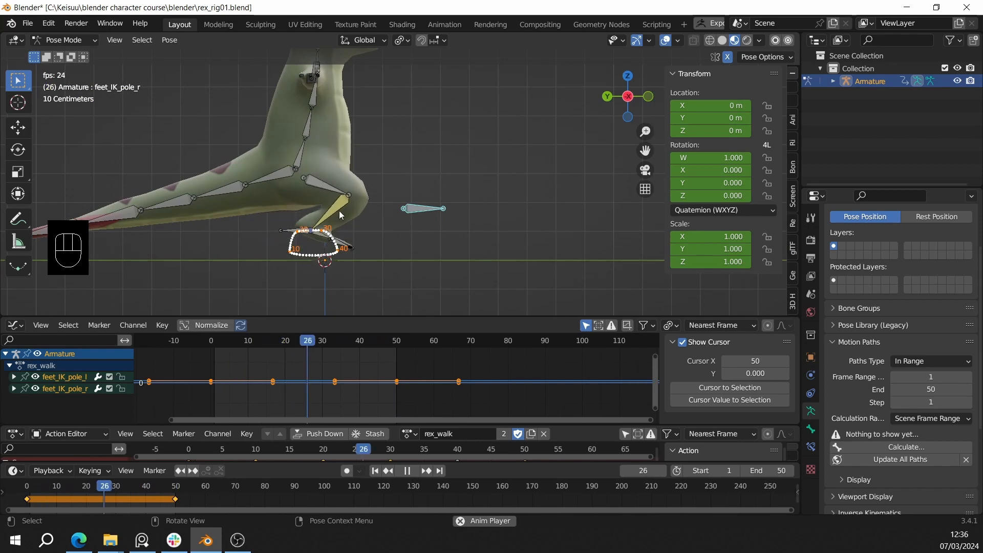
pyautogui.moveTo(361, 215); pyautogui.dragTo(386, 252, button='middle')
pyautogui.moveTo(375, 174); pyautogui.dragTo(313, 254, button='middle')
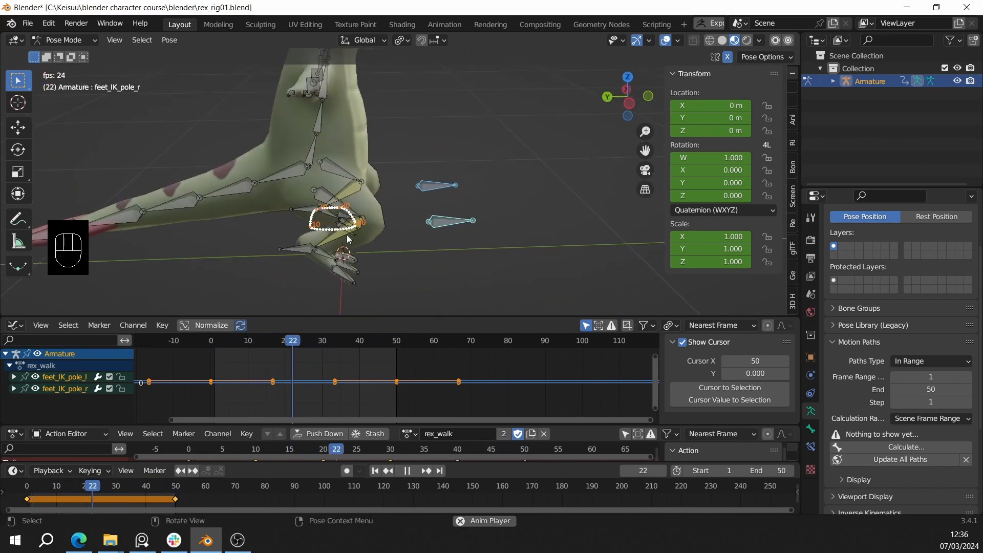
pyautogui.hotkey('shift', 'space')
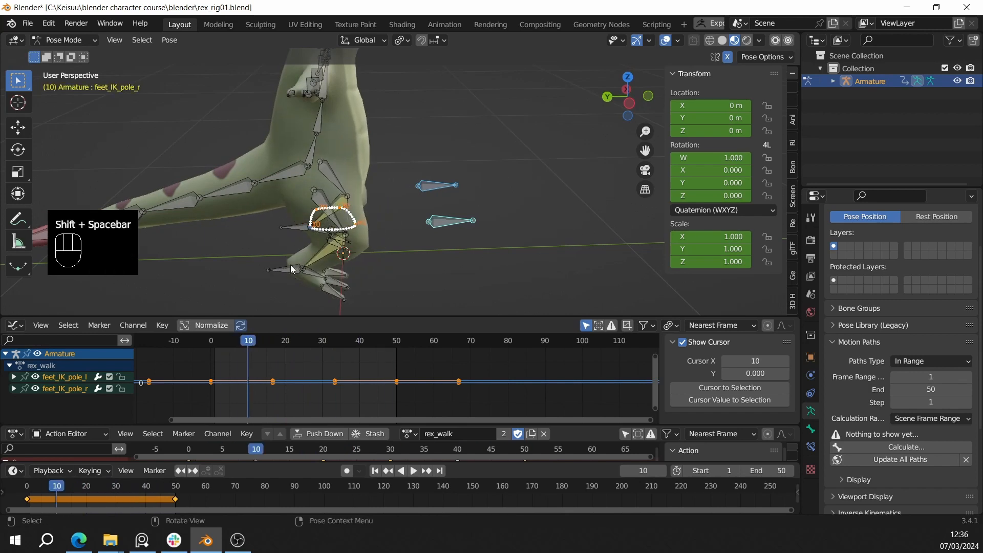
# Select the foot bones feet_l and feet_r, viewing the left foot from the right side.
pyautogui.click(289, 268)
pyautogui.moveTo(343, 268); pyautogui.dragTo(399, 220, button='middle')
pyautogui.keyDown('shift'); pyautogui.click(371, 243); pyautogui.keyUp('shift')
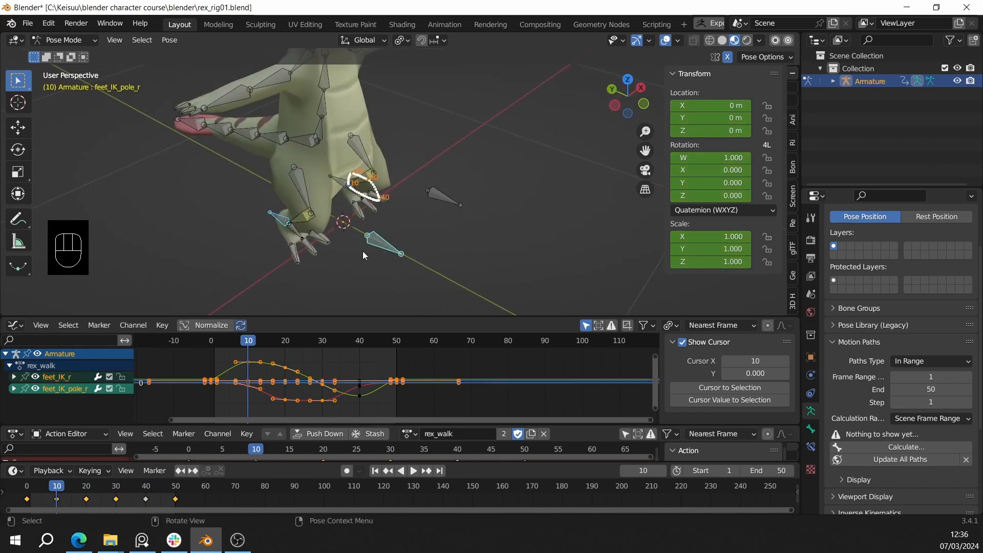
pyautogui.moveTo(363, 251); pyautogui.dragTo(382, 225, button='middle')
pyautogui.click(411, 253)
pyautogui.scroll(3, 381, 238)
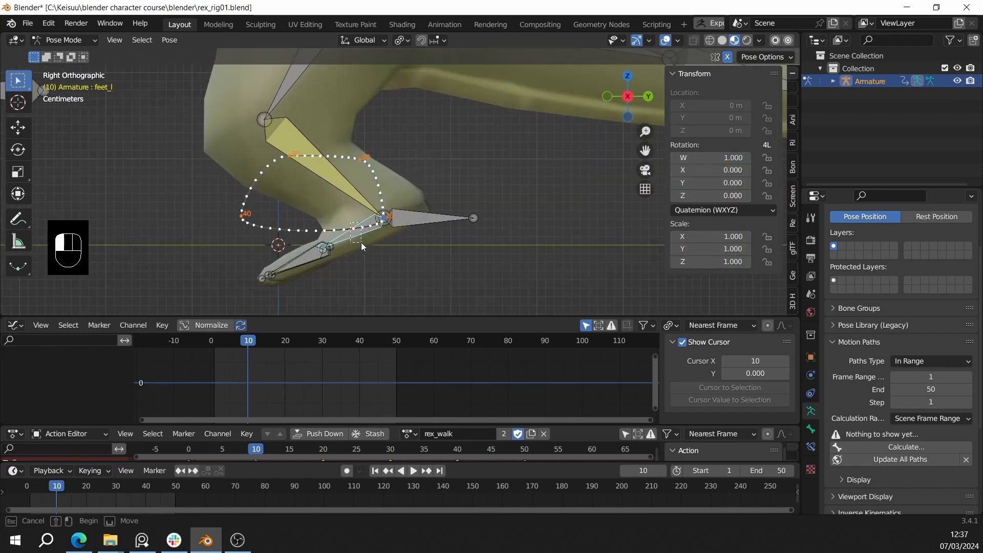
pyautogui.moveTo(361, 243); pyautogui.dragTo(363, 244)
pyautogui.press('r')
pyautogui.rightClick(391, 263)
pyautogui.press('r')
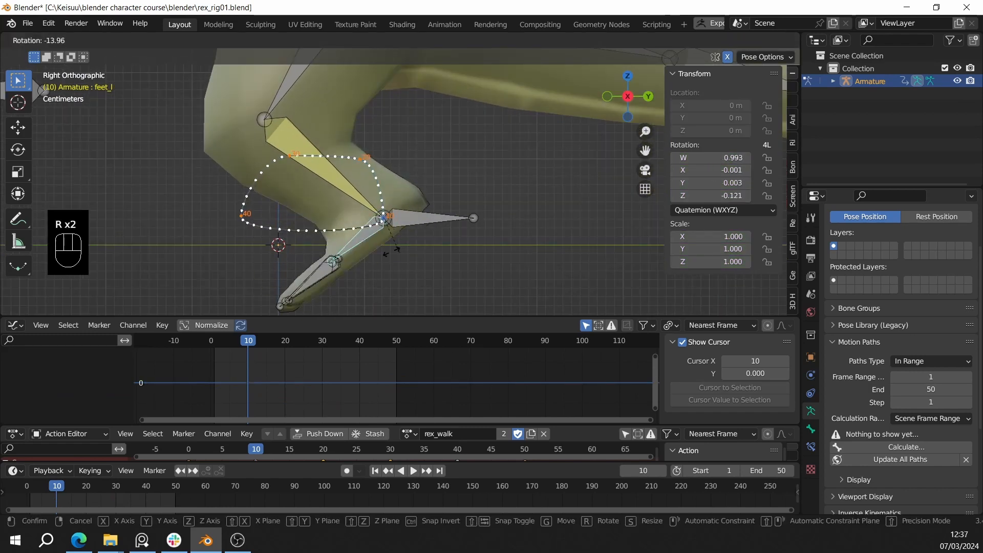
pyautogui.rightClick(391, 251)
pyautogui.keyDown('shift'); pyautogui.moveTo(358, 261); pyautogui.dragTo(372, 229, button='middle'); pyautogui.keyUp('shift')
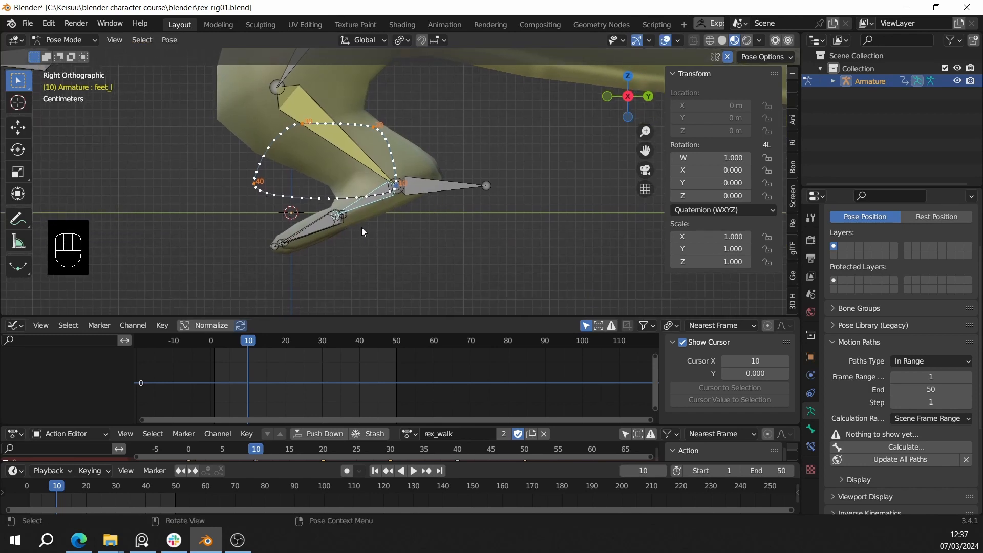
pyautogui.press('r')
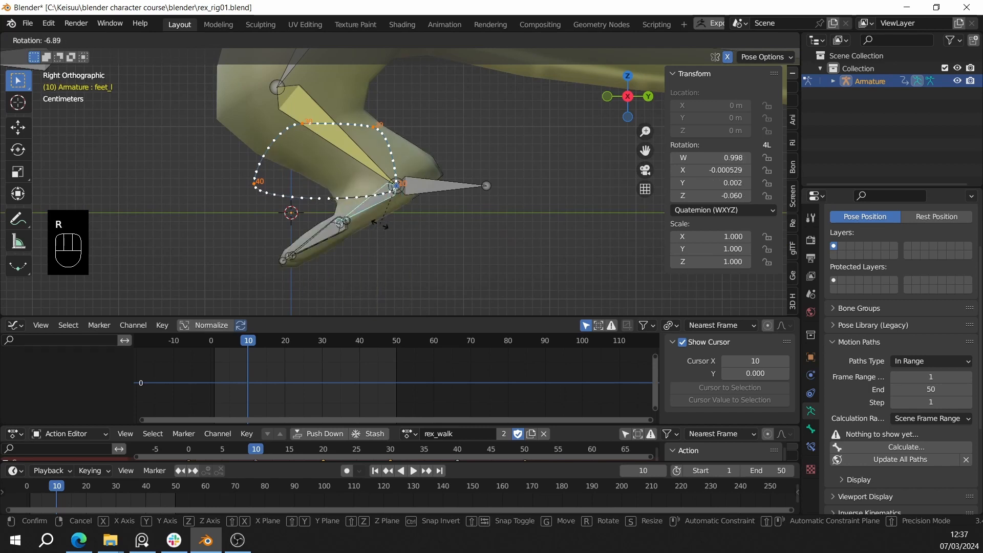
pyautogui.rightClick(421, 227)
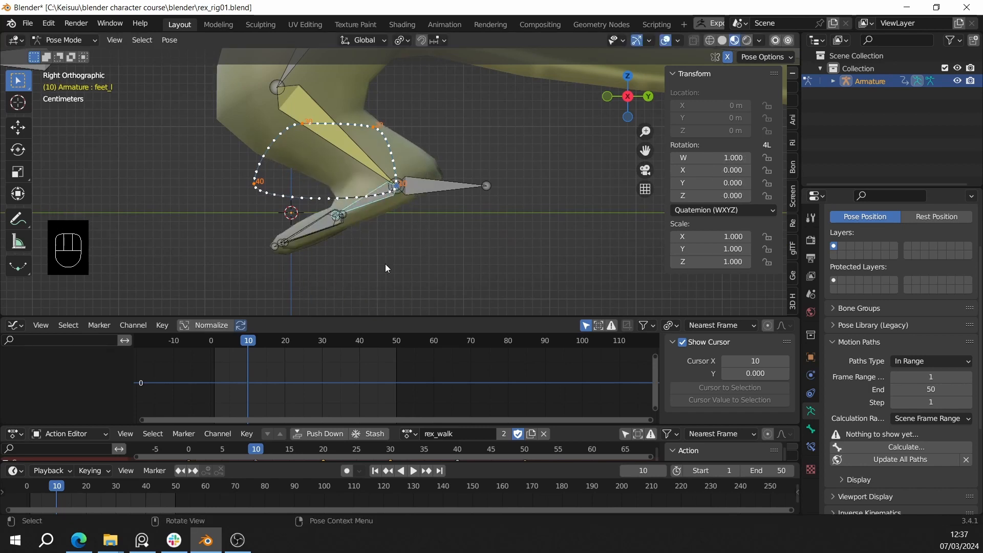
# At frame 0, rotate feet_l and feet_r about 3.27° in the right side view and insert a Location, Rotation & Scale keyframe.
pyautogui.moveTo(259, 343); pyautogui.dragTo(192, 342)
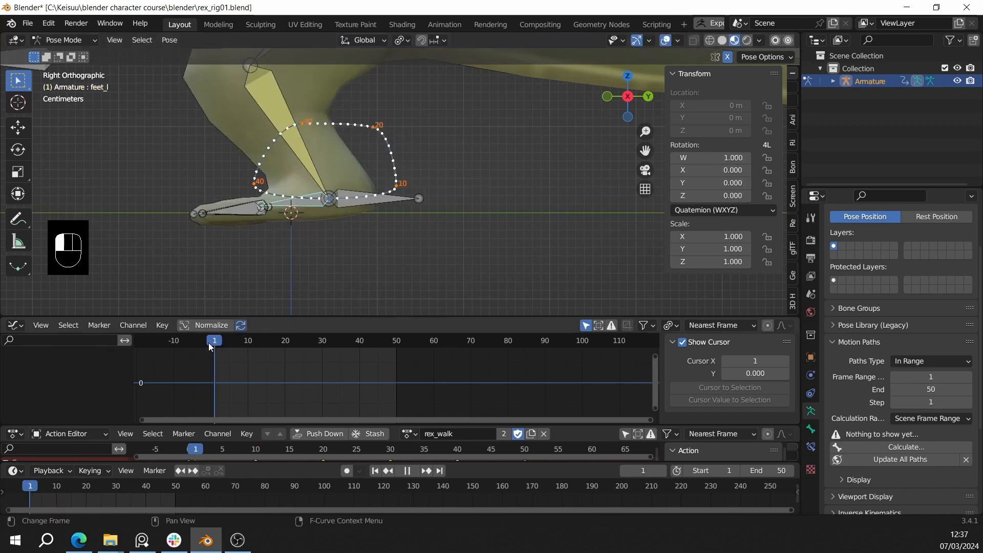
pyautogui.keyDown('shift'); pyautogui.moveTo(314, 247); pyautogui.dragTo(352, 219, button='middle'); pyautogui.keyUp('shift')
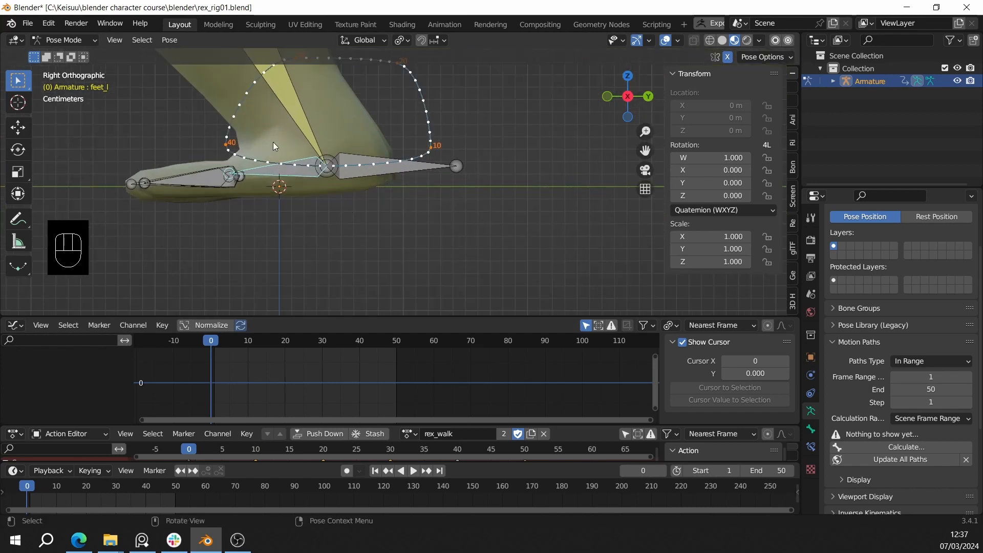
pyautogui.moveTo(272, 142); pyautogui.dragTo(281, 209, button='middle')
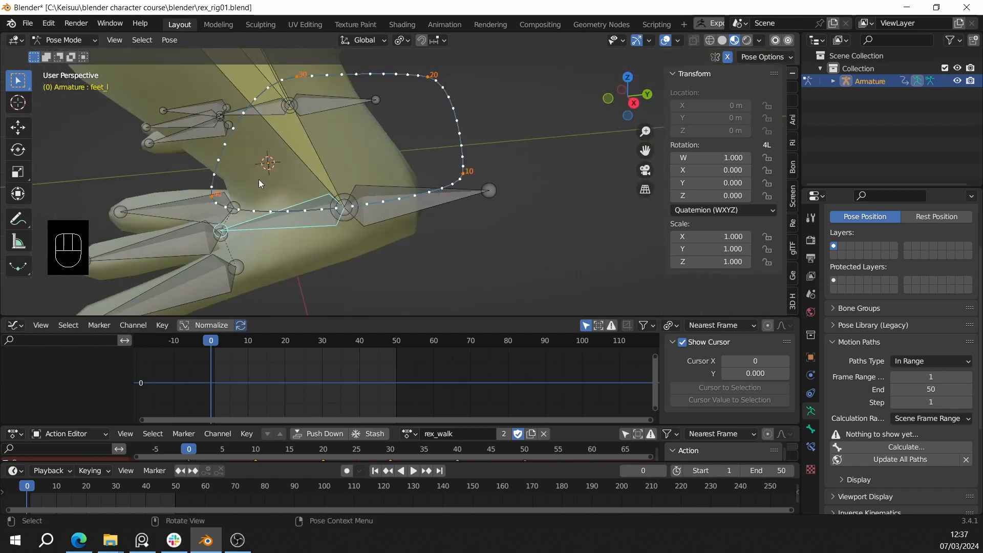
pyautogui.keyDown('alt'); pyautogui.moveTo(334, 237); pyautogui.dragTo(424, 226, button='middle'); pyautogui.keyUp('alt')
pyautogui.scroll(-3, 421, 207)
pyautogui.scroll(1, 436, 201)
pyautogui.scroll(-3, 388, 163)
pyautogui.keyDown('shift'); pyautogui.moveTo(422, 191); pyautogui.dragTo(456, 195, button='middle'); pyautogui.keyUp('shift')
pyautogui.scroll(3, 393, 236)
pyautogui.scroll(2, 461, 200)
pyautogui.press('r')
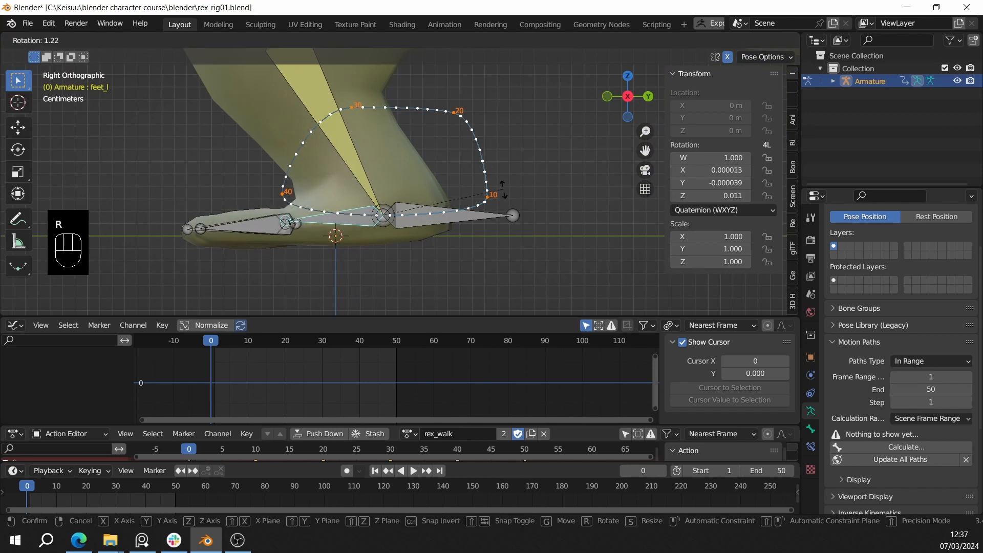
pyautogui.rightClick(505, 201)
pyautogui.press('r')
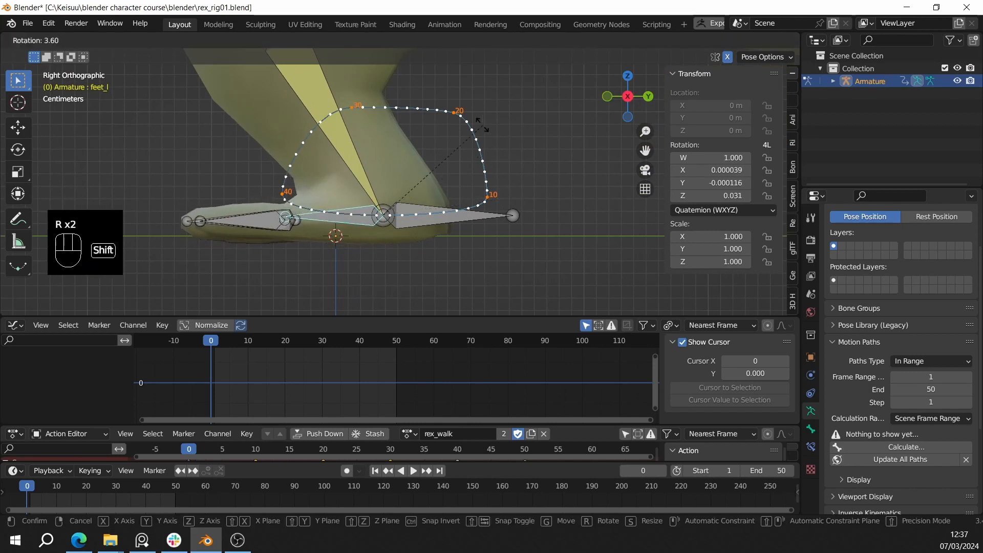
pyautogui.keyDown('shift'); pyautogui.click(462, 118); pyautogui.keyUp('shift')
pyautogui.press('i')
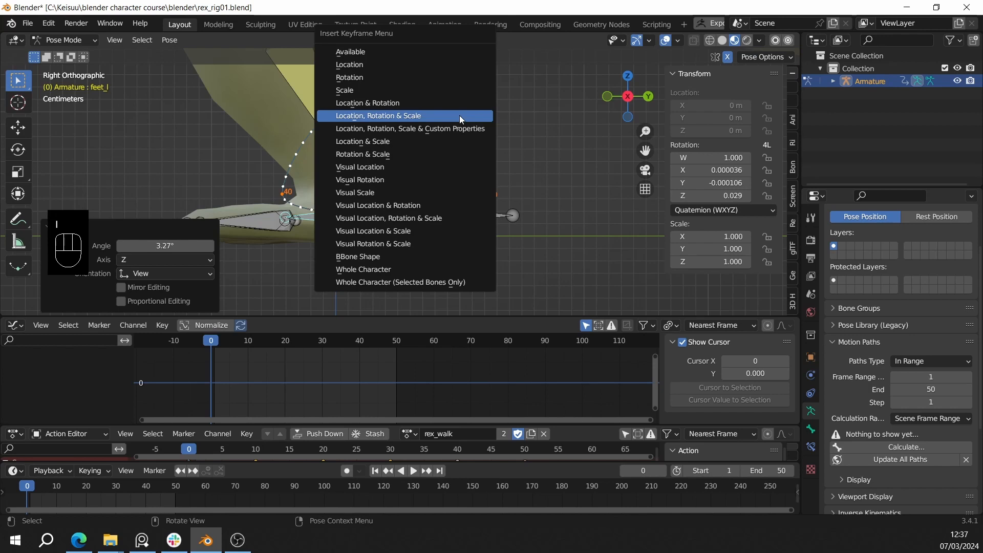
pyautogui.click(459, 116)
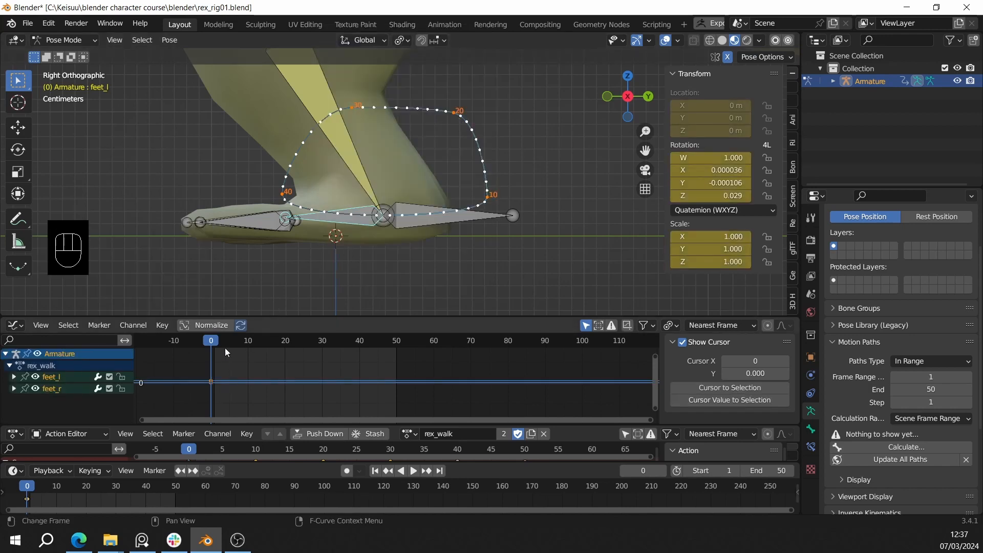
# At frame 10, rotate feet_l and feet_r about 17.1° in the right side view and insert a keyframe for them.
pyautogui.moveTo(225, 348); pyautogui.dragTo(248, 349)
pyautogui.keyDown('shift'); pyautogui.moveTo(496, 242); pyautogui.dragTo(447, 224, button='middle'); pyautogui.keyUp('shift')
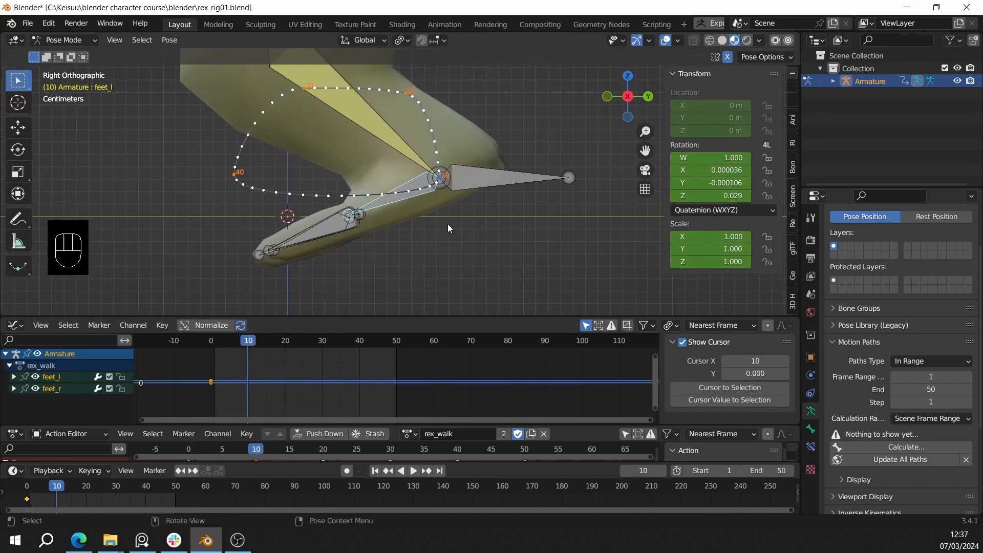
pyautogui.press('r')
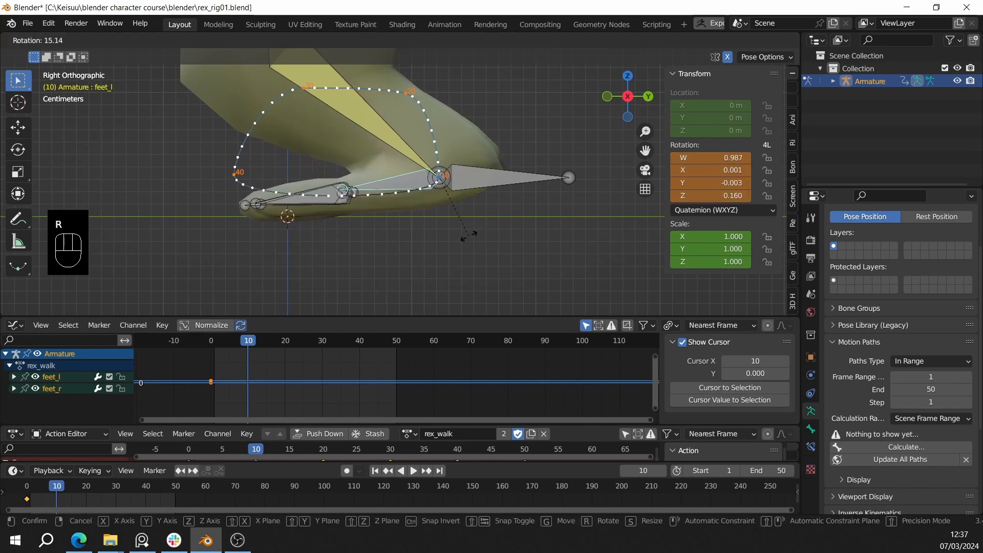
pyautogui.click(473, 231)
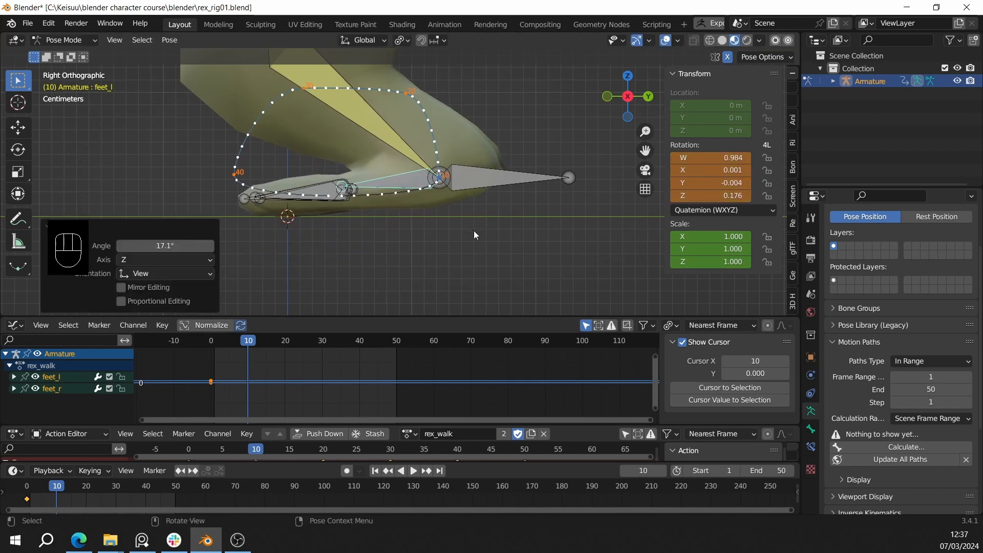
pyautogui.press('i')
pyautogui.click(446, 217)
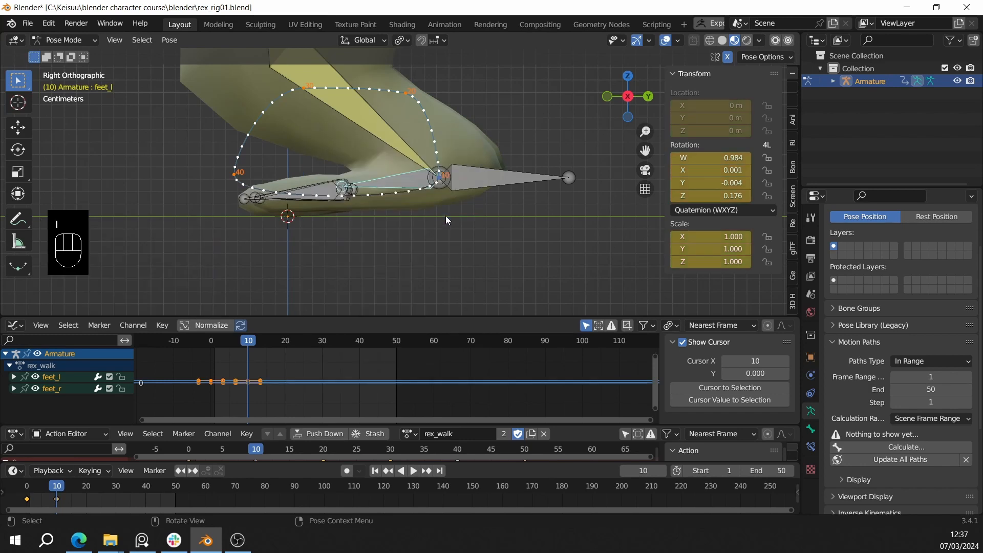
# Try clearing the rotation of feet_l and feet_r at frame 20, then undo it and scrub back towards frame 10.
pyautogui.moveTo(371, 272)
pyautogui.mouseDown(button='middle')
pyautogui.moveTo(422, 269)
pyautogui.moveTo(380, 260)
pyautogui.mouseUp(button='middle')
pyautogui.moveTo(245, 348); pyautogui.dragTo(286, 344)
pyautogui.keyDown('shift'); pyautogui.moveTo(394, 152); pyautogui.dragTo(355, 202, button='middle'); pyautogui.keyUp('shift')
pyautogui.hotkey('alt', 'r')
pyautogui.hotkey('ctrl', 'z')
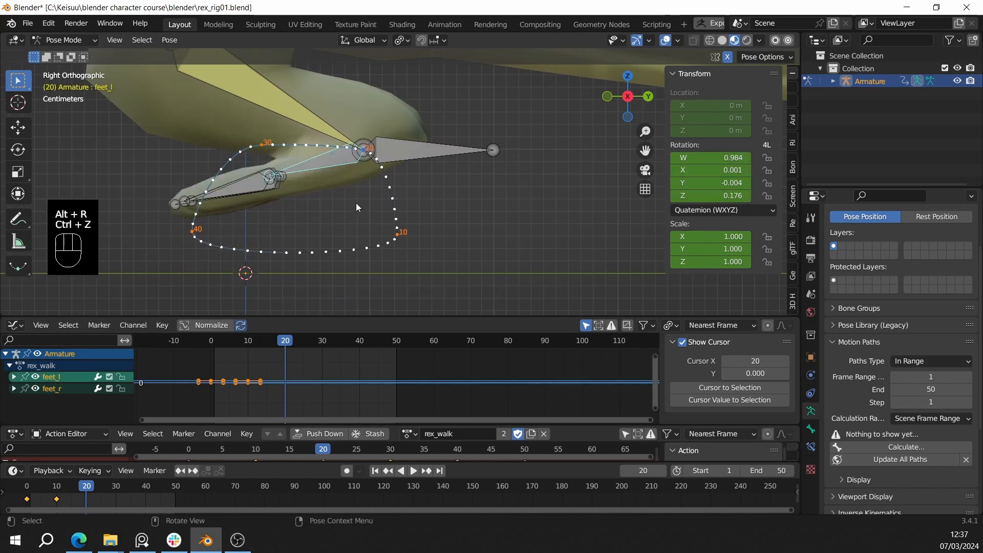
pyautogui.hotkey('ctrl', 'z')
pyautogui.keyDown('alt'); pyautogui.scroll(-10, 357, 204); pyautogui.keyUp('alt')
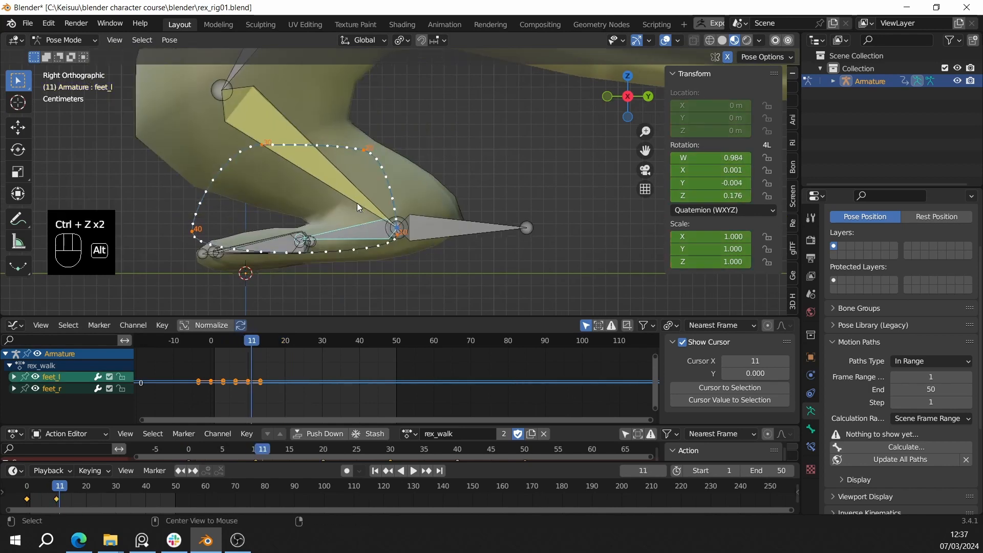
# At frame 20, rotate feet_l and feet_r -18.8° in the right side view and insert a Location, Rotation & Scale keyframe.
pyautogui.press('r')
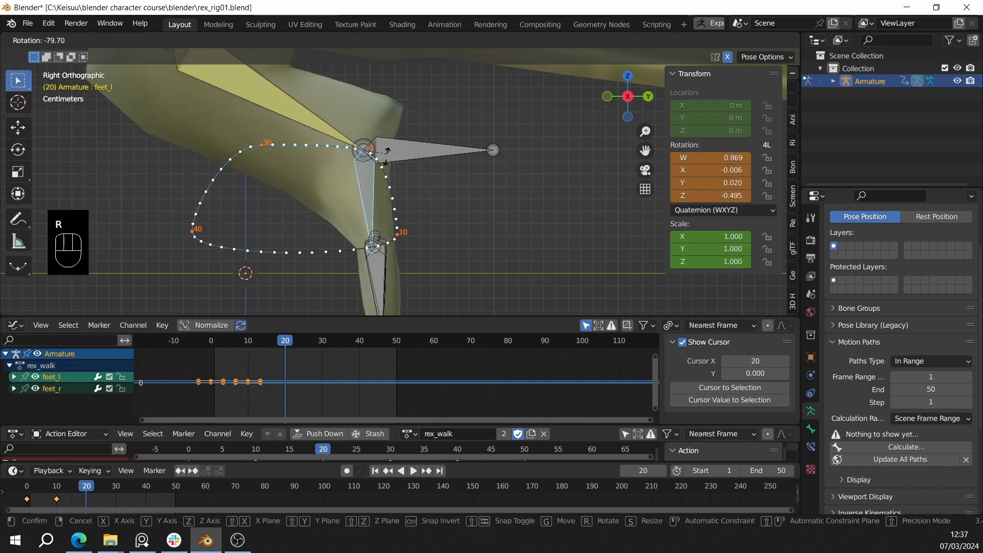
pyautogui.rightClick(379, 198)
pyautogui.press('r')
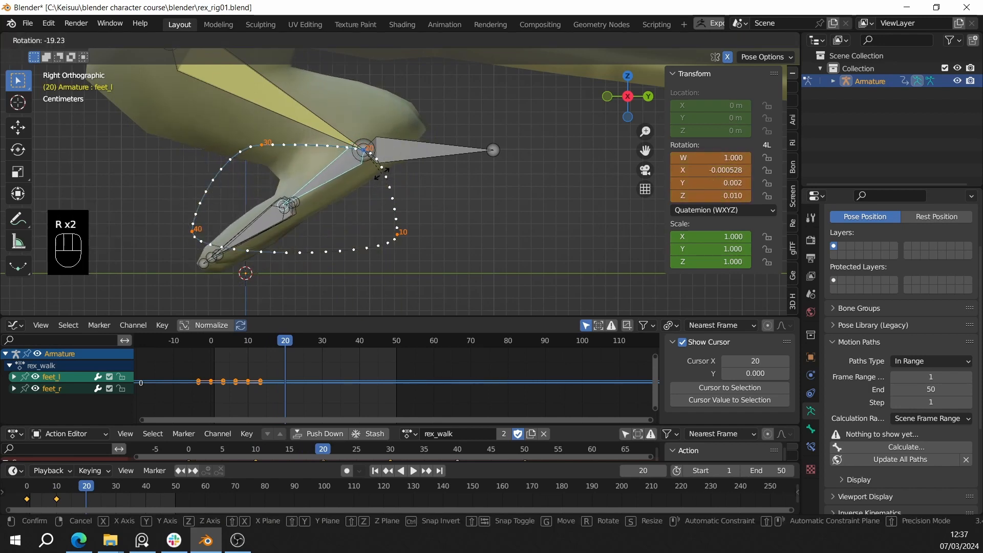
pyautogui.keyDown('shift'); pyautogui.click(379, 184); pyautogui.keyUp('shift')
pyautogui.press('i')
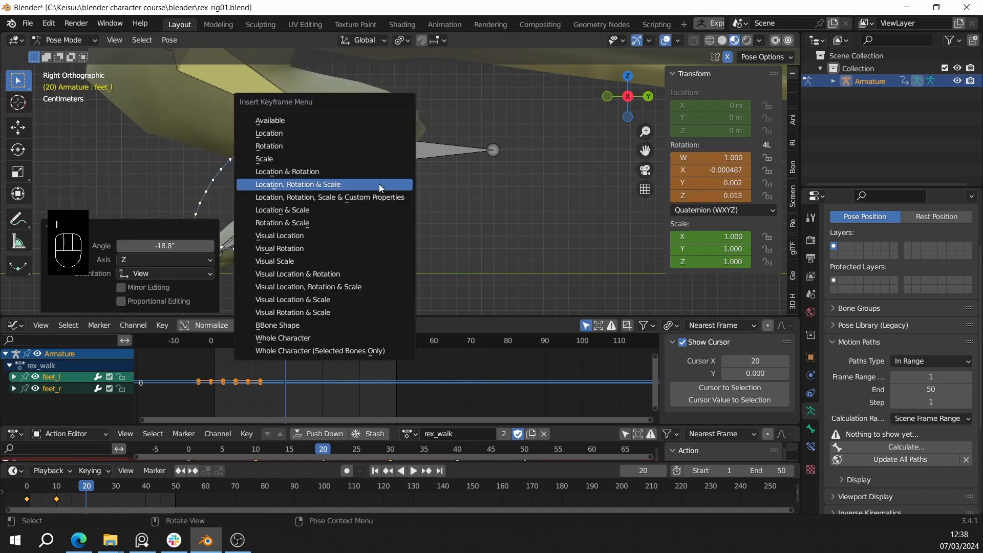
pyautogui.click(379, 183)
# At frame 30, insert a keyframe for feet_l and feet_r, keeping the rotation they hold at frame 20.
pyautogui.keyDown('alt'); pyautogui.scroll(-5, 374, 196); pyautogui.keyUp('alt')
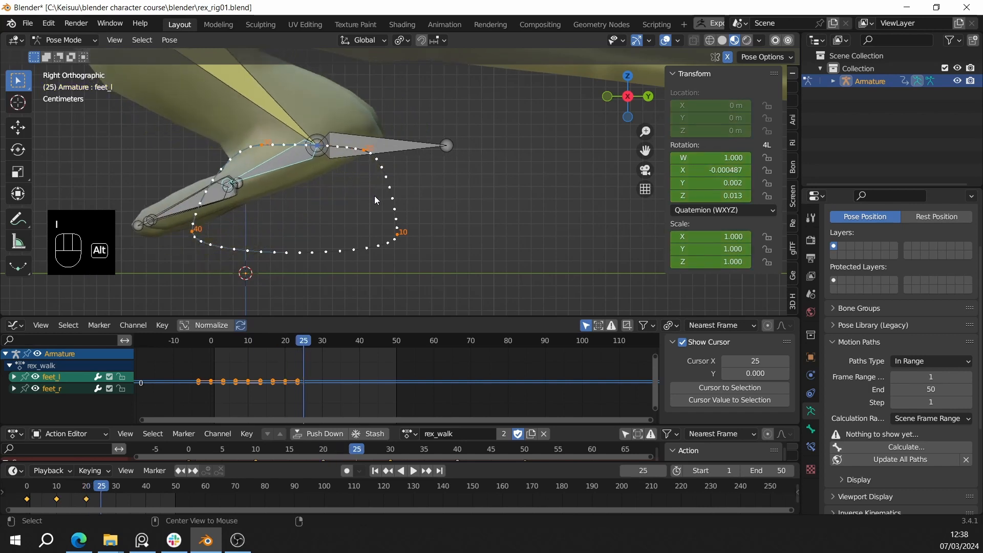
pyautogui.keyDown('alt'); pyautogui.scroll(-5, 374, 195); pyautogui.keyUp('alt')
pyautogui.keyDown('shift'); pyautogui.moveTo(251, 228); pyautogui.dragTo(322, 229, button='middle'); pyautogui.keyUp('shift')
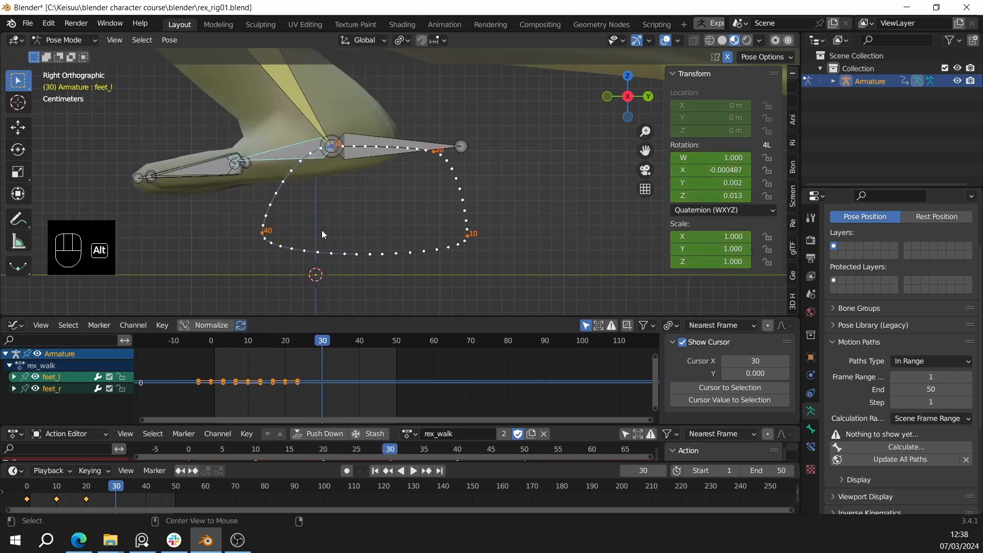
pyautogui.hotkey('alt', 'r')
pyautogui.hotkey('ctrl', 'z')
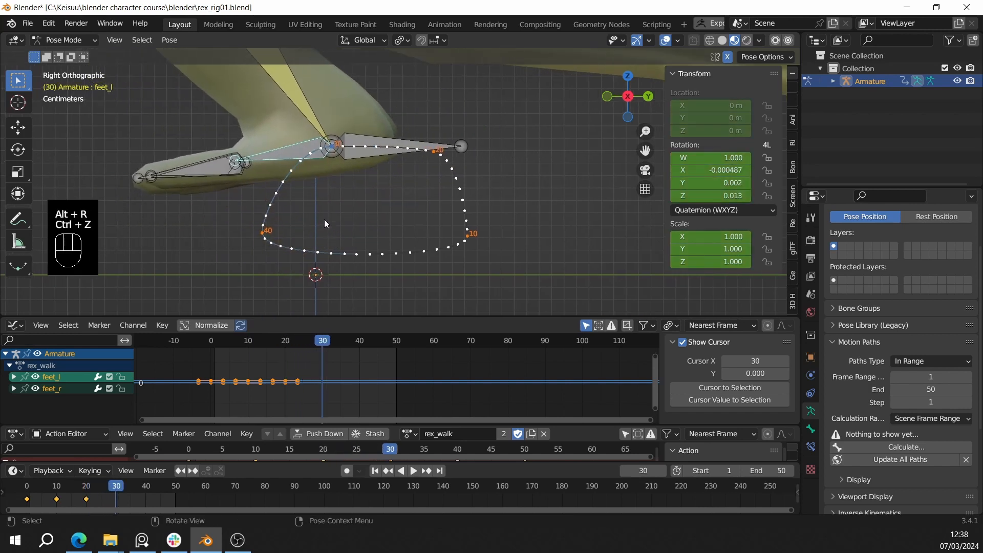
pyautogui.press('i')
pyautogui.click(325, 219)
# At frame 40, clear the rotation of feet_l and feet_r, rotate them -20.8° and insert a Location, Rotation & Scale keyframe.
pyautogui.keyDown('alt'); pyautogui.scroll(-5, 324, 219); pyautogui.keyUp('alt')
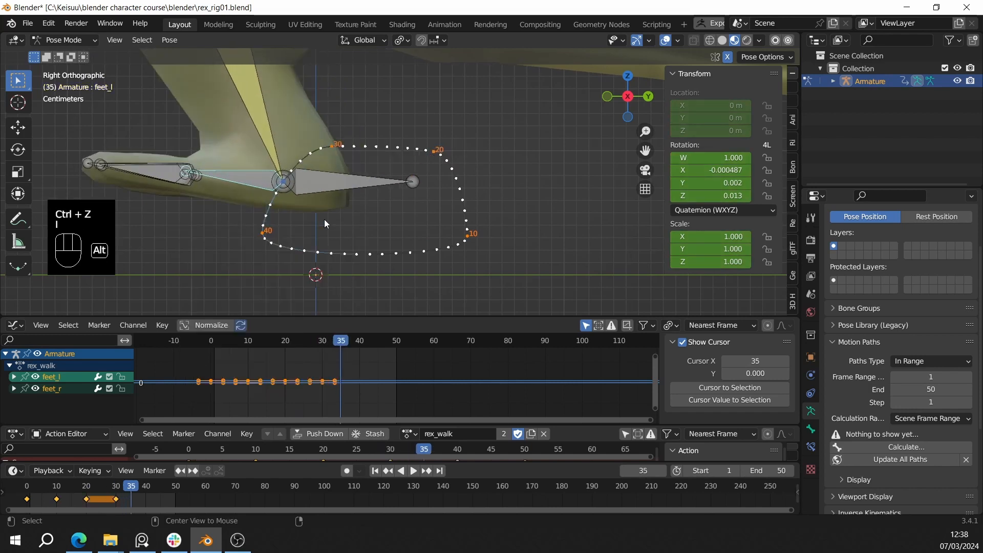
pyautogui.keyDown('alt'); pyautogui.scroll(-5, 324, 219); pyautogui.keyUp('alt')
pyautogui.keyDown('shift'); pyautogui.moveTo(305, 235); pyautogui.dragTo(415, 213, button='middle'); pyautogui.keyUp('shift')
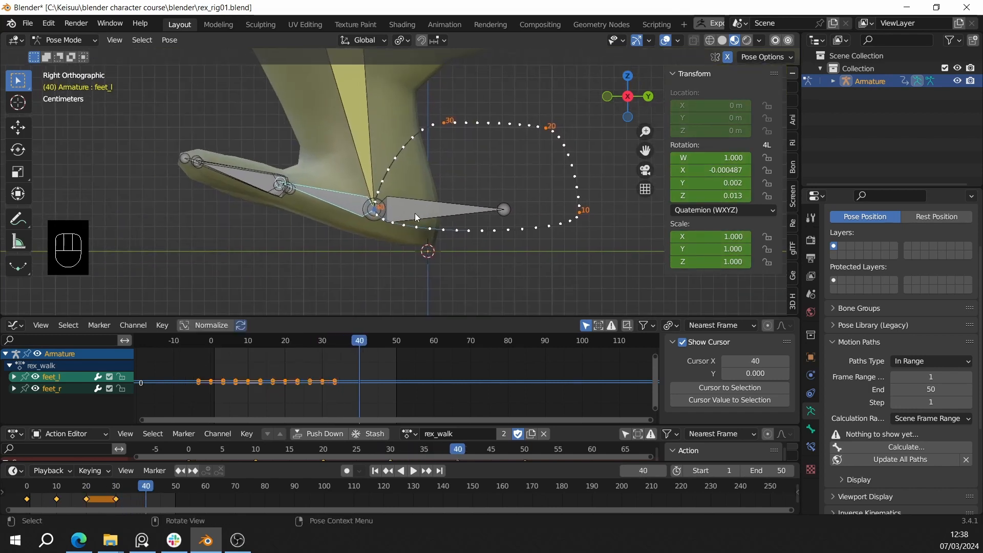
pyautogui.hotkey('alt', 'r')
pyautogui.press('r')
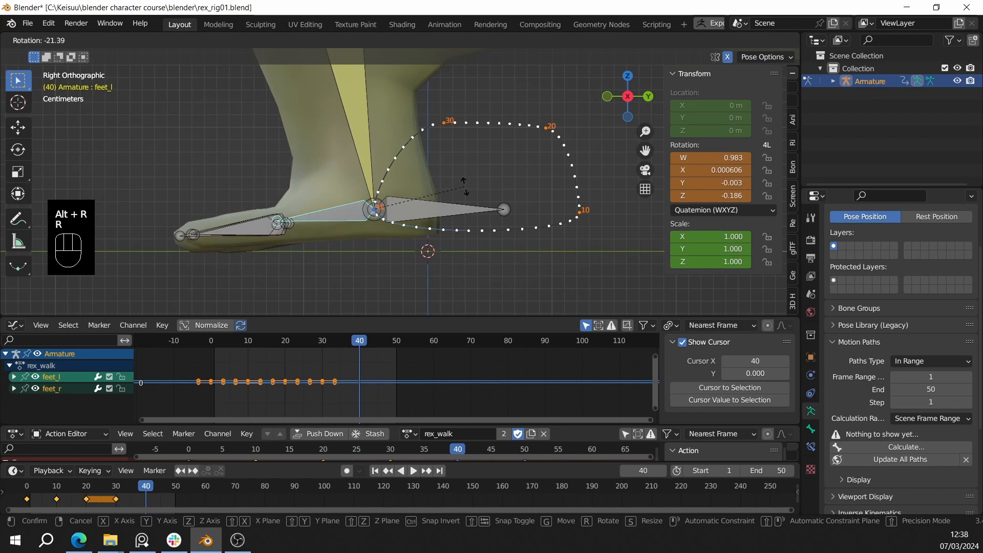
pyautogui.click(460, 211)
pyautogui.hotkey('ctrl', 'z')
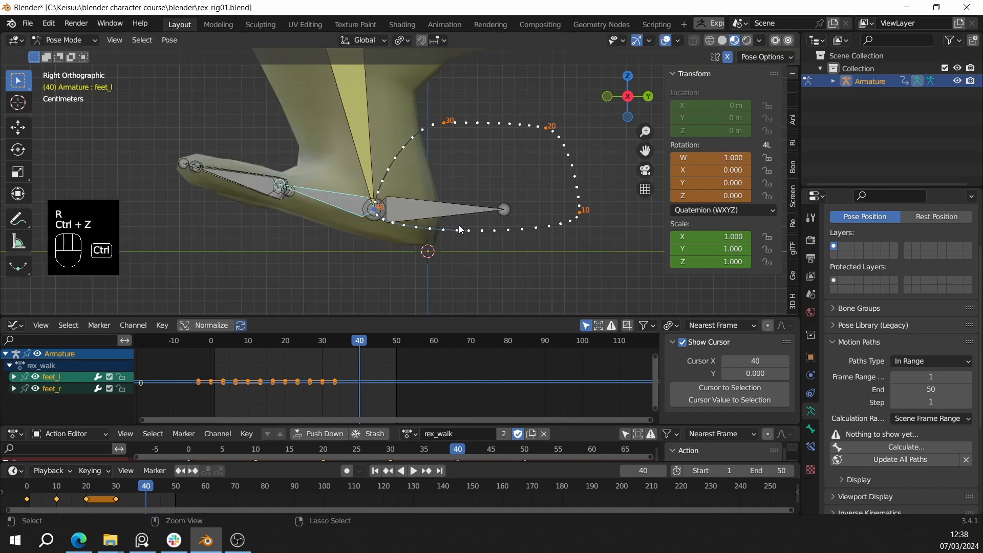
pyautogui.press('r')
pyautogui.press('shift')
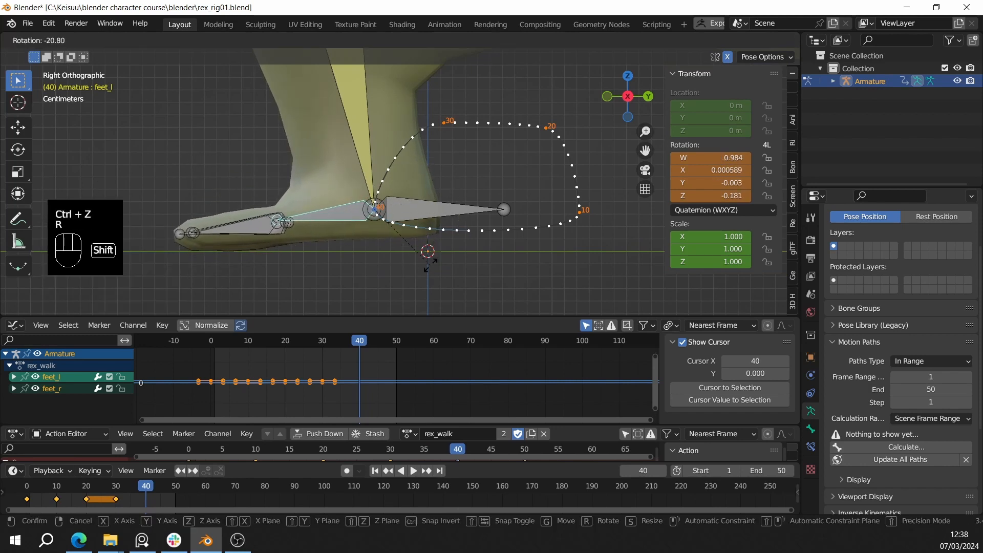
pyautogui.click(430, 264)
pyautogui.press('i')
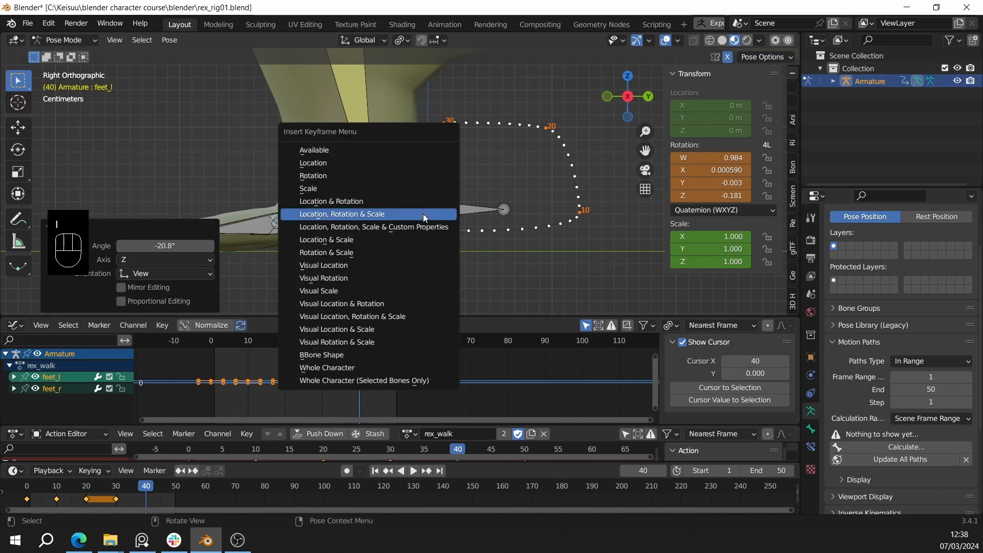
pyautogui.click(423, 214)
# Duplicate the frame 0 keyframes of feet_l and feet_r to frame 50 in the Graph Editor.
pyautogui.moveTo(334, 267); pyautogui.dragTo(363, 224, button='middle')
pyautogui.click(226, 405)
pyautogui.moveTo(225, 405); pyautogui.dragTo(196, 354)
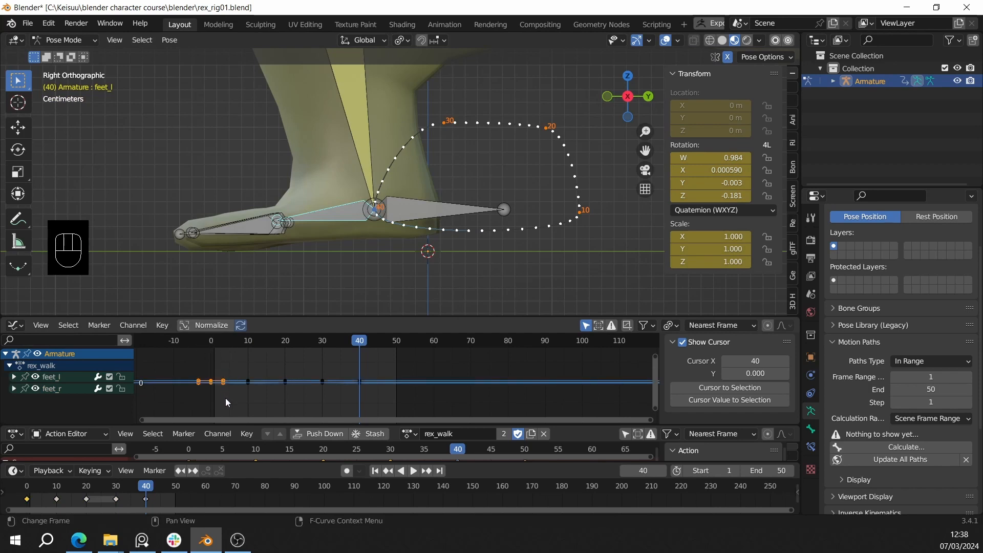
pyautogui.moveTo(226, 398); pyautogui.dragTo(196, 365)
pyautogui.hotkey('shift', 'd')
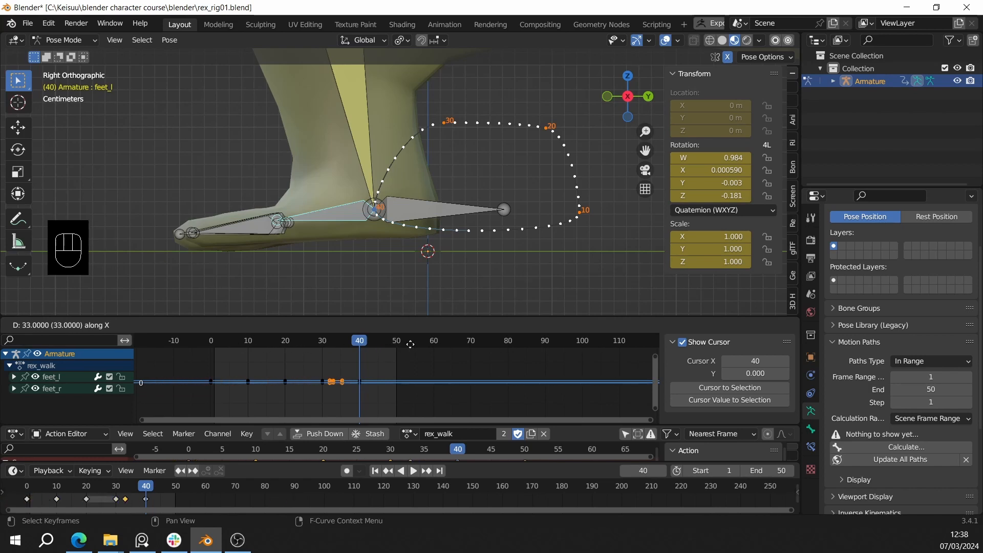
pyautogui.click(463, 345)
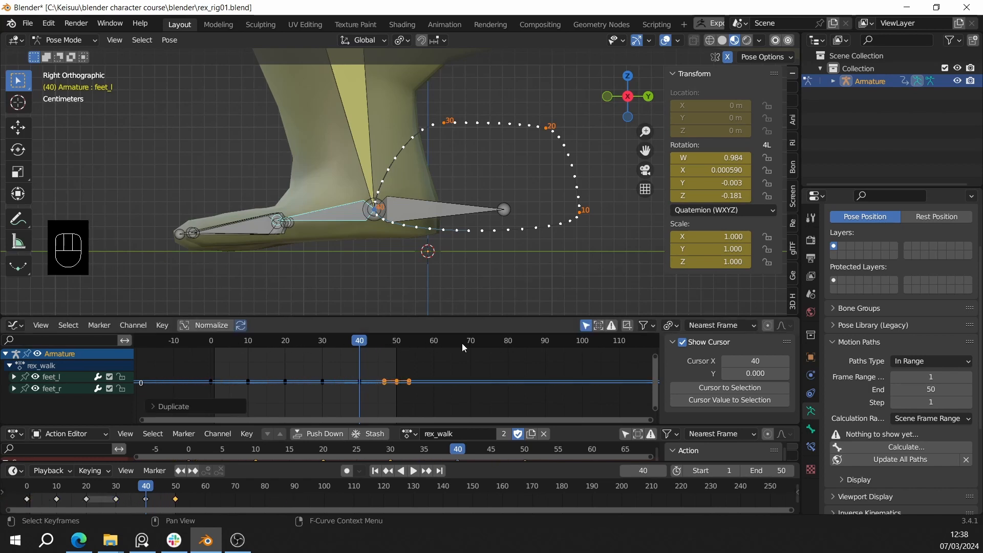
# Play back the walk and examine the motion of the feet from the side and in perspective, then stop playback.
pyautogui.scroll(-4, 390, 247)
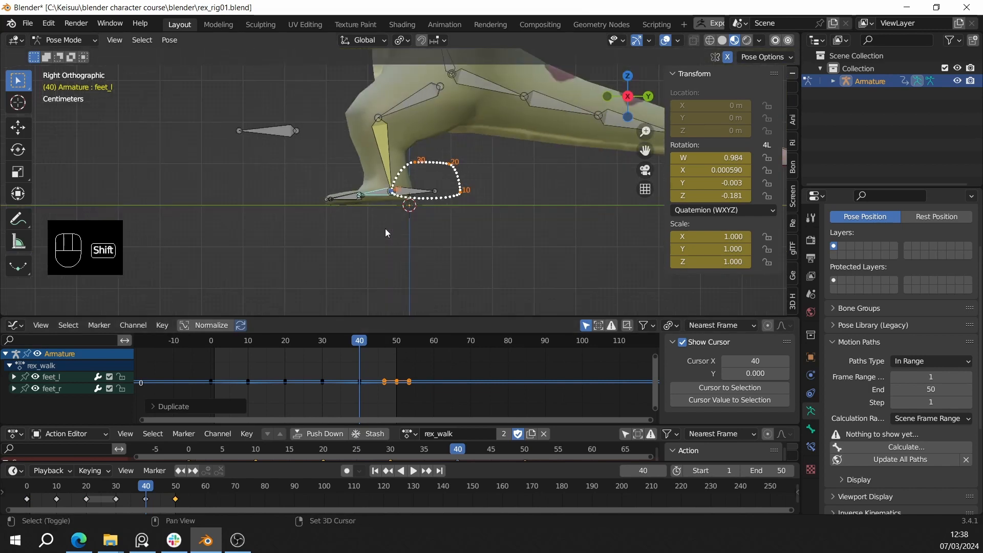
pyautogui.scroll(2, 386, 228)
pyautogui.scroll(-2, 386, 228)
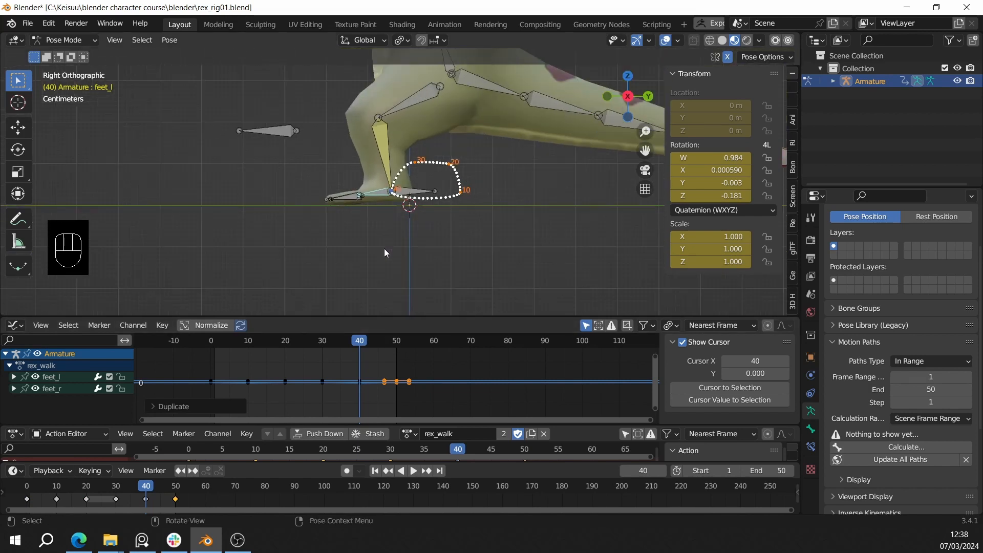
pyautogui.click(413, 474)
pyautogui.keyDown('shift'); pyautogui.moveTo(434, 262); pyautogui.dragTo(417, 254, button='middle'); pyautogui.keyUp('shift')
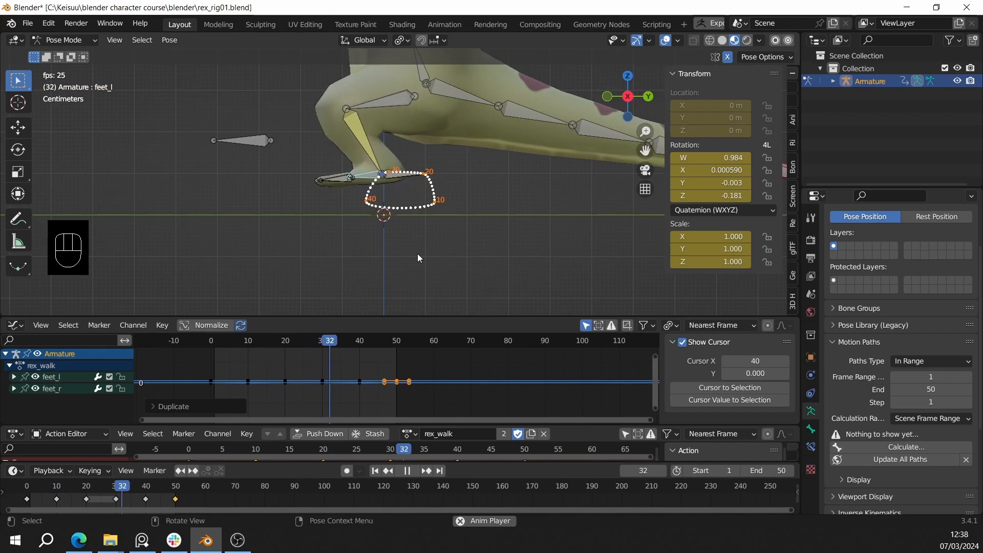
pyautogui.scroll(-2, 423, 259)
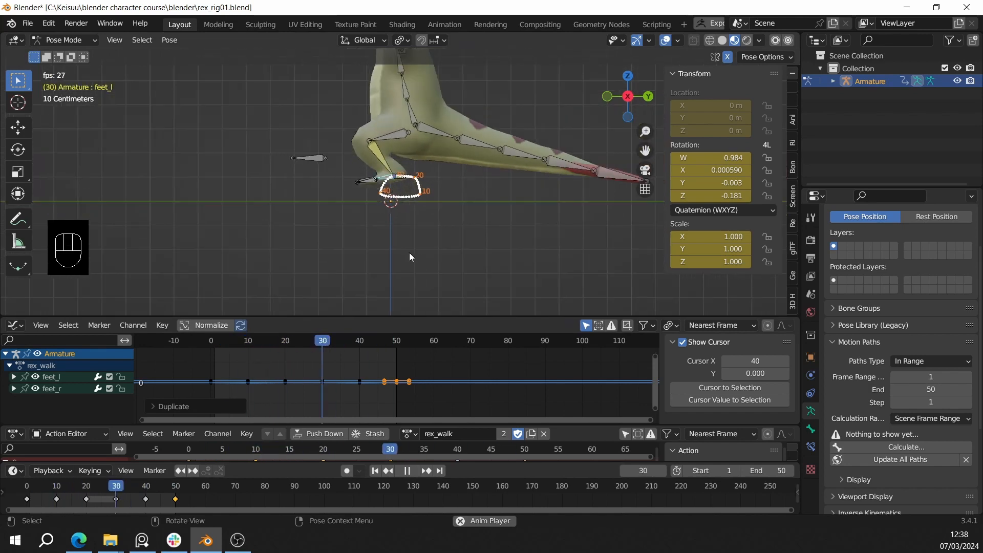
pyautogui.moveTo(407, 236); pyautogui.dragTo(404, 237, button='middle')
pyautogui.scroll(3, 404, 234)
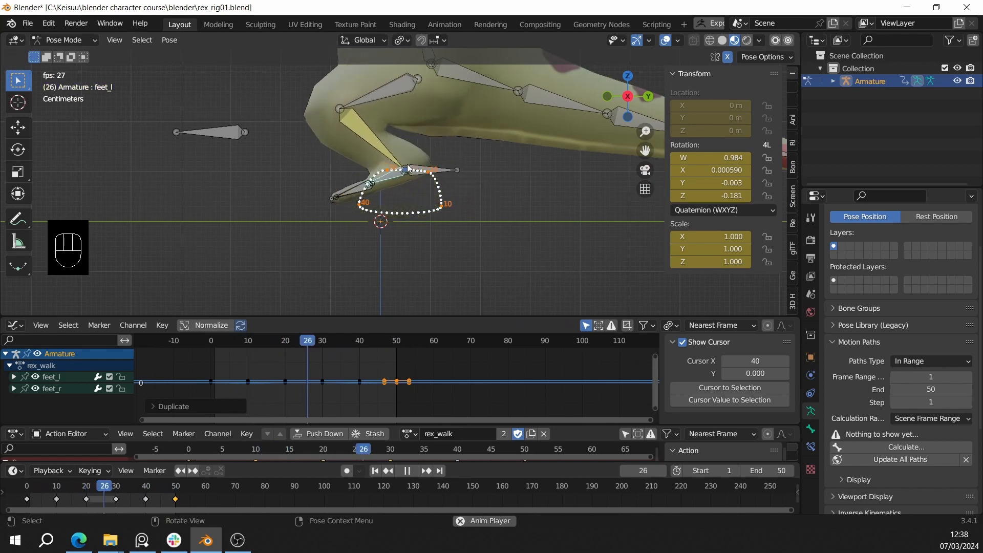
pyautogui.scroll(-2, 408, 169)
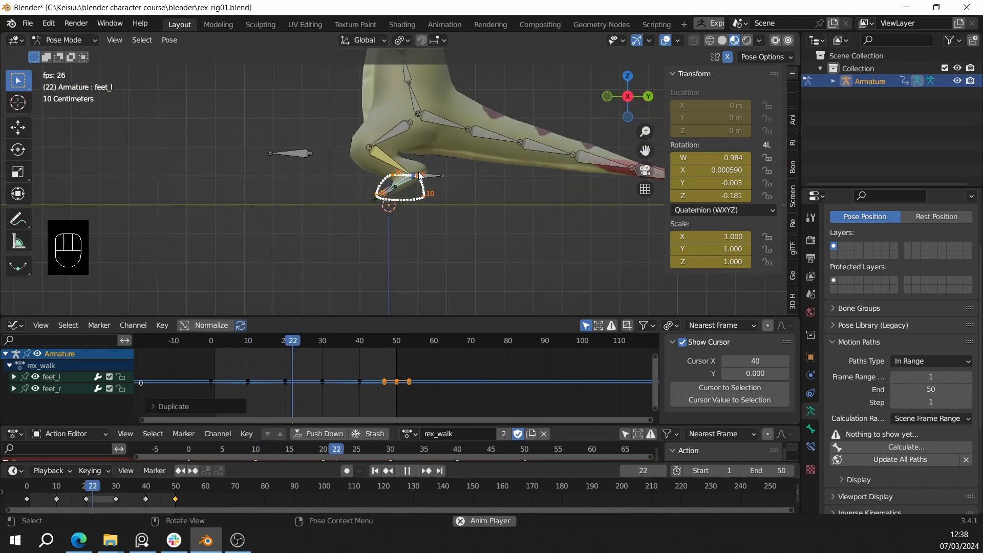
pyautogui.moveTo(448, 172); pyautogui.dragTo(451, 250, button='middle')
pyautogui.scroll(2, 399, 214)
pyautogui.scroll(4, 526, 213)
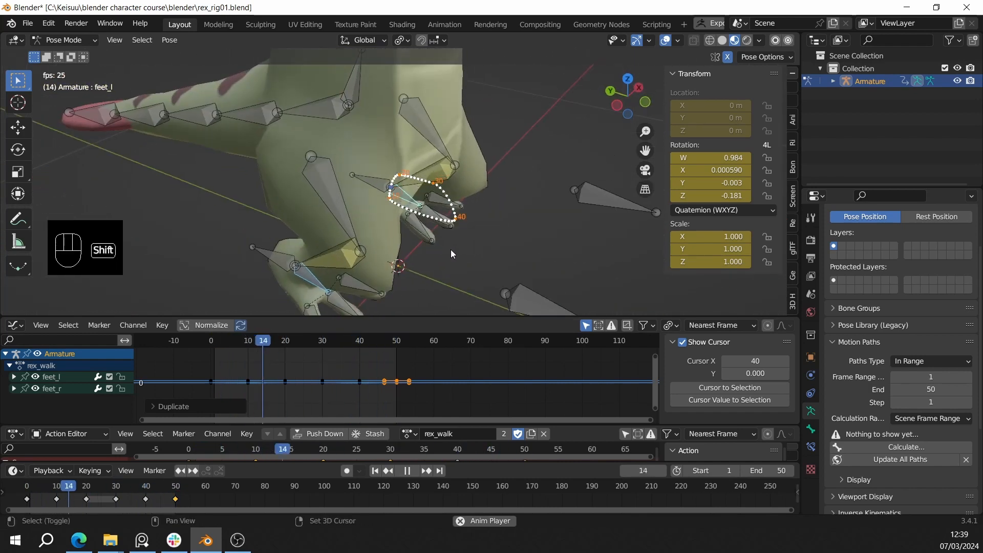
pyautogui.hotkey('shift', 'space')
# Select the right foot bones feet_IK_r, feet_r and feet_IK_pole_r together at frame 15.
pyautogui.scroll(-3, 410, 224)
pyautogui.click(330, 223)
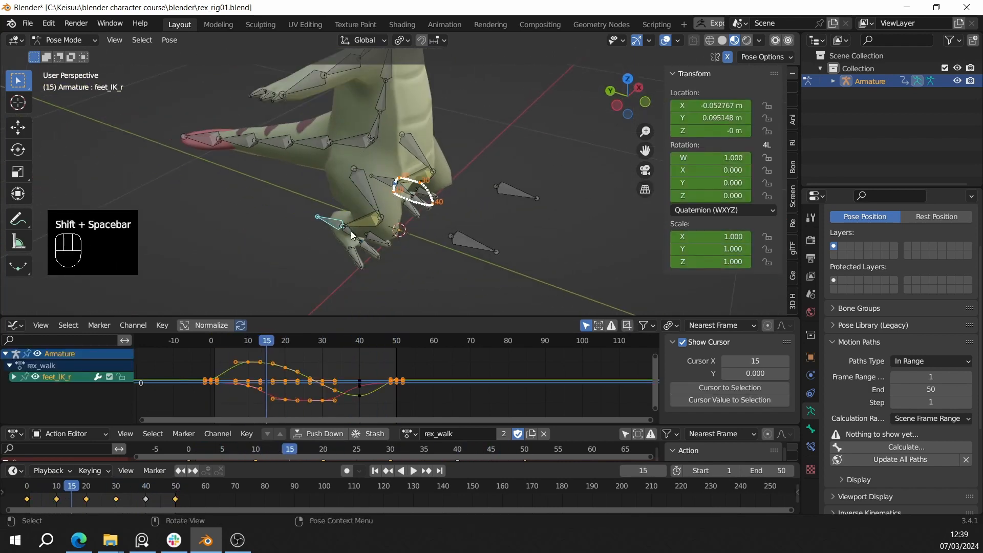
pyautogui.moveTo(351, 231); pyautogui.dragTo(318, 236, button='middle')
pyautogui.keyDown('shift'); pyautogui.click(339, 222); pyautogui.keyUp('shift')
pyautogui.click(330, 234)
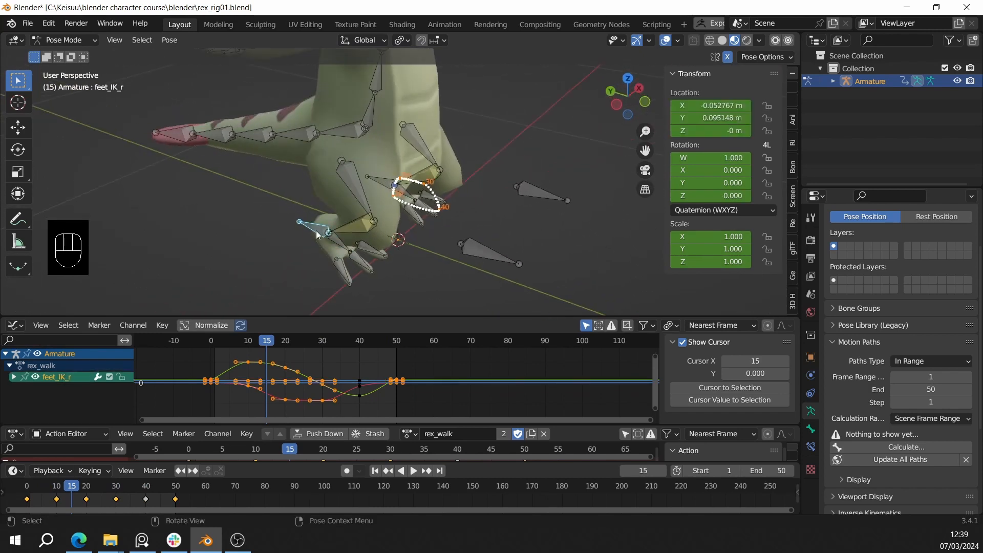
pyautogui.press('g')
pyautogui.click(327, 235)
pyautogui.keyDown('shift'); pyautogui.click(342, 242); pyautogui.keyUp('shift')
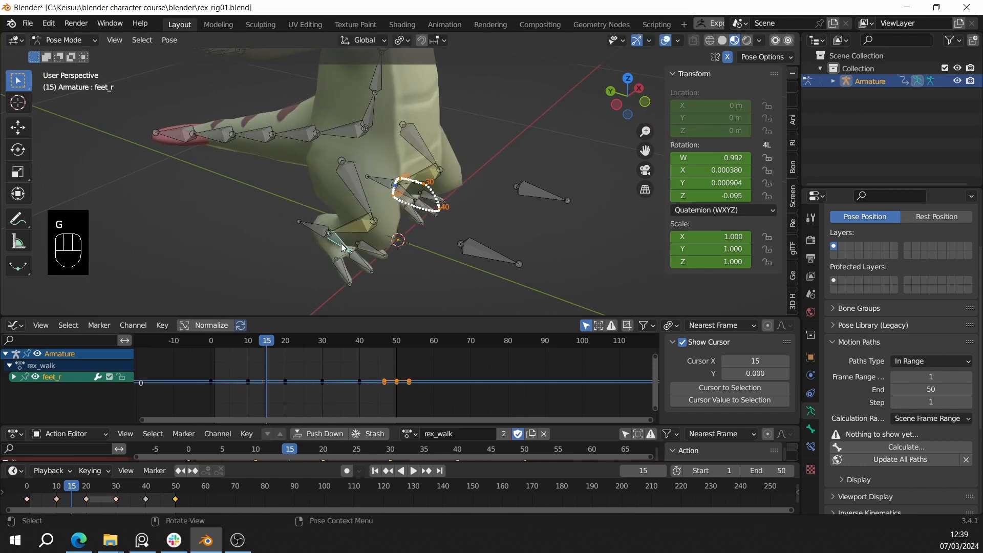
pyautogui.press('g')
pyautogui.keyDown('shift'); pyautogui.click(311, 230); pyautogui.keyUp('shift')
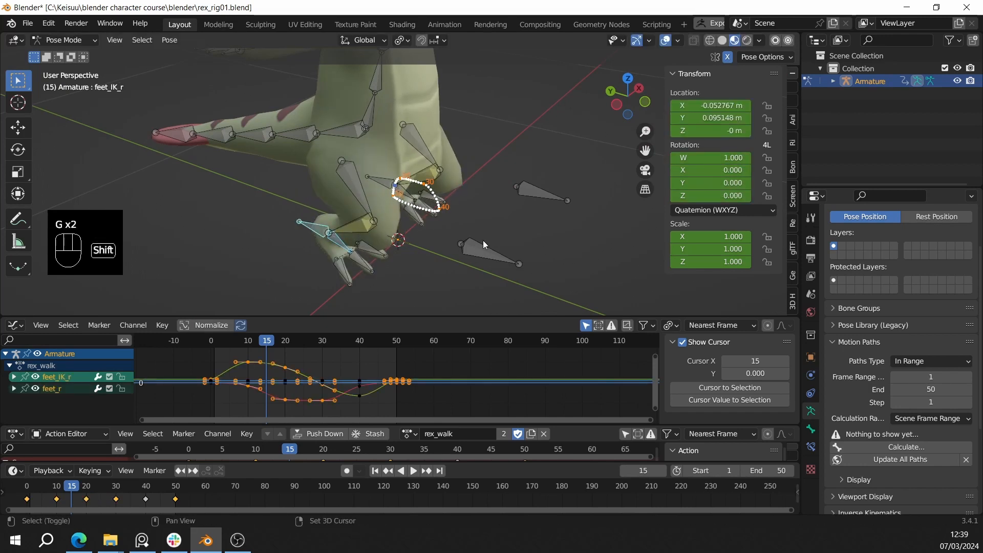
pyautogui.keyDown('shift'); pyautogui.click(485, 256); pyautogui.keyUp('shift')
# Select all keyframes of the three right foot bones and try duplicating them 50 frames earlier in the Graph Editor.
pyautogui.scroll(-2, 365, 366)
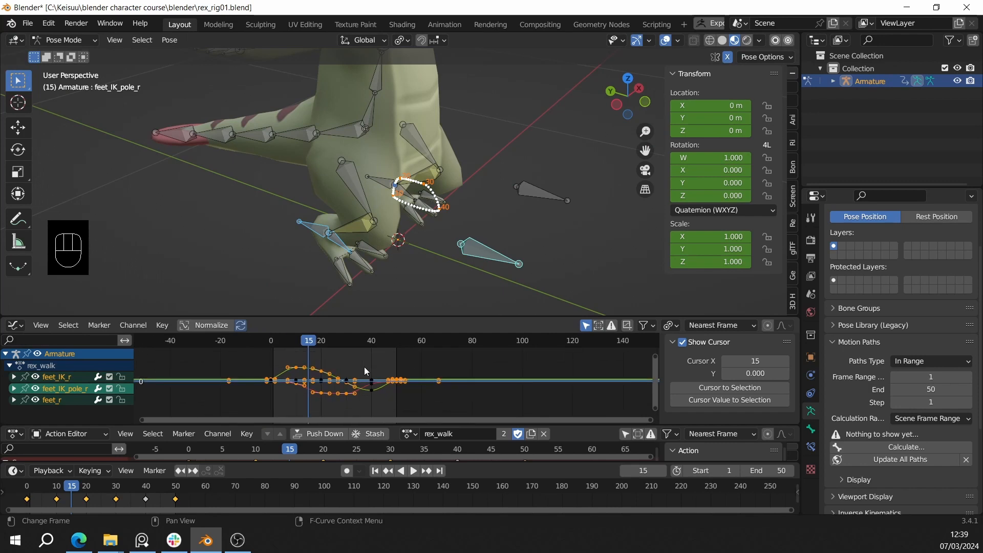
pyautogui.click(401, 373)
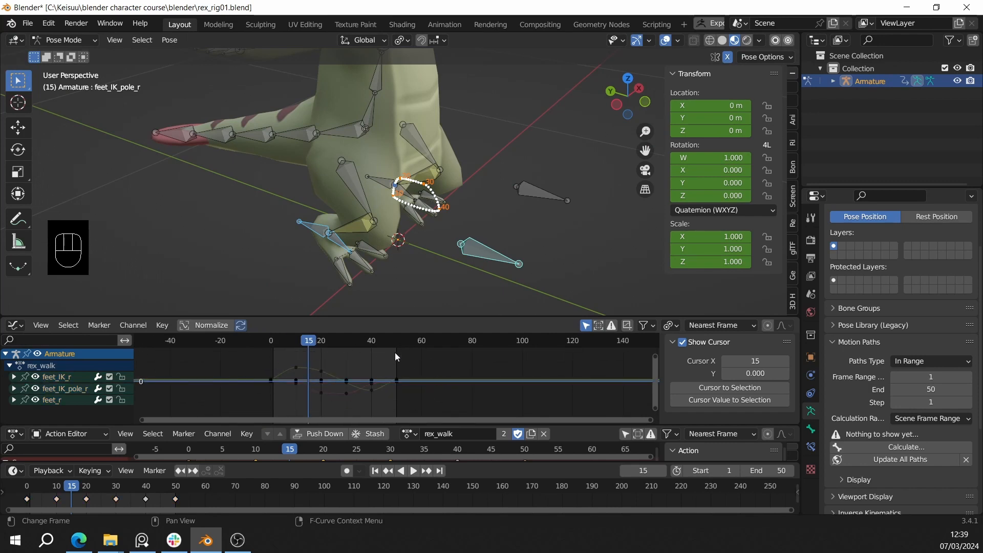
pyautogui.press('a')
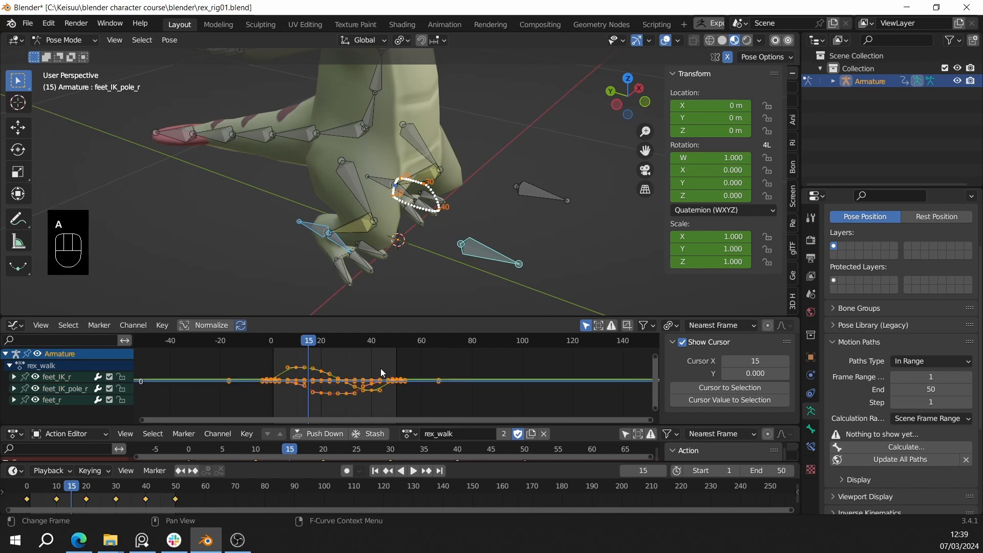
pyautogui.press('g')
pyautogui.press('Escape')
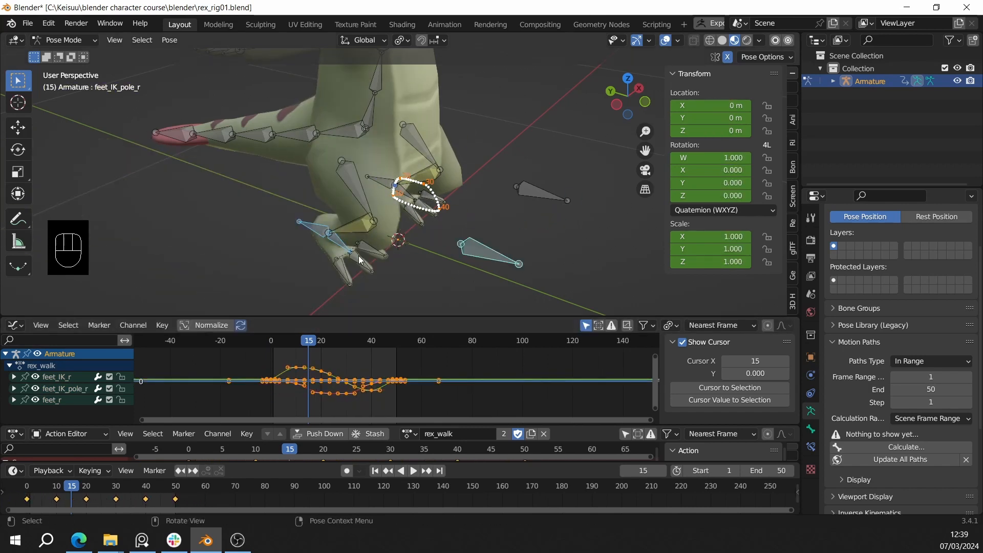
pyautogui.moveTo(366, 207); pyautogui.dragTo(314, 175, button='middle')
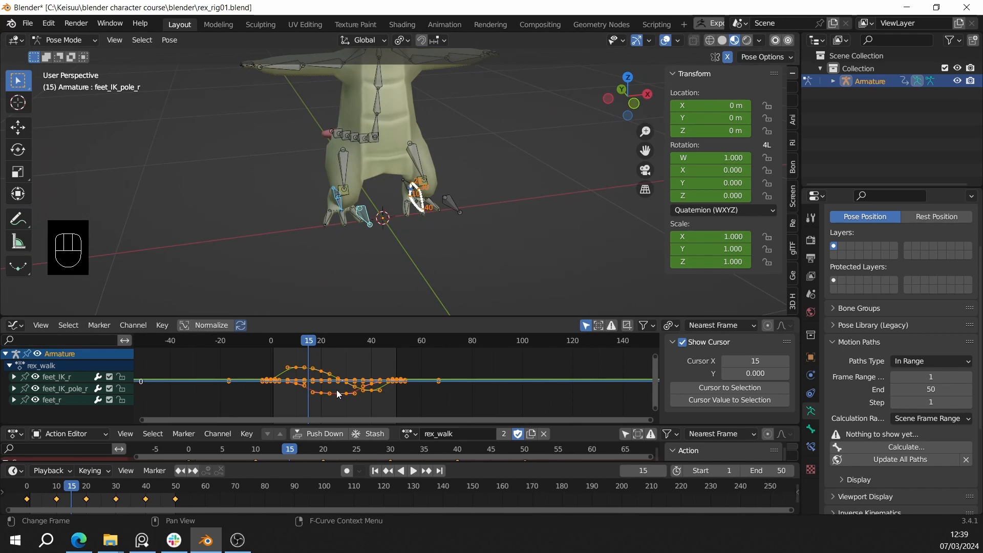
pyautogui.scroll(-2, 247, 371)
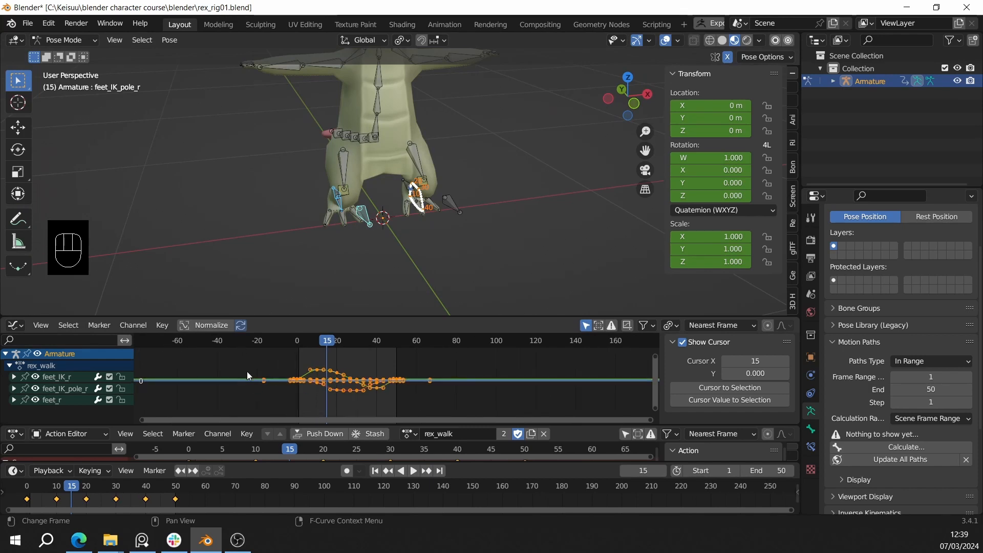
pyautogui.hotkey('shift', 'd')
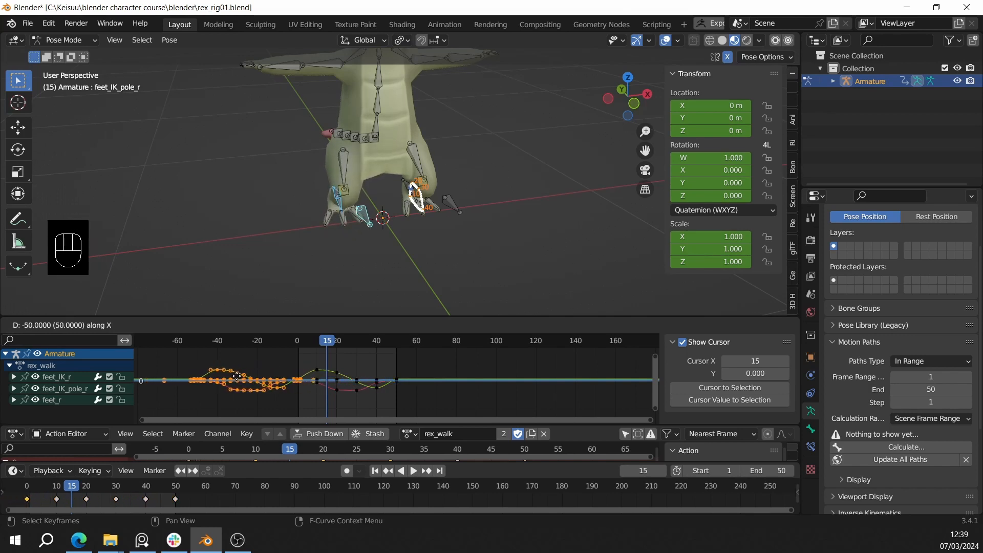
pyautogui.click(237, 376)
# Check the duplicated right foot keyframes before frame 0 and undo the duplication.
pyautogui.scroll(6, 282, 374)
pyautogui.keyDown('shift'); pyautogui.moveTo(288, 373); pyautogui.dragTo(410, 358, button='middle'); pyautogui.keyUp('shift')
pyautogui.scroll(-3, 397, 374)
pyautogui.click(367, 370)
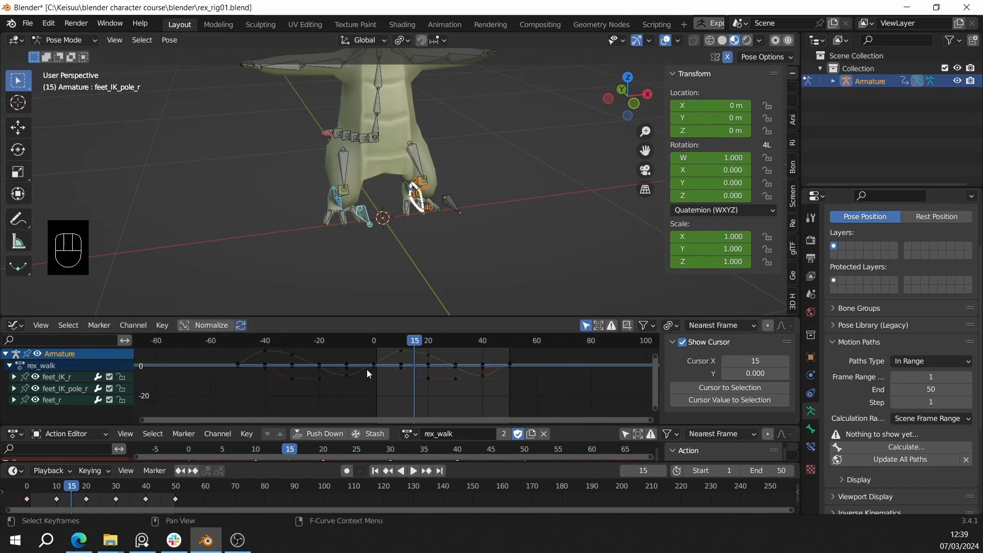
pyautogui.moveTo(349, 343); pyautogui.dragTo(412, 343)
pyautogui.hotkey('ctrl', 'z')
pyautogui.hotkey('ctrl', 'z')
pyautogui.hotkey('ctrl', 'z')
# Duplicate all keyframes of the three right foot bones 50 frames earlier along the time axis in the Graph Editor, then deselect them.
pyautogui.keyDown('shift'); pyautogui.moveTo(423, 404); pyautogui.dragTo(327, 404, button='middle'); pyautogui.keyUp('shift')
pyautogui.scroll(-3, 366, 395)
pyautogui.press('a')
pyautogui.scroll(2, 393, 390)
pyautogui.click(396, 395)
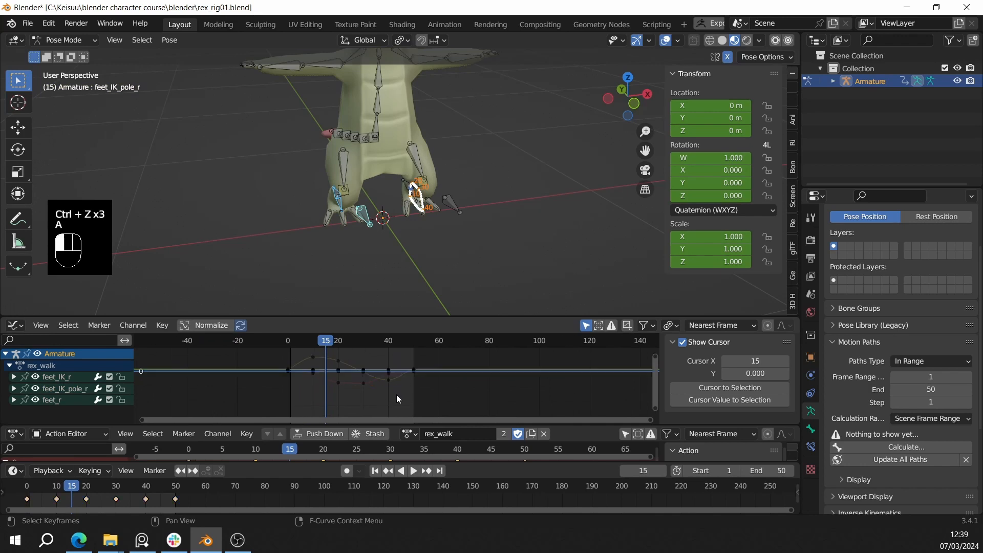
pyautogui.press('a')
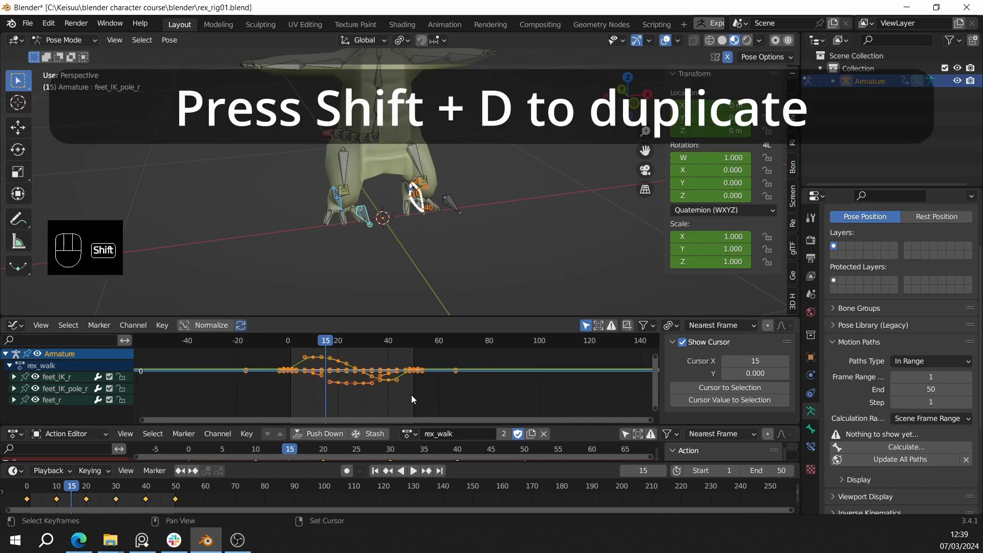
pyautogui.hotkey('shift', 'd')
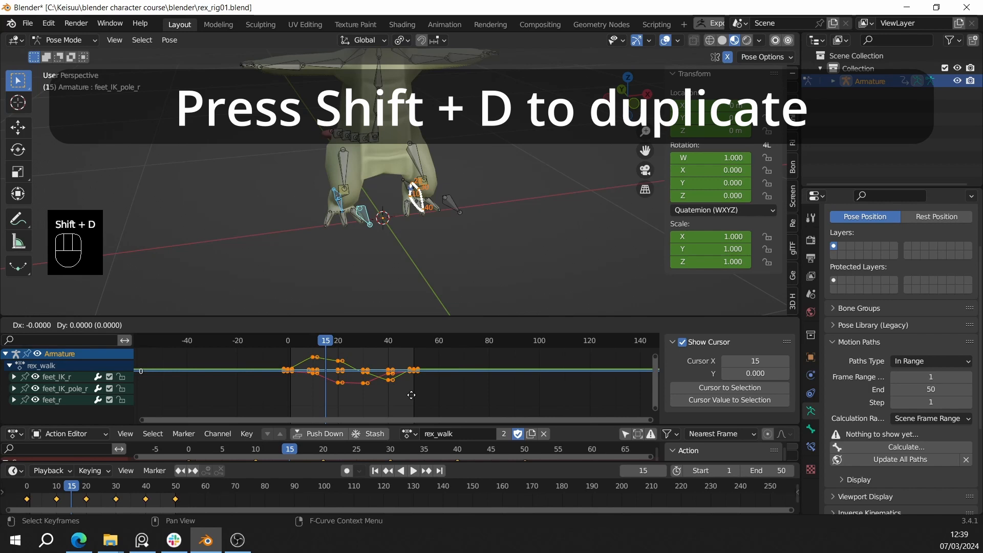
pyautogui.press('x')
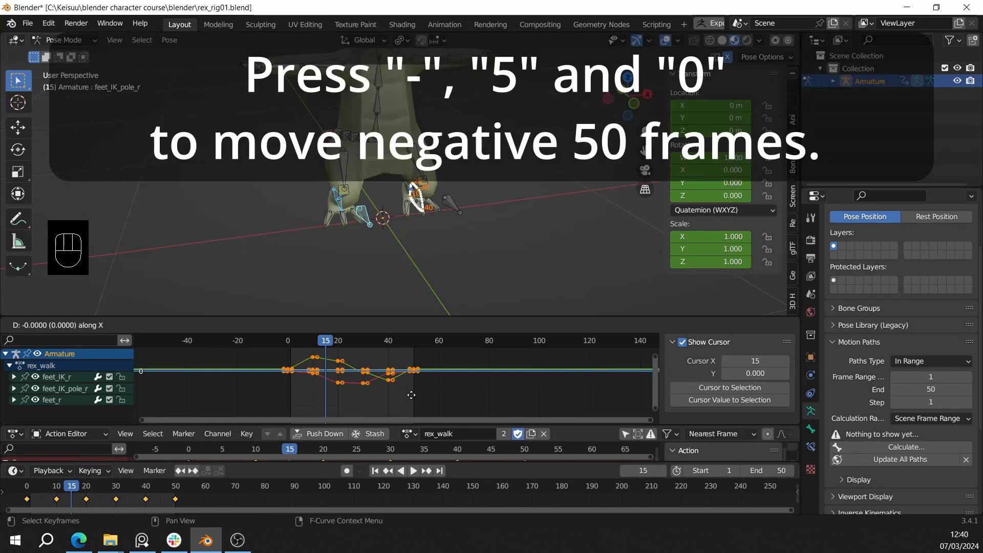
pyautogui.write('-50')
pyautogui.press('Return')
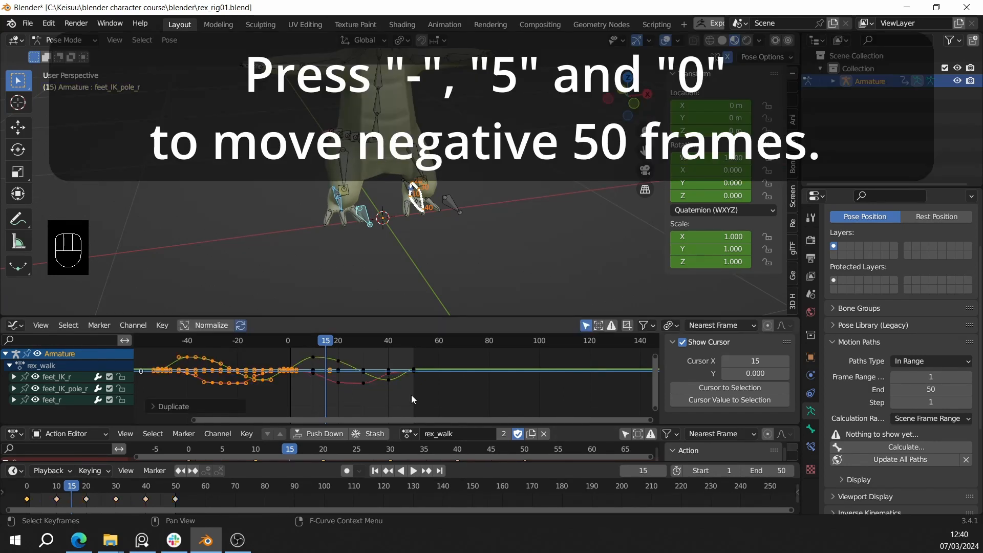
pyautogui.click(343, 411)
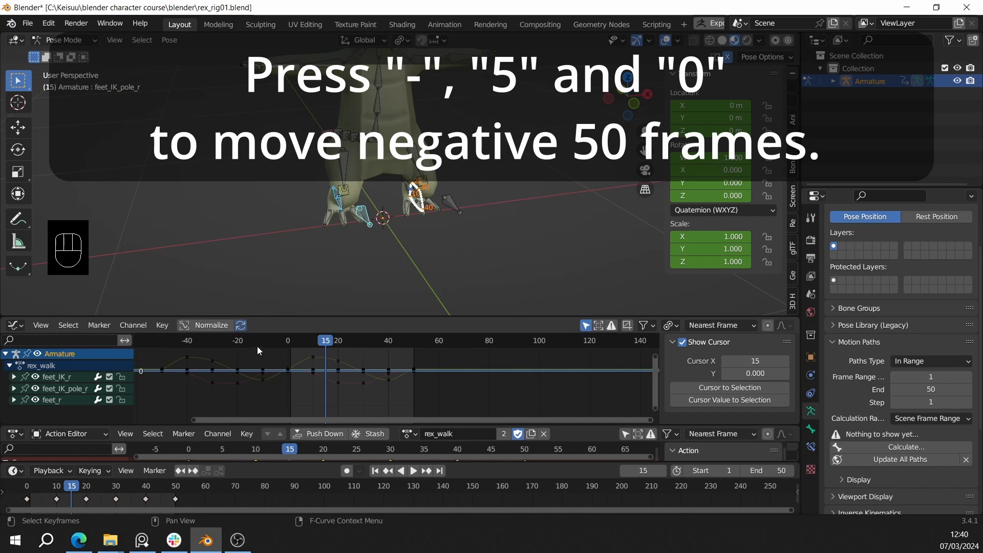
# Go to frame 0 and examine the right foot's pose and its duplicated curves before the start of the loop.
pyautogui.moveTo(230, 341); pyautogui.dragTo(187, 341)
pyautogui.scroll(-3, 216, 377)
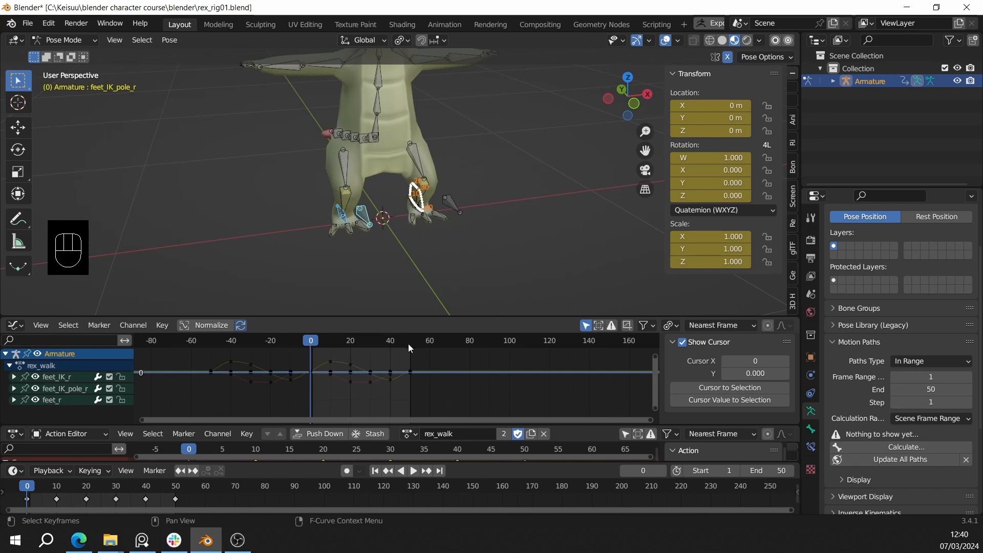
pyautogui.scroll(1, 391, 377)
pyautogui.moveTo(363, 229)
pyautogui.mouseDown(button='middle')
pyautogui.moveTo(426, 235)
pyautogui.moveTo(372, 239)
pyautogui.moveTo(371, 224)
pyautogui.moveTo(362, 239)
pyautogui.mouseUp(button='middle')
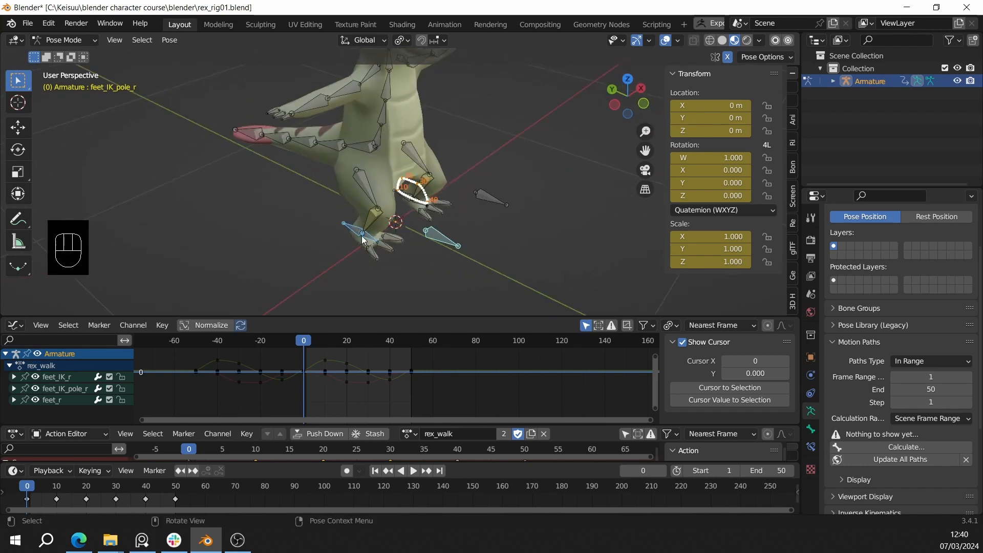
pyautogui.scroll(2, 371, 392)
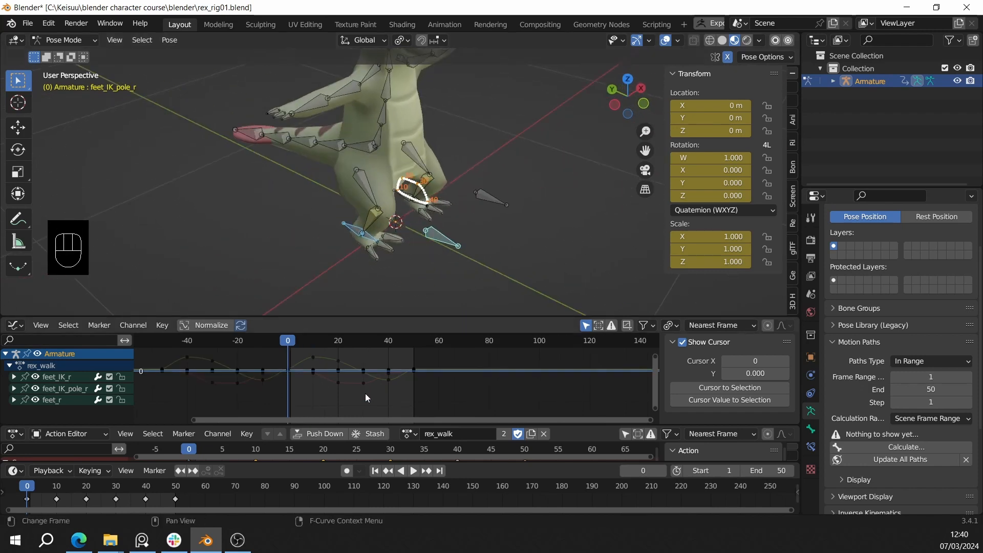
pyautogui.scroll(-3, 366, 393)
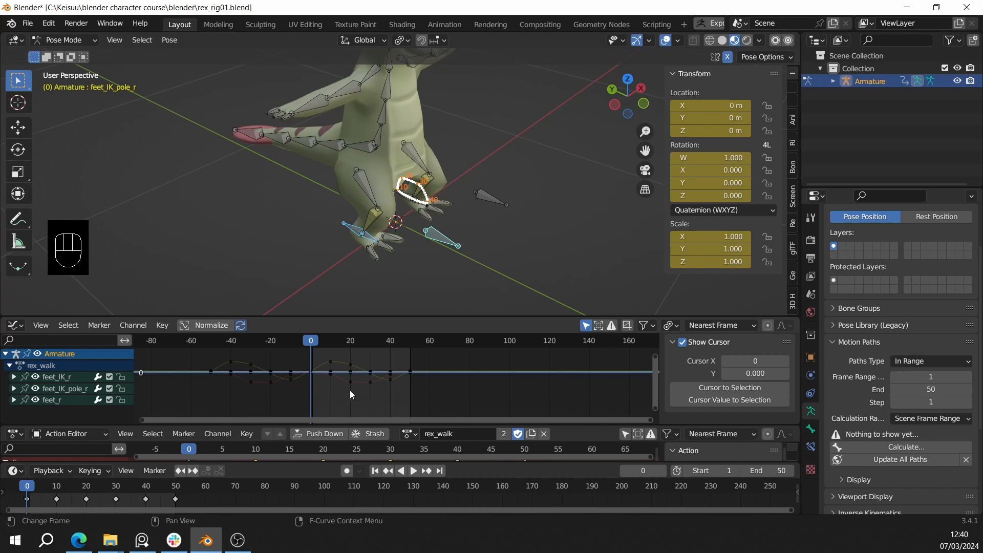
# Move all original and duplicated right foot keyframes 25 frames forward along the time axis.
pyautogui.press('a')
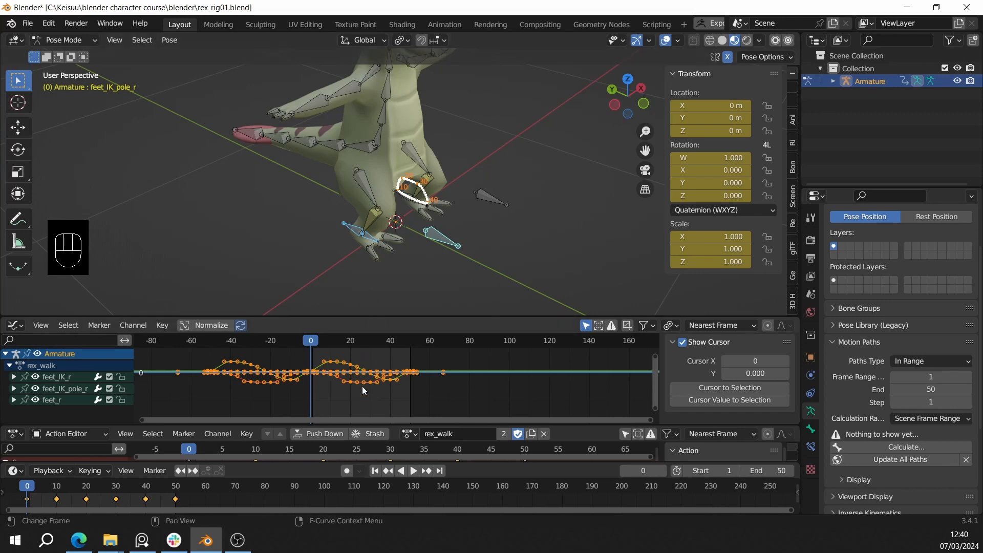
pyautogui.press('g')
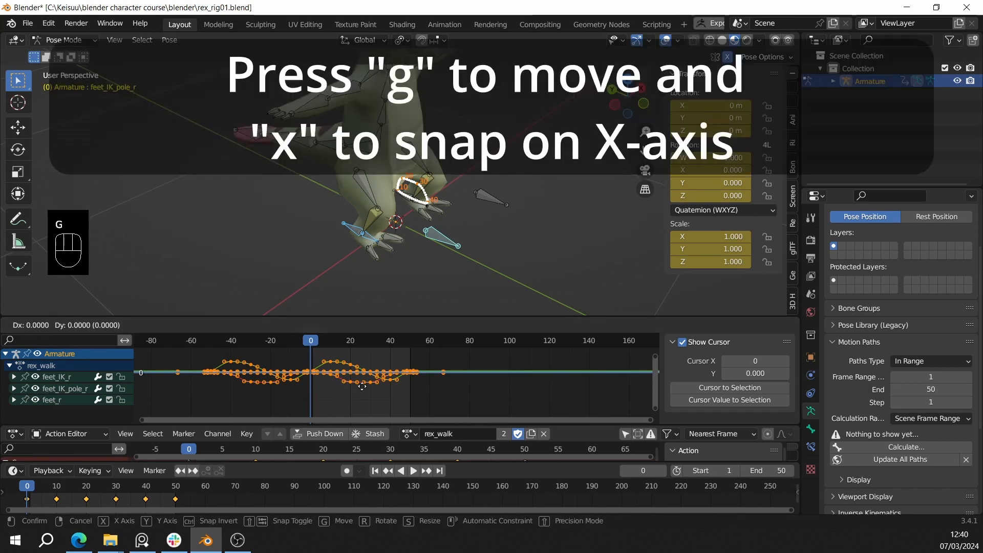
pyautogui.press('x')
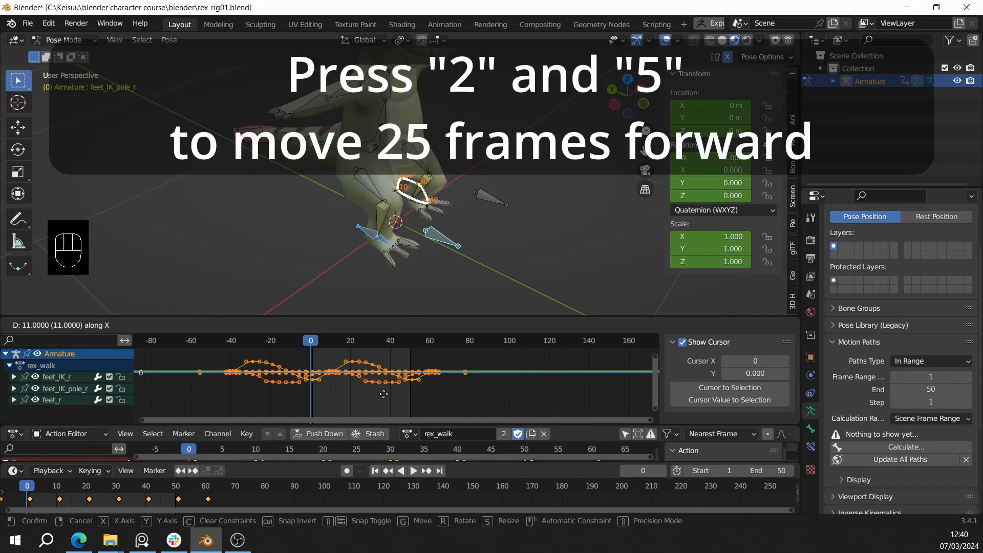
pyautogui.write('25')
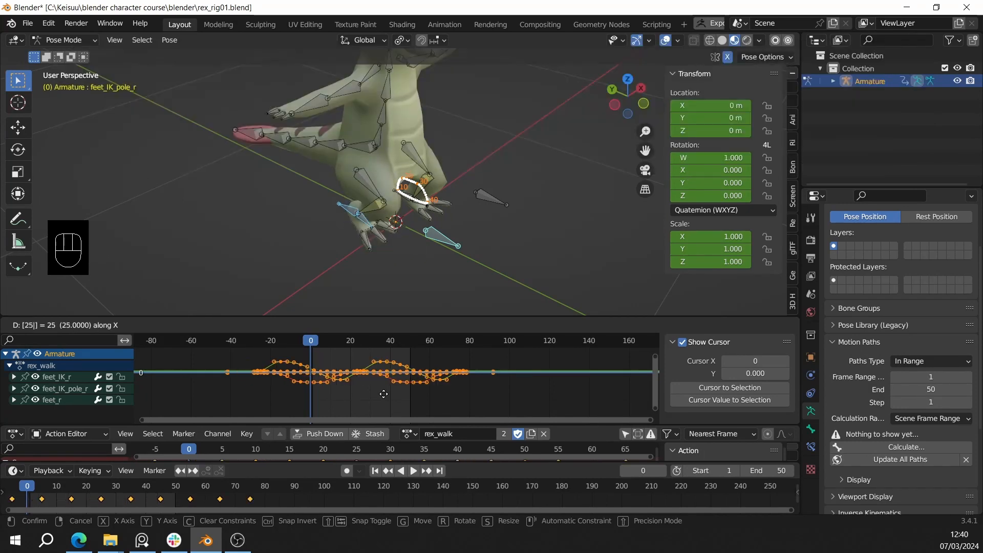
pyautogui.press('Return')
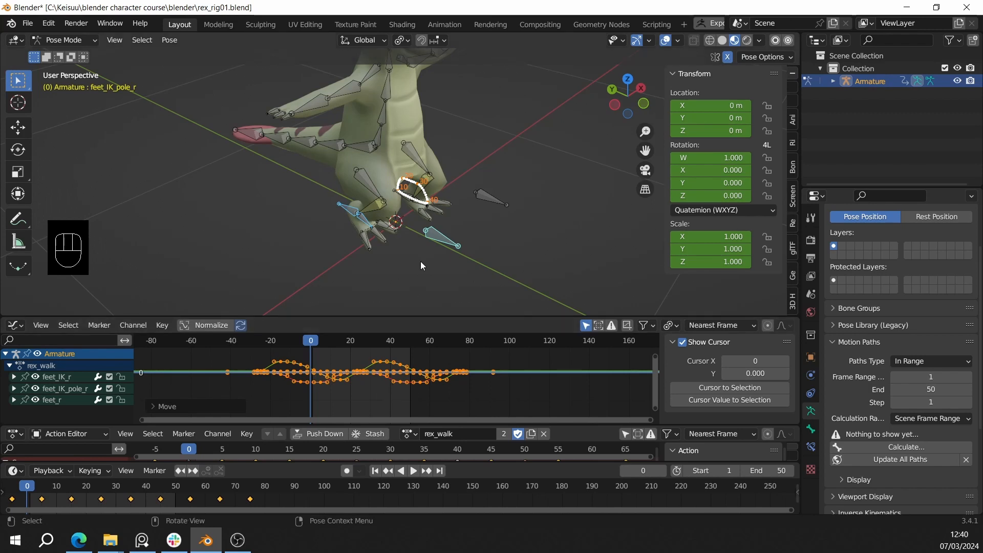
# Play back the walk and examine the alternating feet from the side view.
pyautogui.keyDown('alt'); pyautogui.moveTo(420, 261); pyautogui.dragTo(516, 234, button='middle'); pyautogui.keyUp('alt')
pyautogui.hotkey('shift', 'space')
pyautogui.moveTo(426, 146); pyautogui.dragTo(225, 201, button='middle')
pyautogui.keyDown('shift'); pyautogui.moveTo(433, 201); pyautogui.dragTo(551, 202, button='middle'); pyautogui.keyUp('shift')
pyautogui.scroll(3, 438, 170)
pyautogui.scroll(-2, 435, 170)
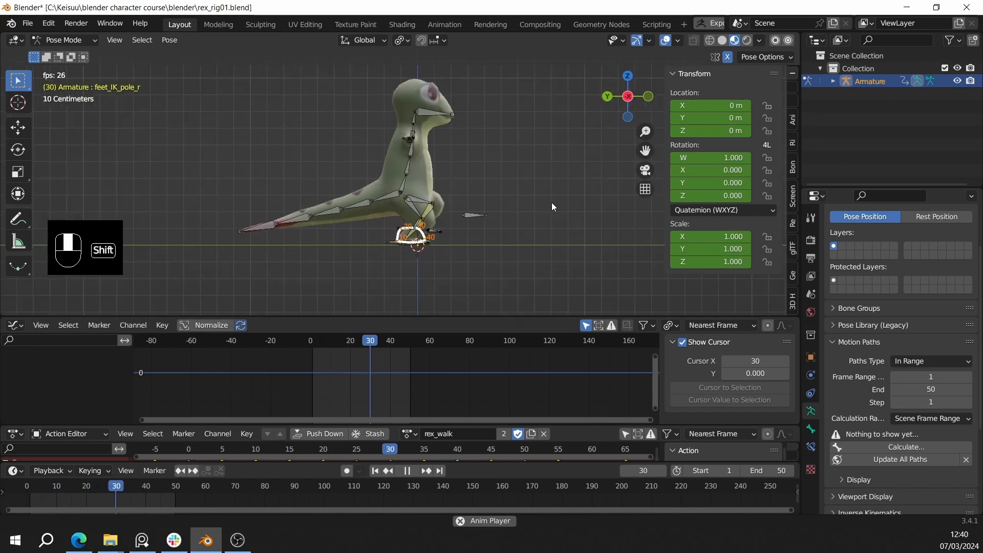